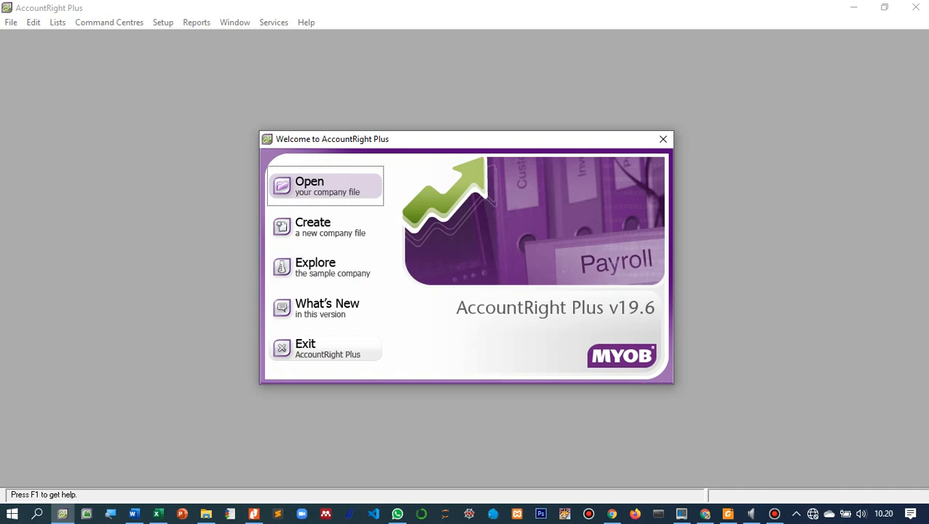
Open the company file "2. Setting account list.myo" and sign on with the Administrator user ID
click(325, 186)
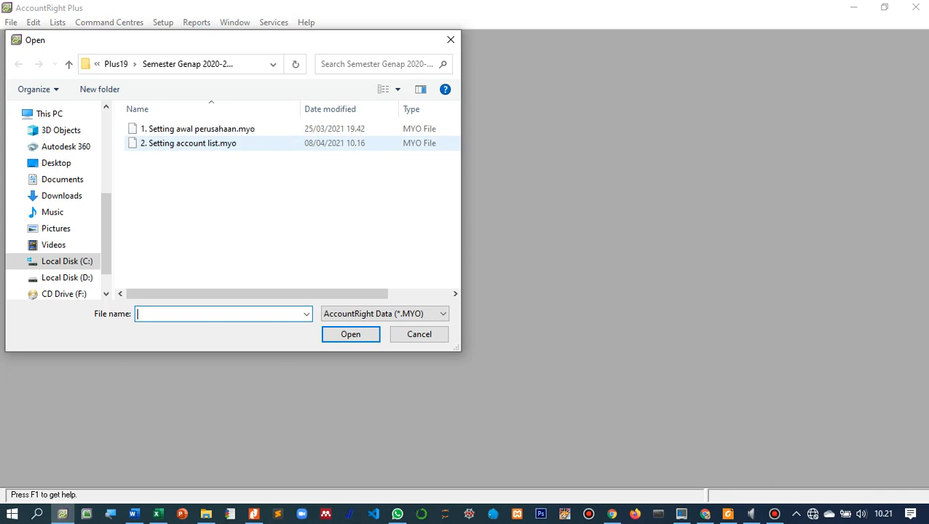
click(189, 143)
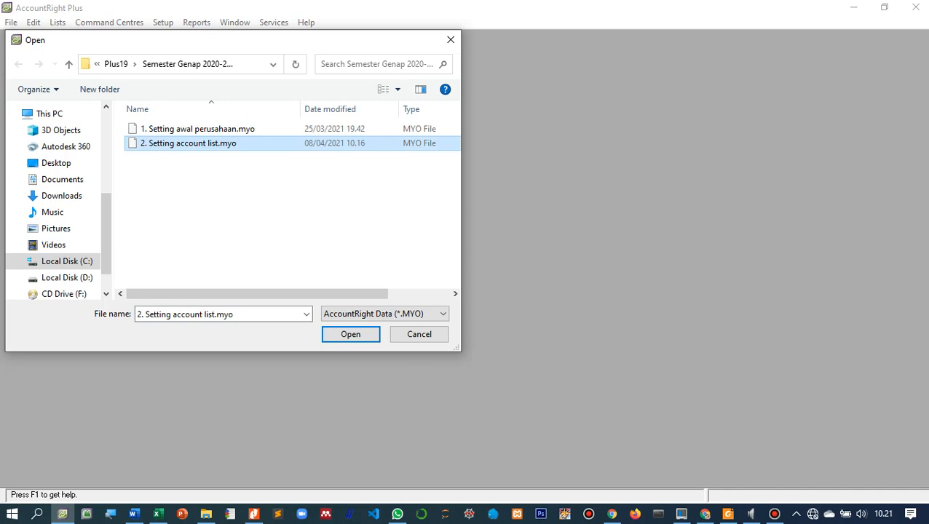
double_click(189, 143)
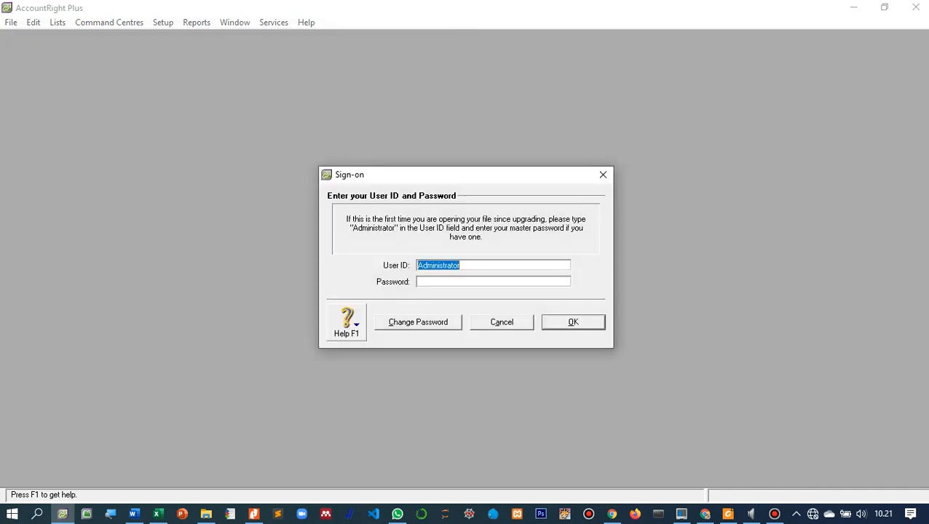
click(461, 265)
key(Return)
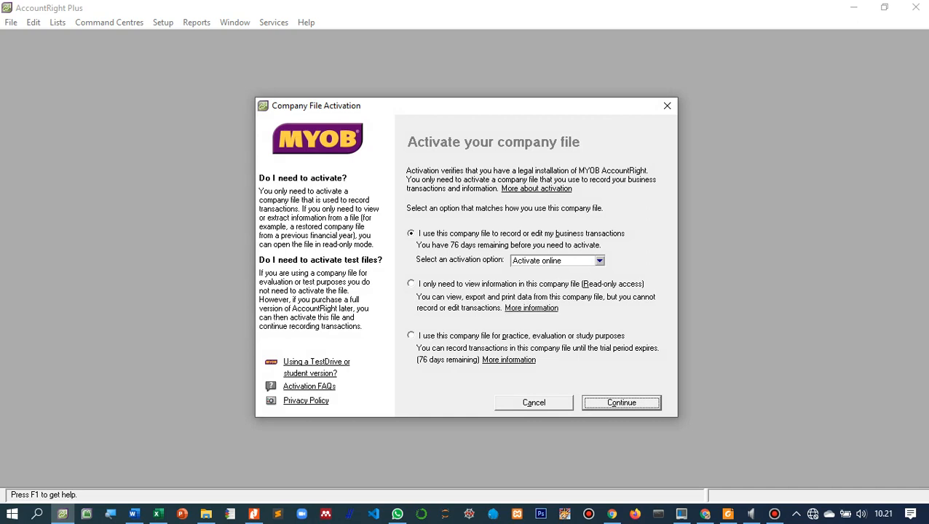
Continue with the company file for practice, evaluation or study purposes and decline the data verification
click(412, 336)
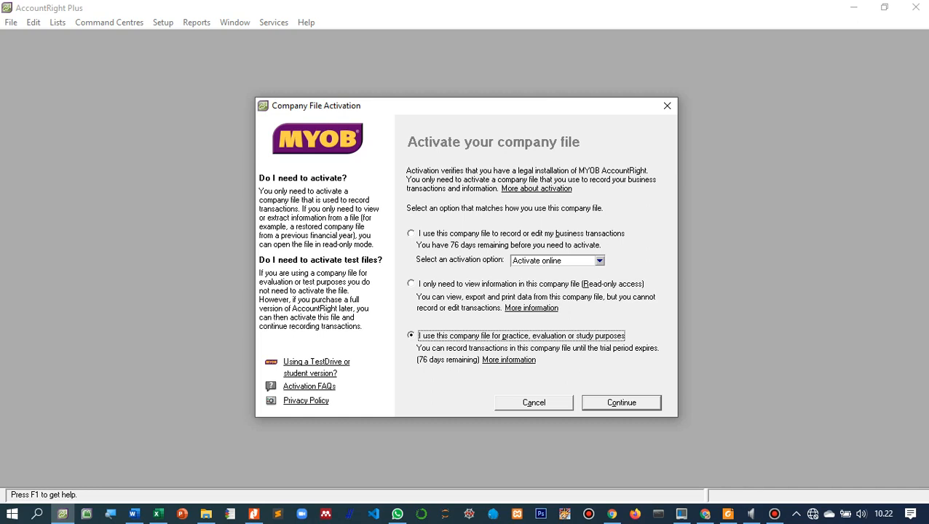
click(621, 403)
click(457, 311)
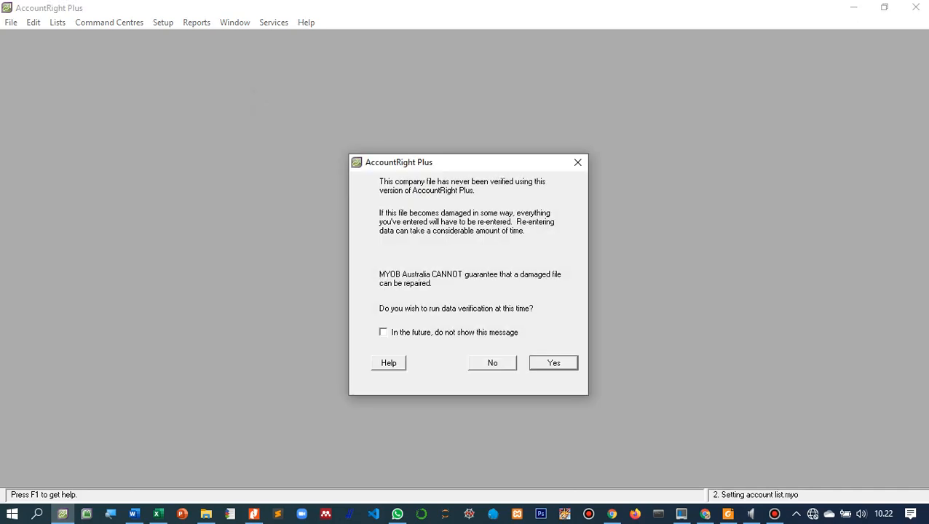
click(493, 362)
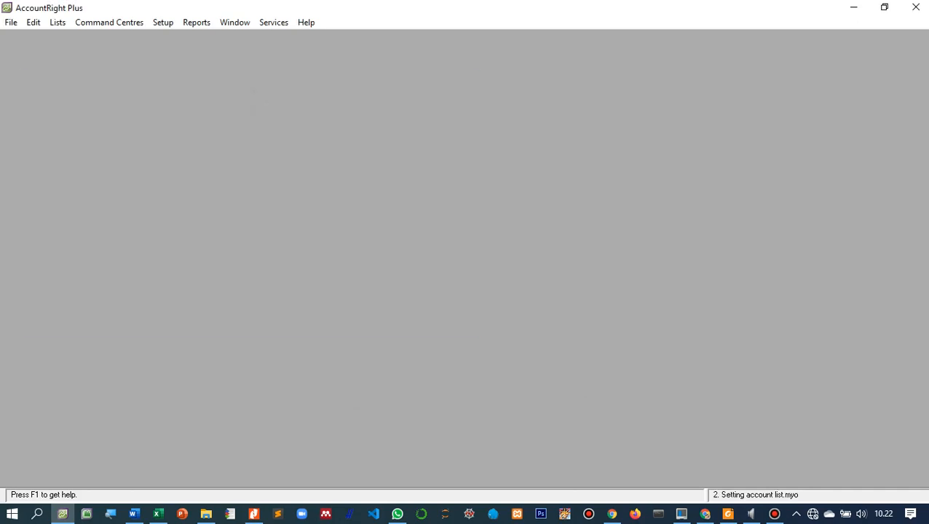
click(436, 63)
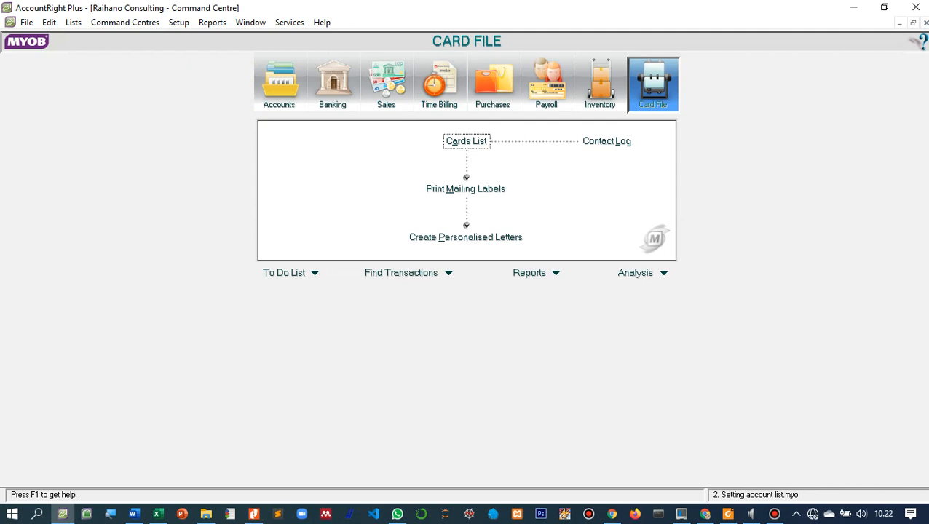
Arrange the MYOB module PDF and the AccountRight window side by side, with the TATA PERKIRAAN account table in view
click(885, 7)
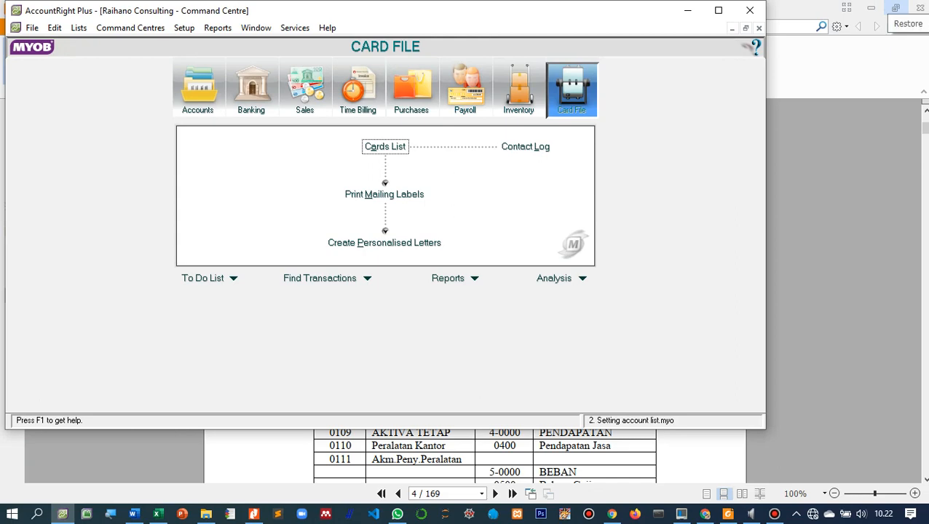
click(895, 8)
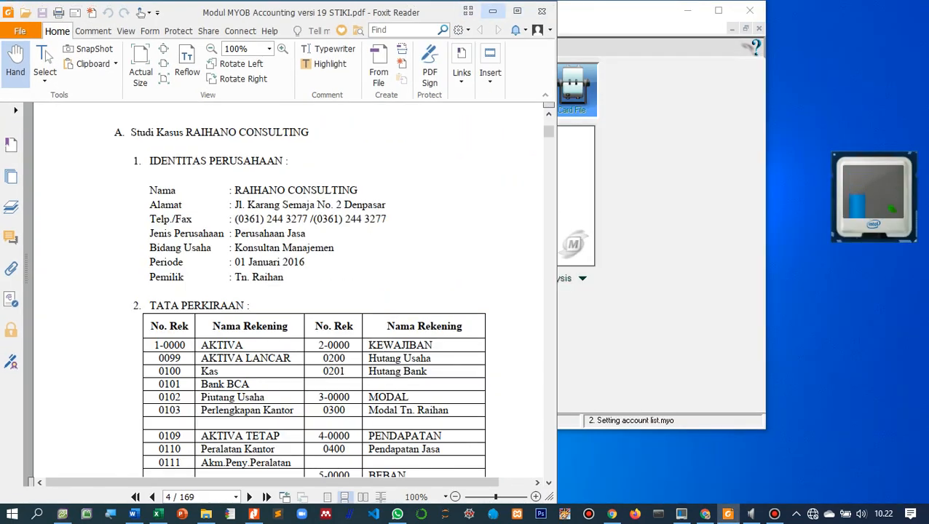
click(625, 11)
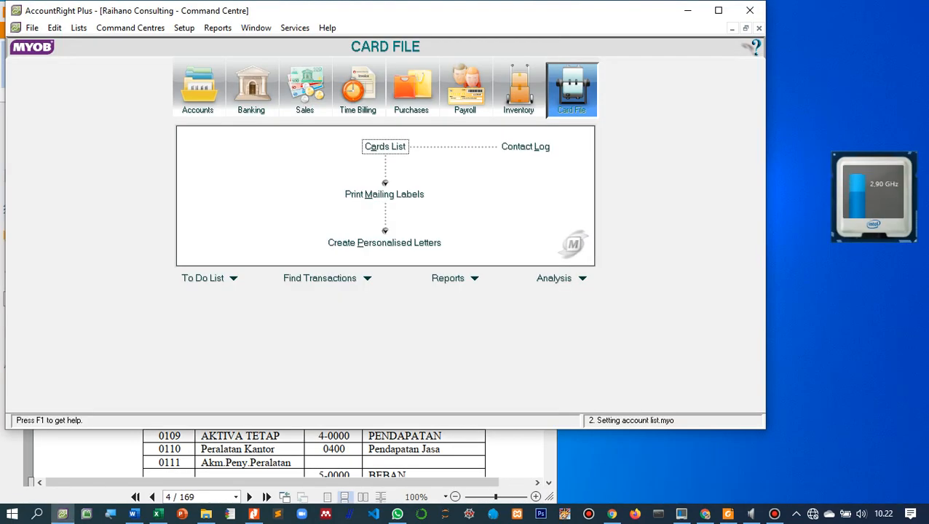
drag(5, 183, 495, 243)
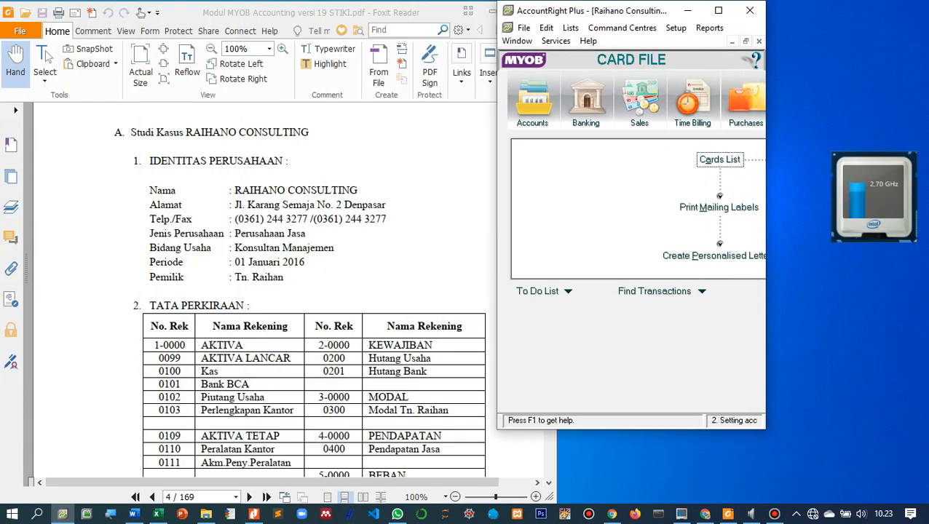
drag(765, 429, 926, 504)
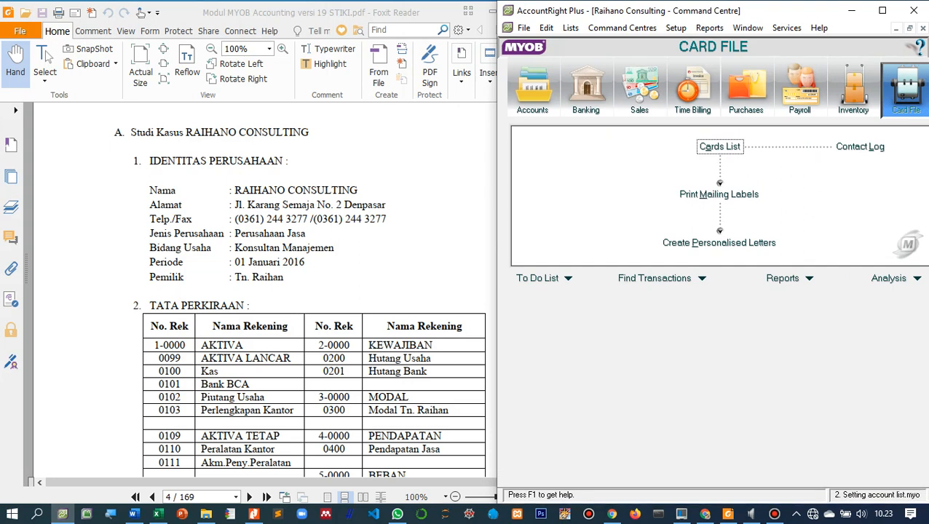
scroll(300, 295, down, 2)
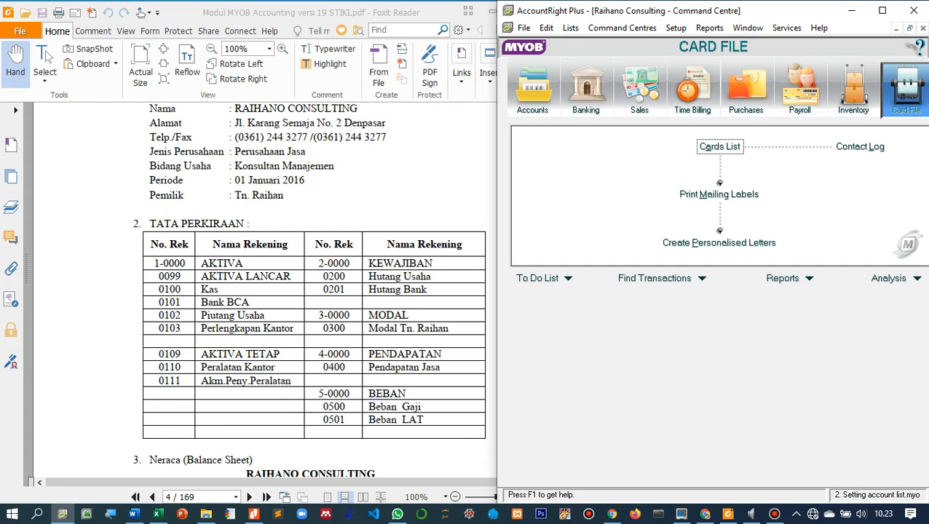
Open the accounts list from the Accounts command centre and show only the asset accounts
click(533, 90)
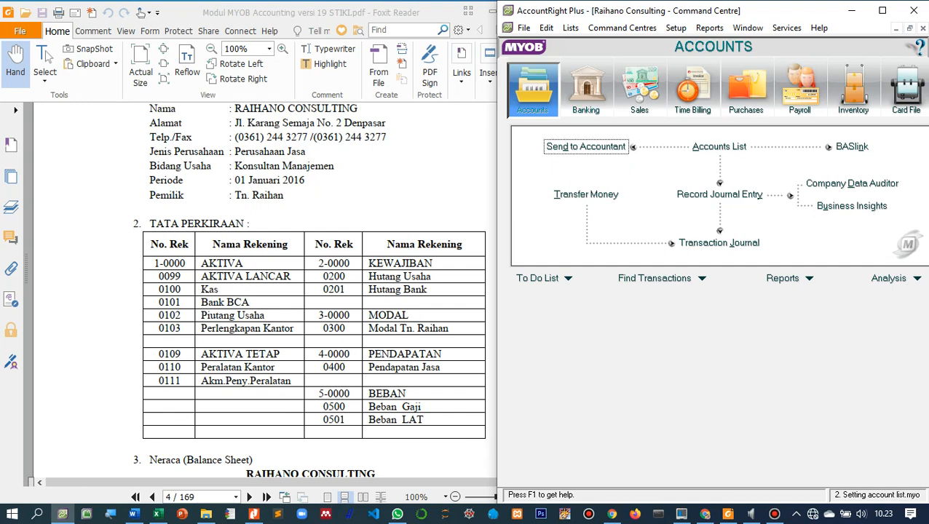
click(719, 147)
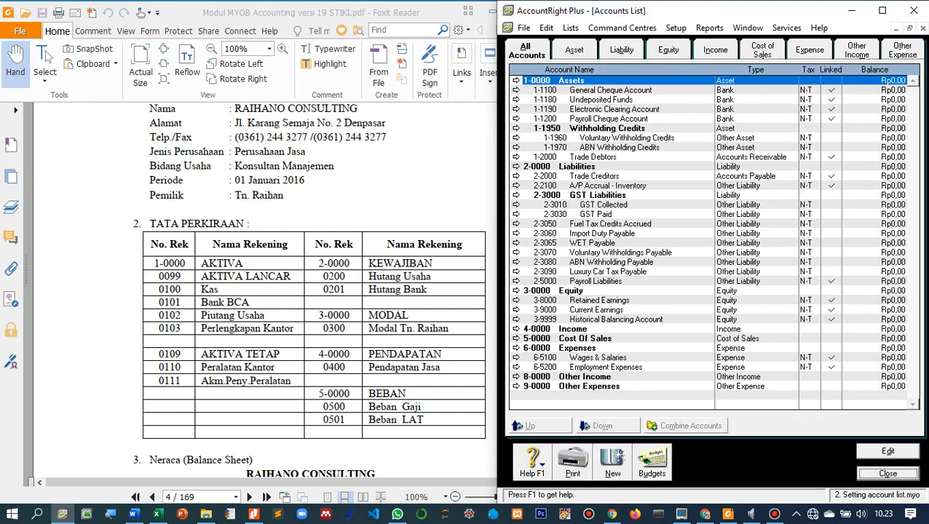
click(575, 49)
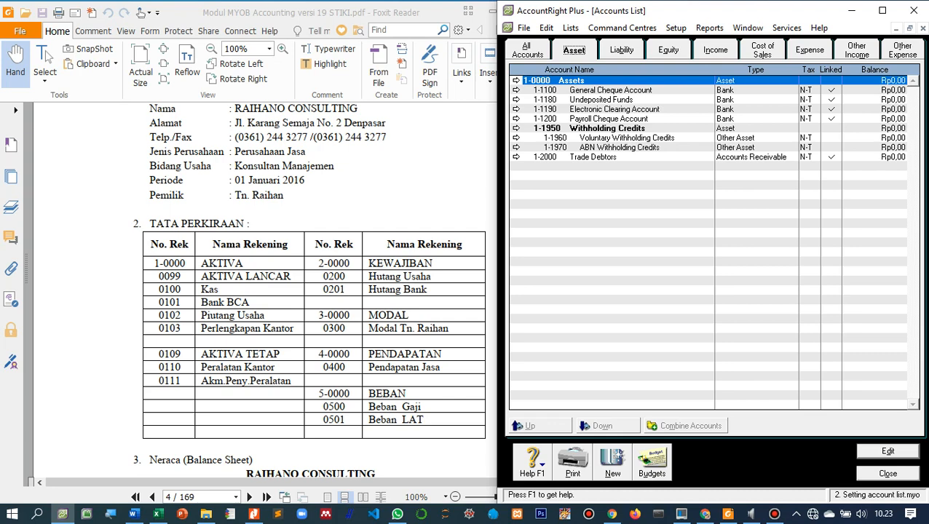
Try to delete the asset account 1-1970 ABN Withholding Credits
double_click(619, 147)
right_click(581, 194)
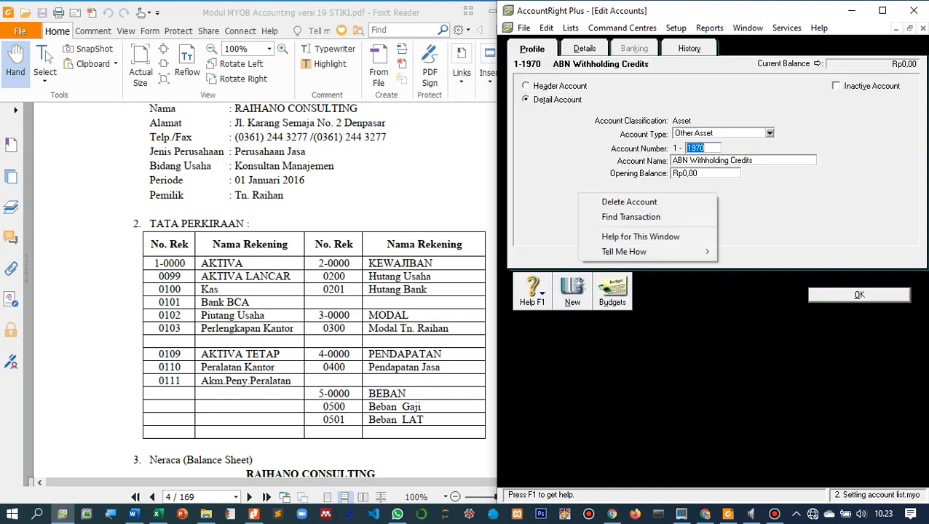
click(630, 202)
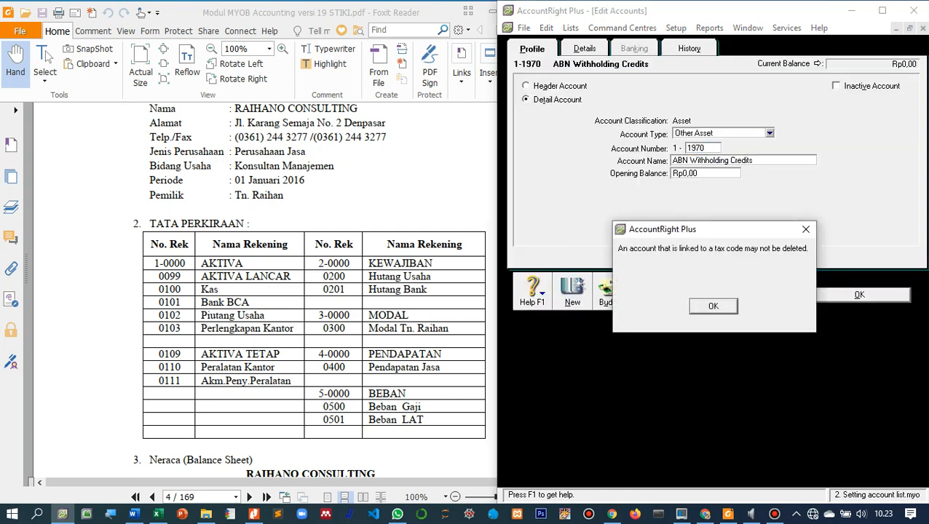
key(Return)
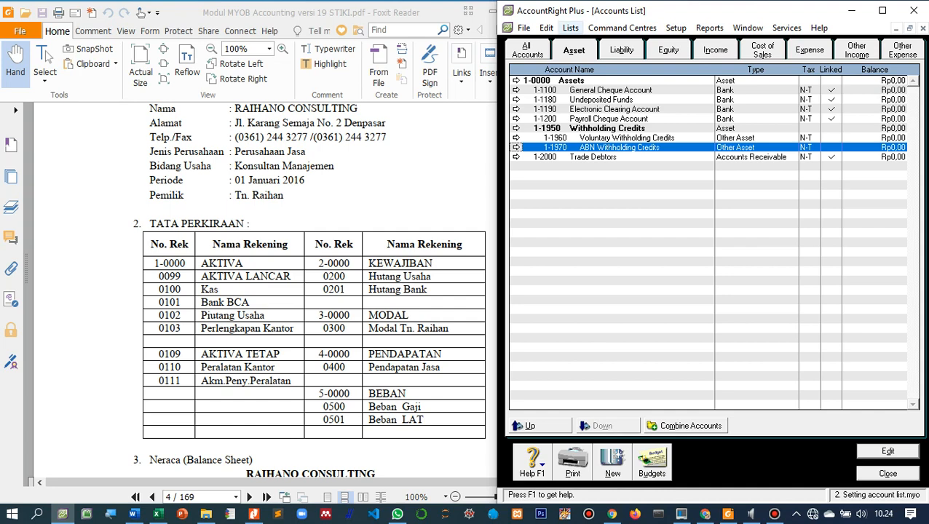
Open the tax code list and look over its entries, including GST and N-T
click(571, 28)
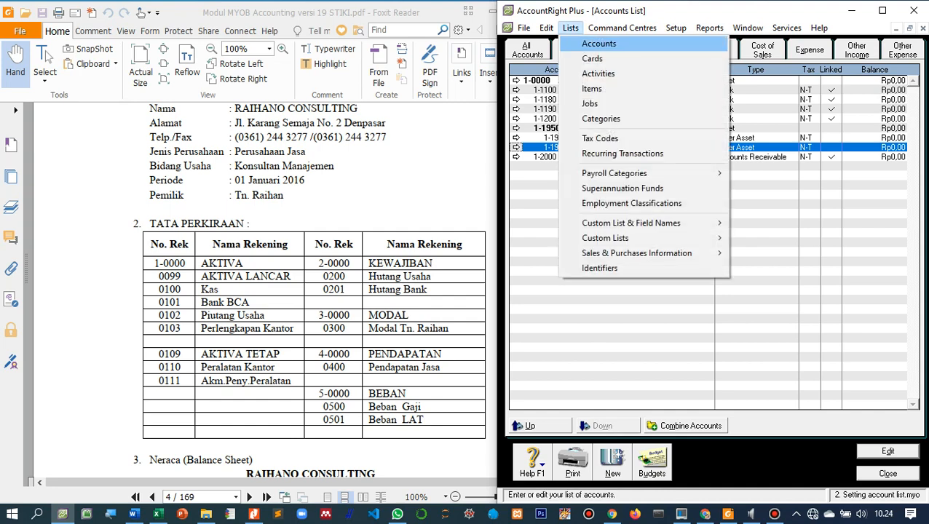
mouse_move(547, 28)
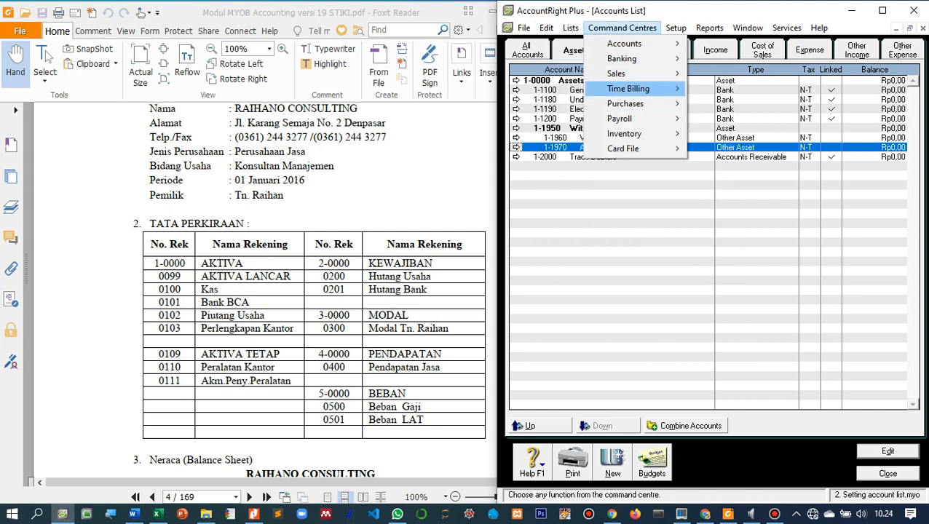
click(600, 137)
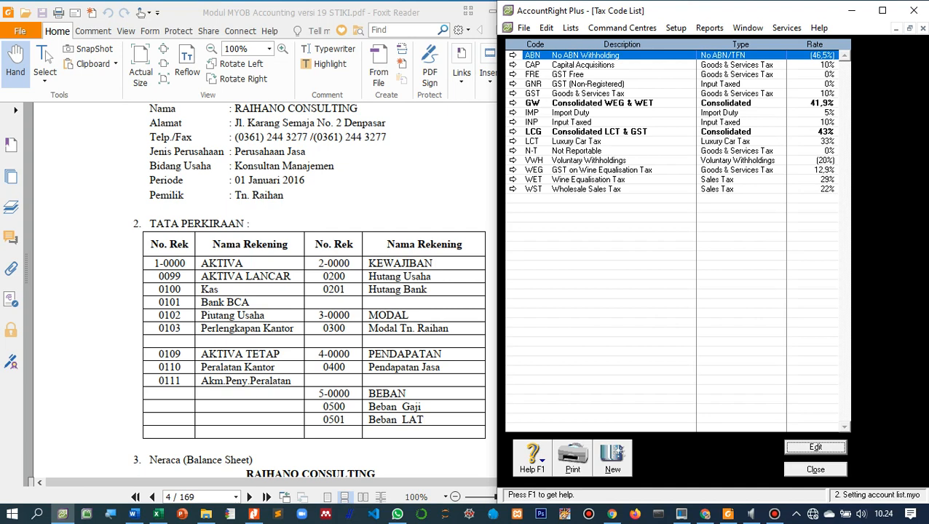
scroll(308, 290, up, 1)
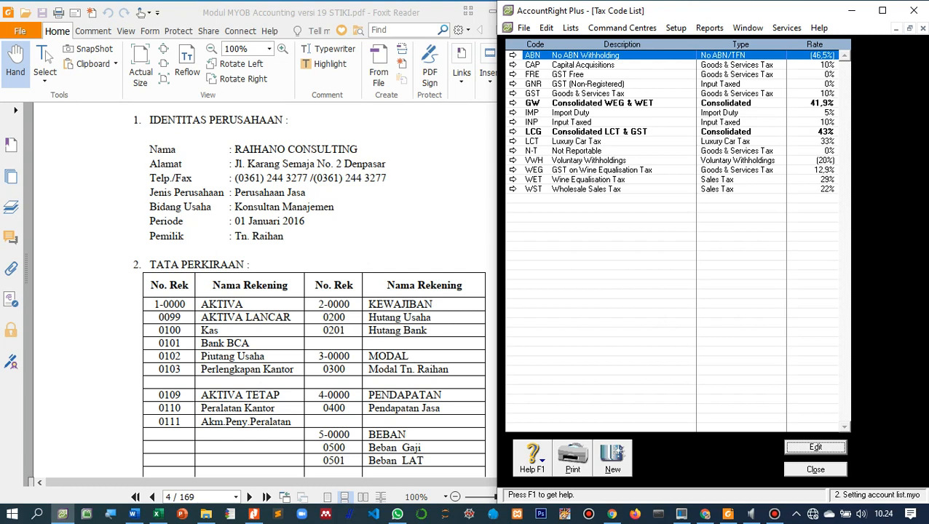
click(588, 93)
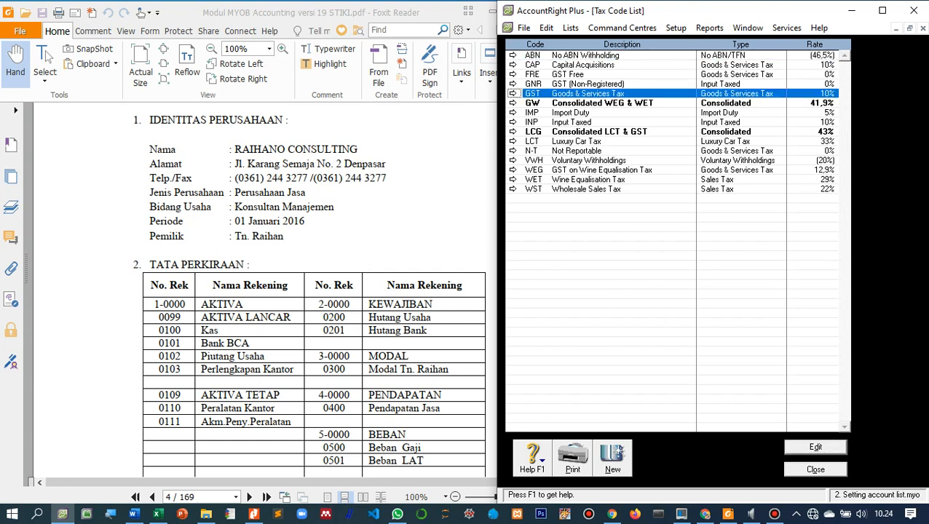
click(577, 151)
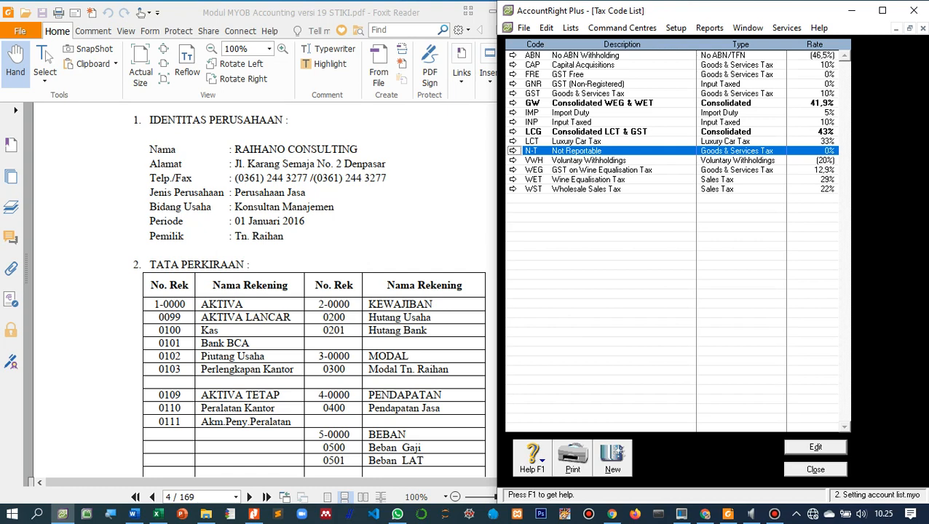
Delete the ABN, CAP, FRE and GNR tax codes from the tax code list
click(585, 55)
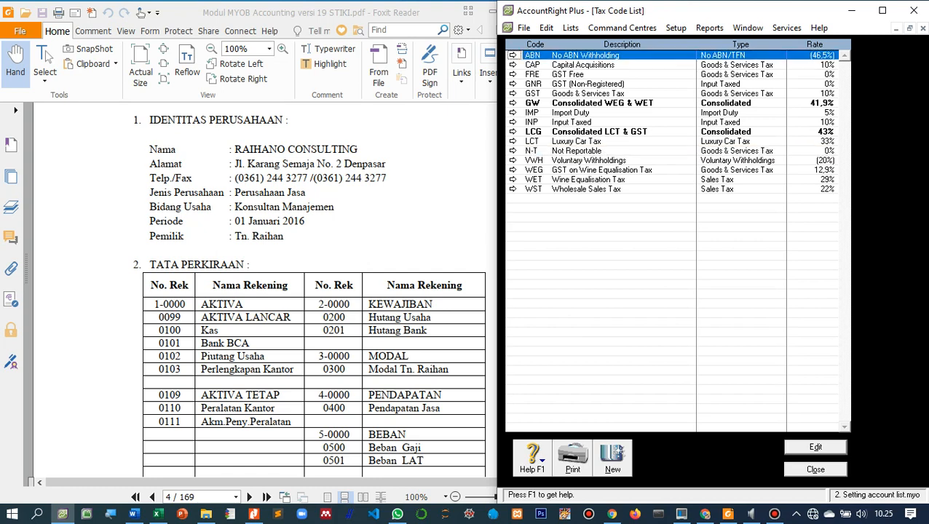
right_click(595, 57)
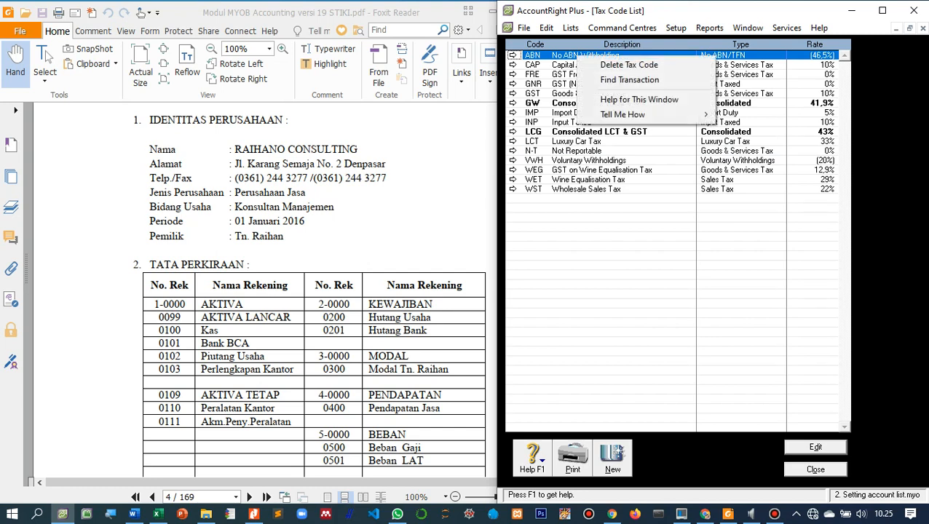
key(Return)
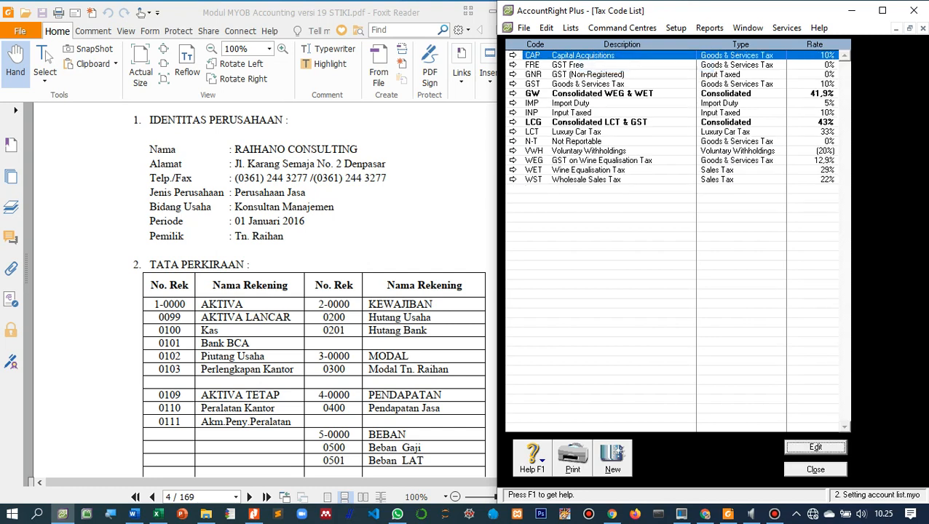
right_click(555, 54)
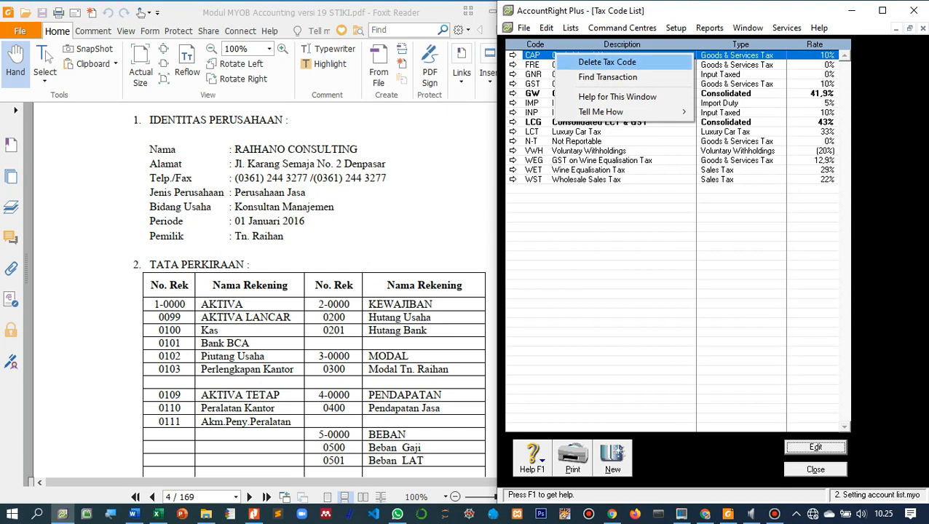
key(Return)
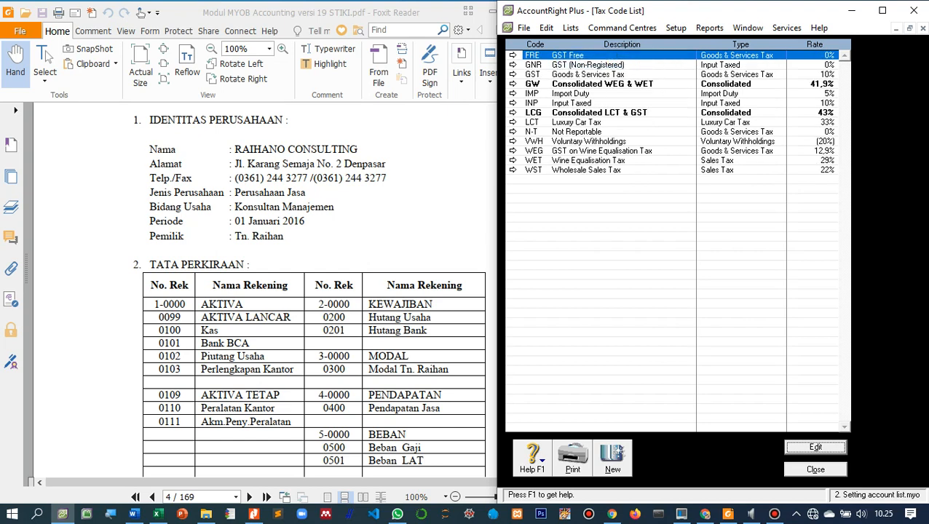
right_click(571, 56)
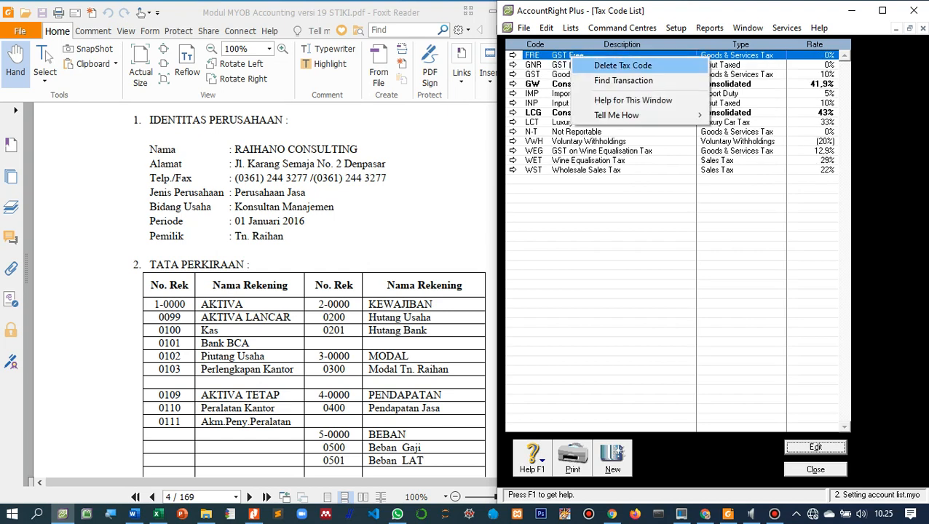
key(Return)
right_click(579, 56)
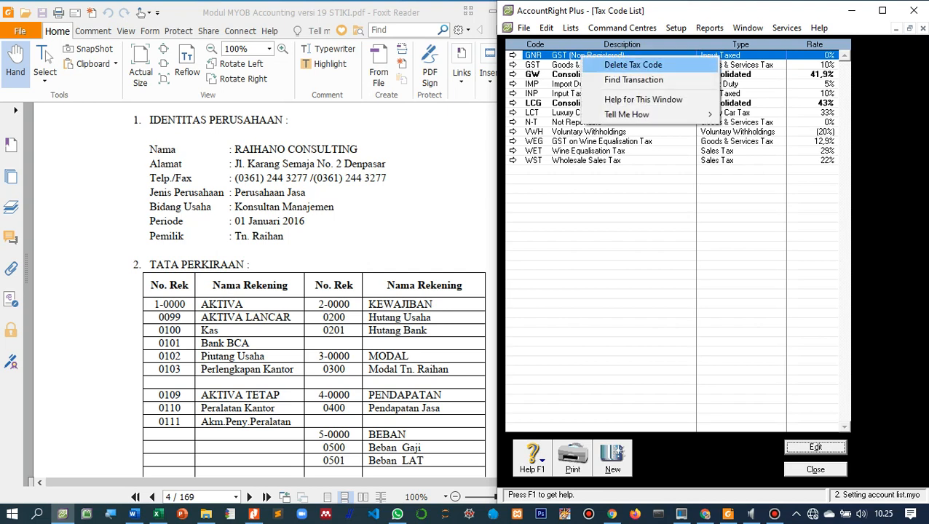
click(610, 64)
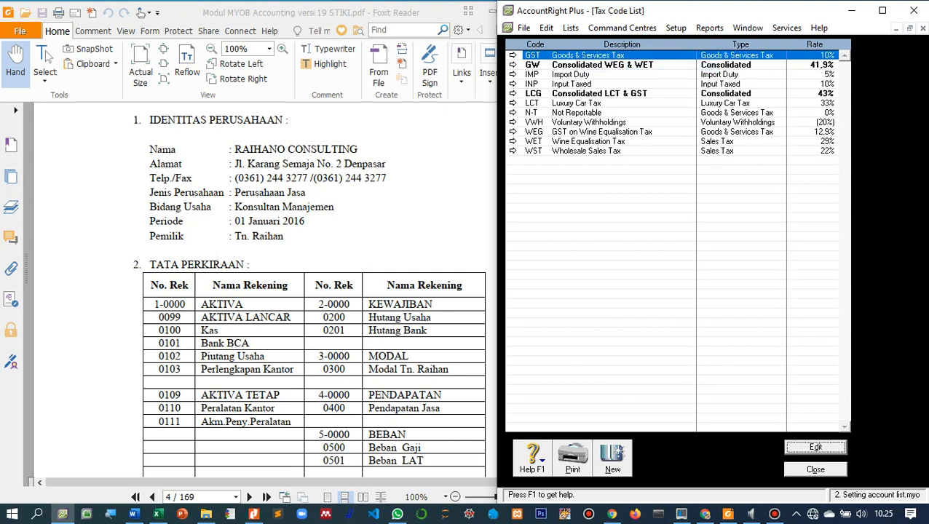
Delete the GW, IMP and INP tax codes from the tax code list
click(585, 65)
right_click(584, 65)
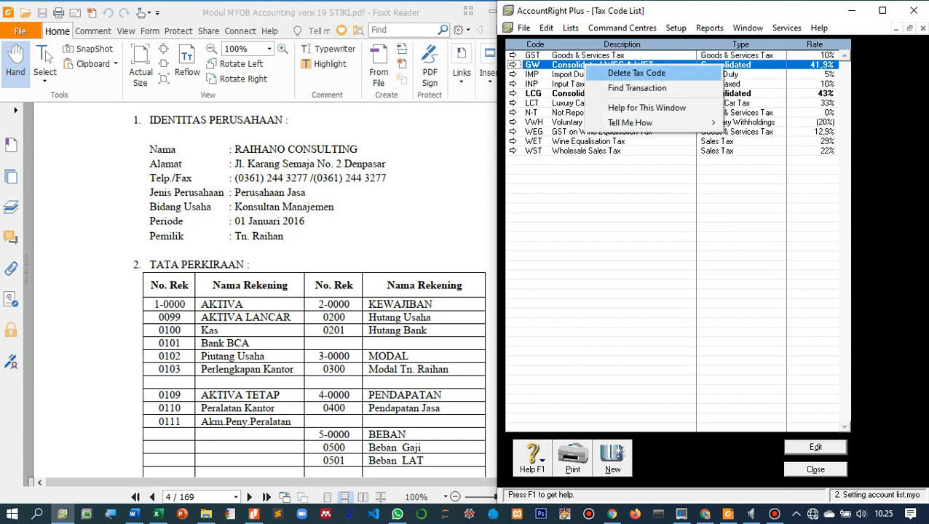
click(618, 73)
click(585, 65)
right_click(584, 65)
click(618, 73)
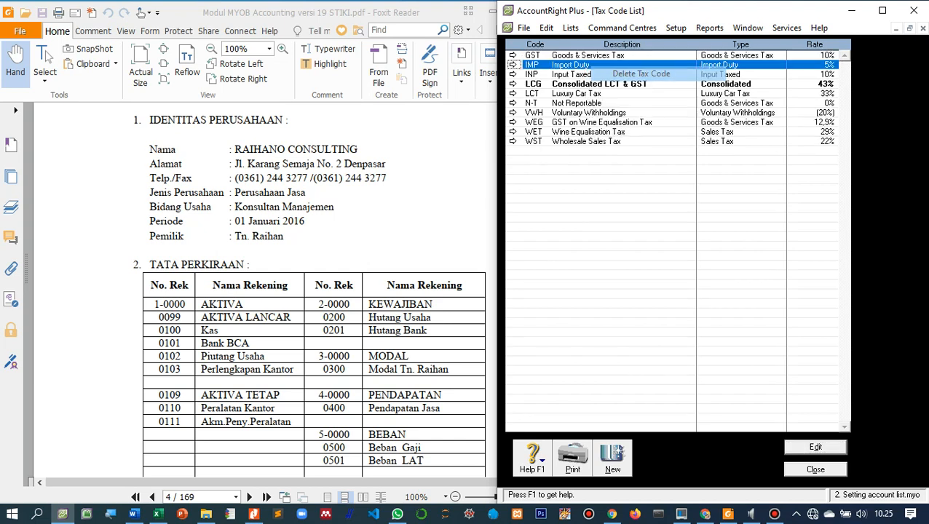
click(585, 65)
right_click(585, 65)
click(618, 73)
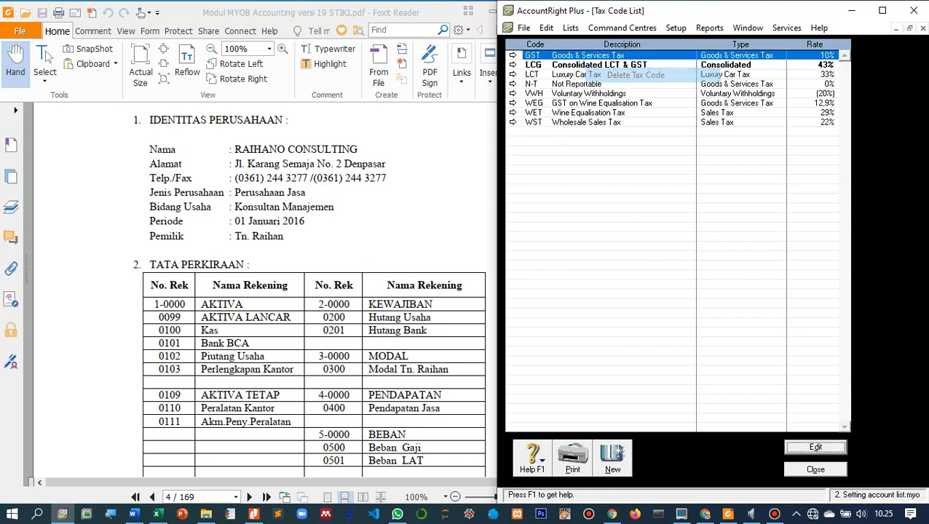
Delete the LCG, LCT and VWH tax codes from the tax code list
click(585, 65)
right_click(585, 65)
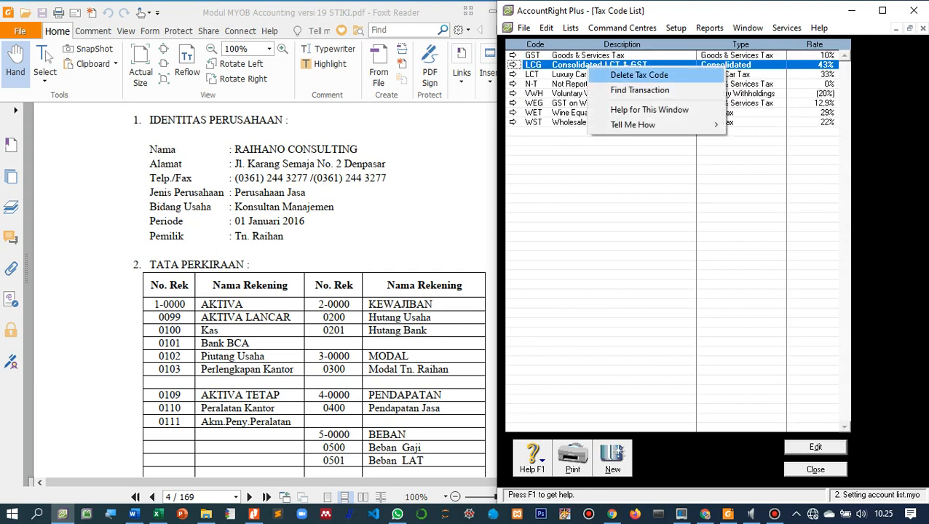
click(618, 73)
click(585, 64)
right_click(585, 65)
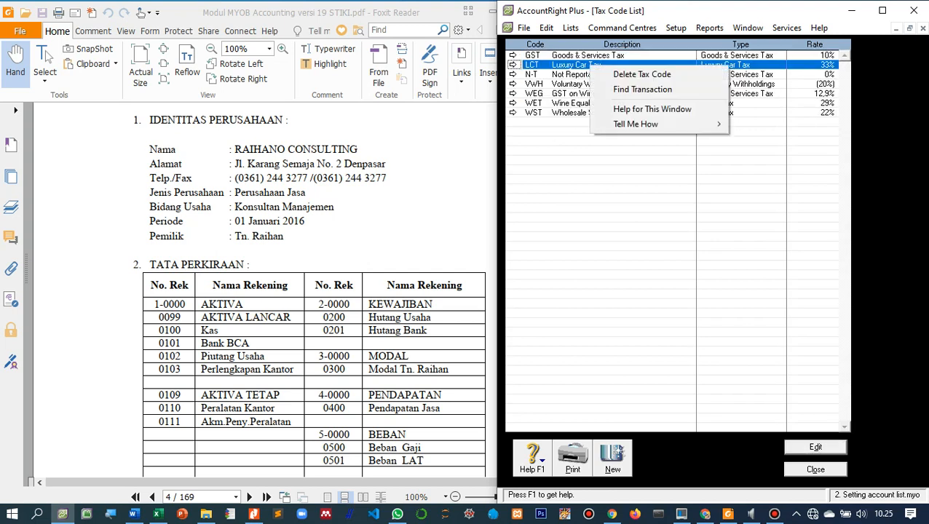
click(617, 73)
click(584, 74)
right_click(585, 74)
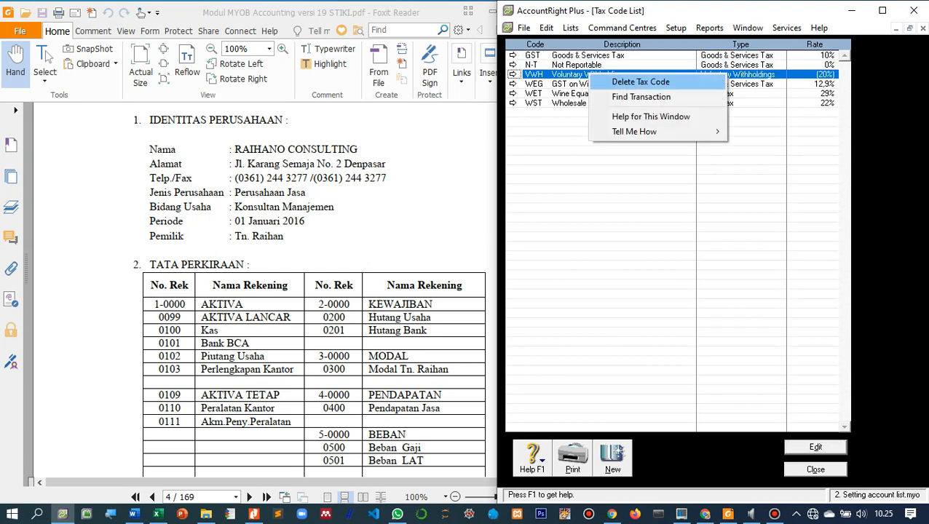
click(617, 83)
Delete the WEG, WET and WST tax codes, then close the tax code list
click(585, 74)
right_click(589, 71)
click(619, 79)
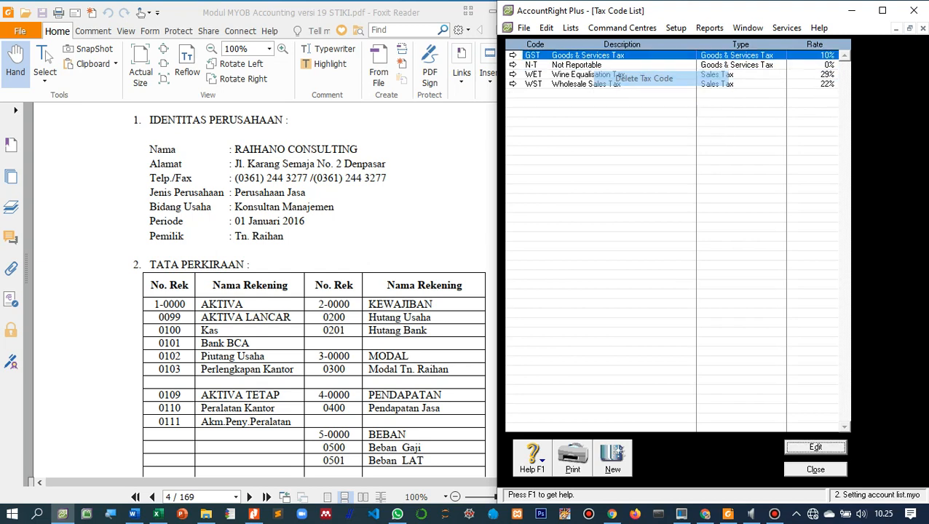
click(592, 74)
right_click(594, 74)
click(634, 83)
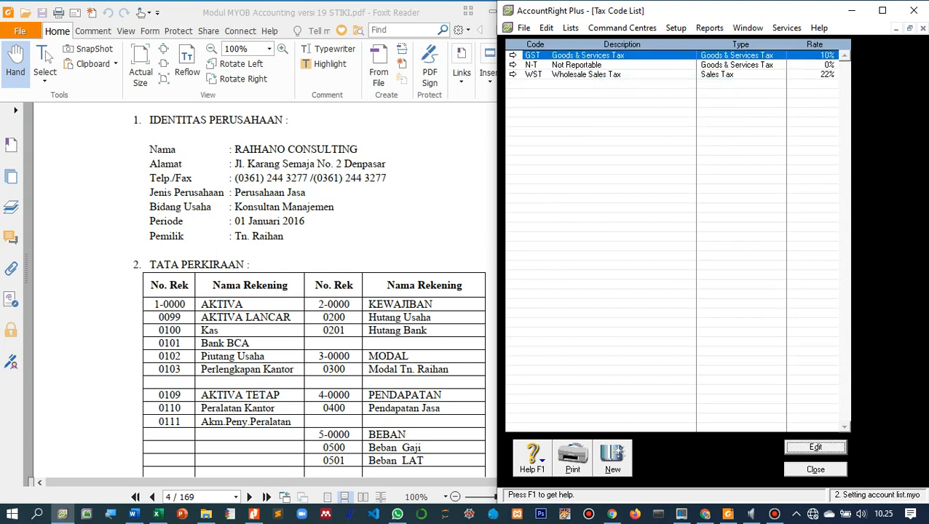
click(591, 74)
right_click(598, 76)
click(645, 86)
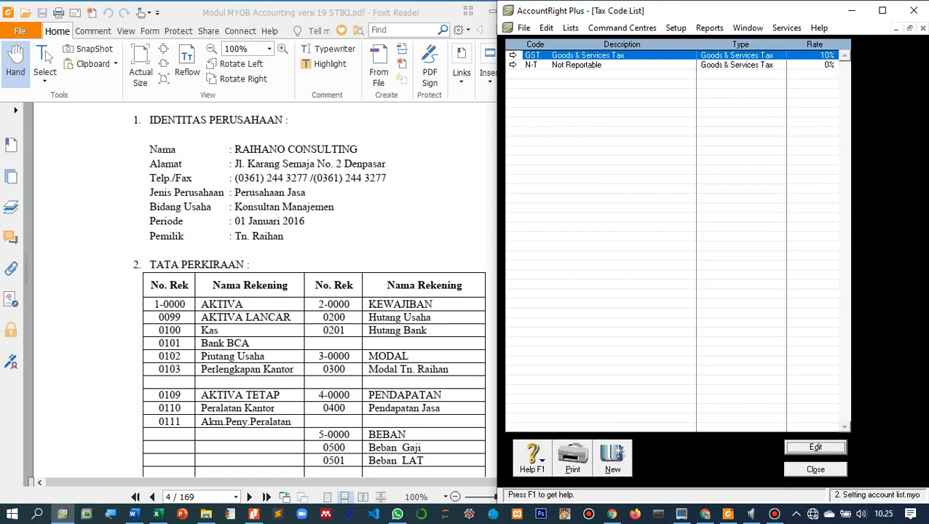
click(816, 470)
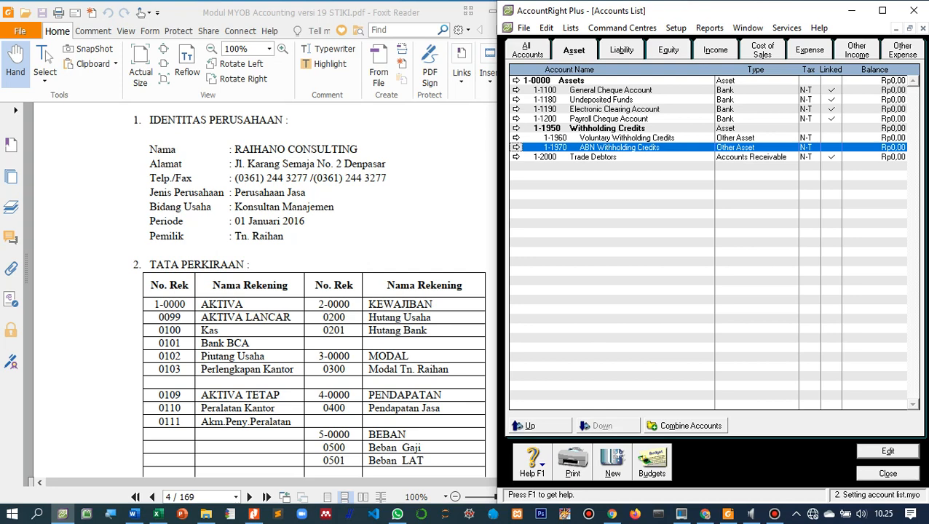
Delete the asset accounts 1-1970 ABN Withholding Credits, 1-1960 Voluntary Withholding Credits and their header 1-1950 Withholding Credits
click(516, 147)
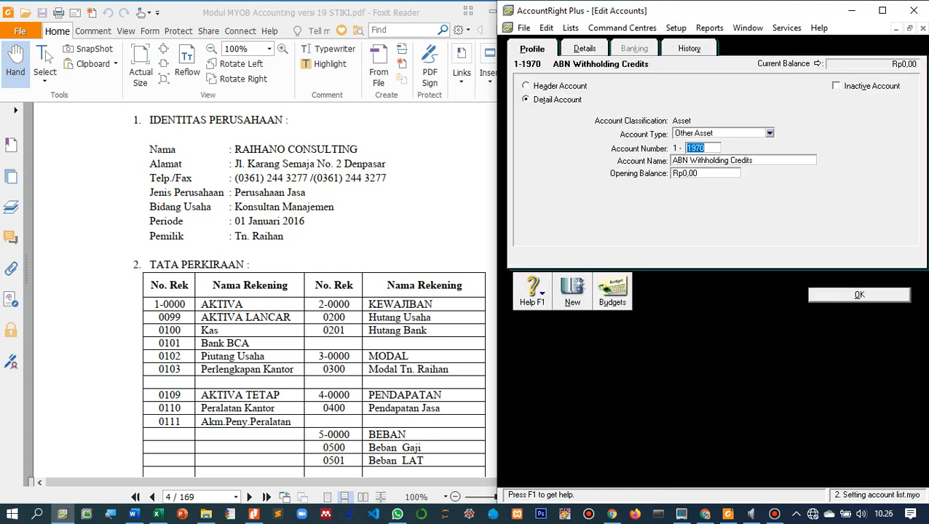
right_click(599, 192)
click(650, 201)
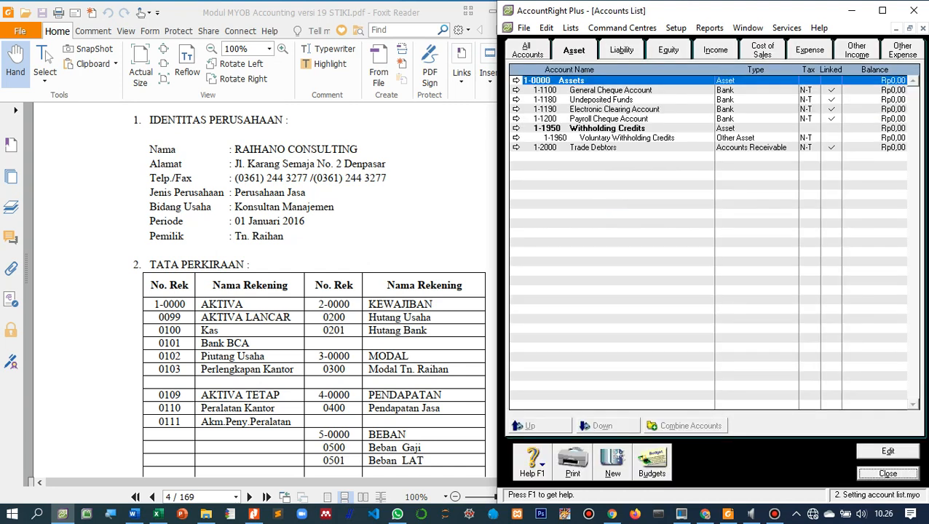
double_click(599, 137)
right_click(594, 170)
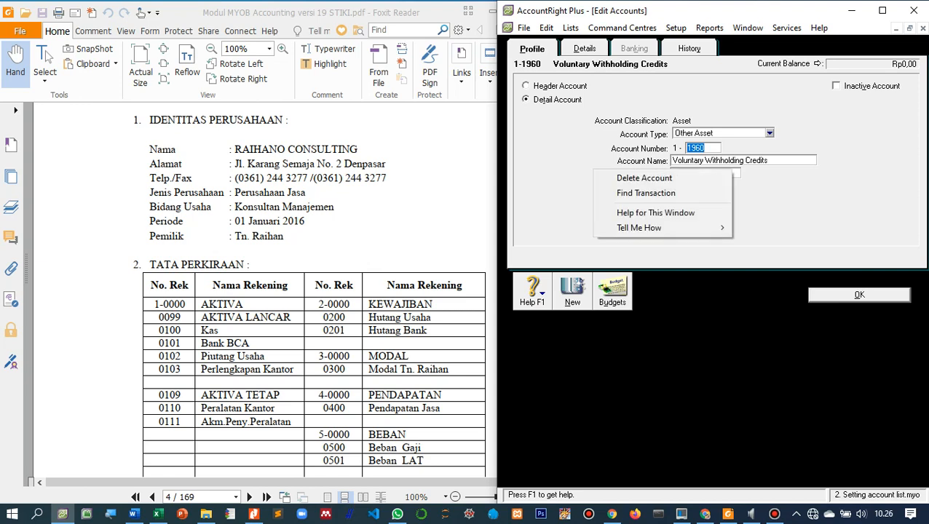
click(645, 178)
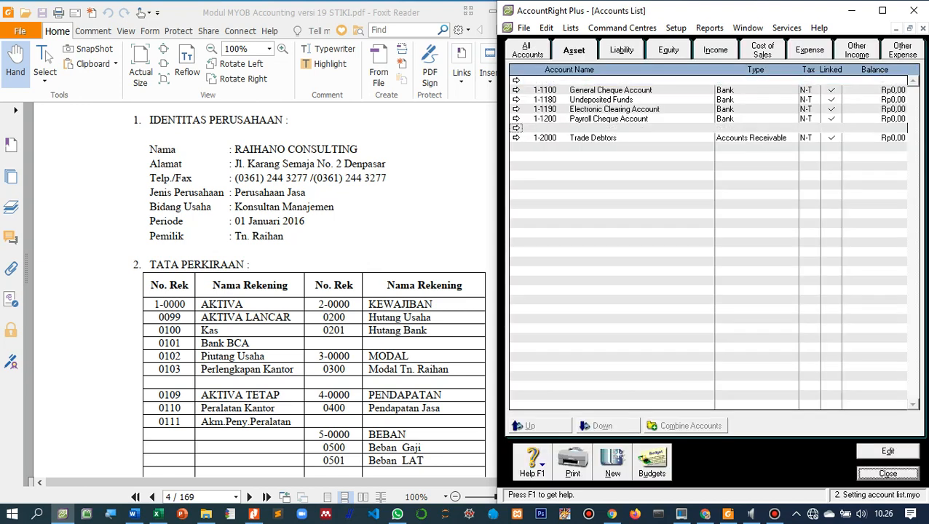
double_click(599, 128)
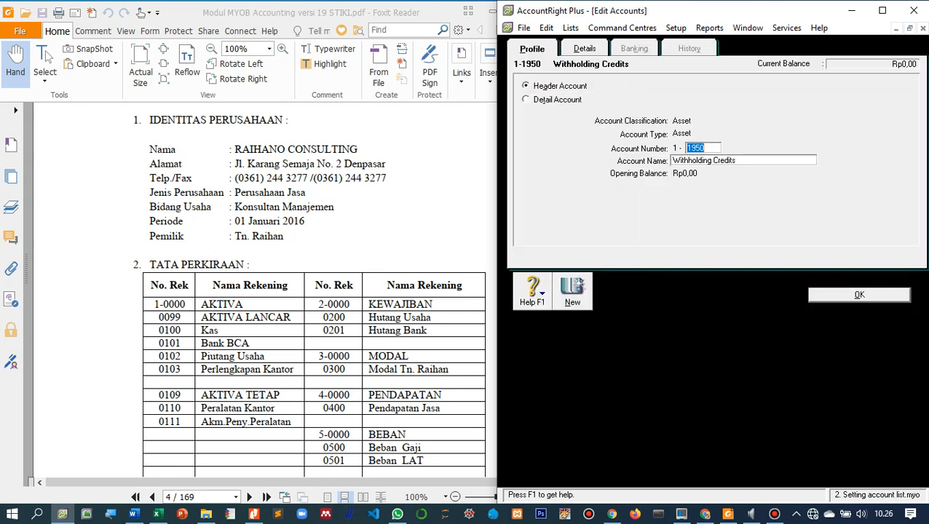
right_click(589, 156)
click(639, 165)
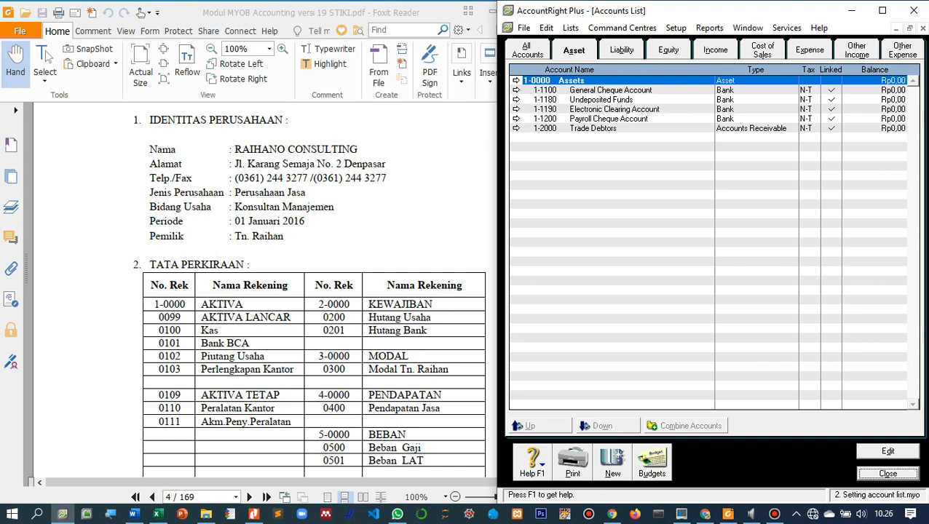
Rename the top-level asset header account 1-0000 to AKTIVA
click(887, 452)
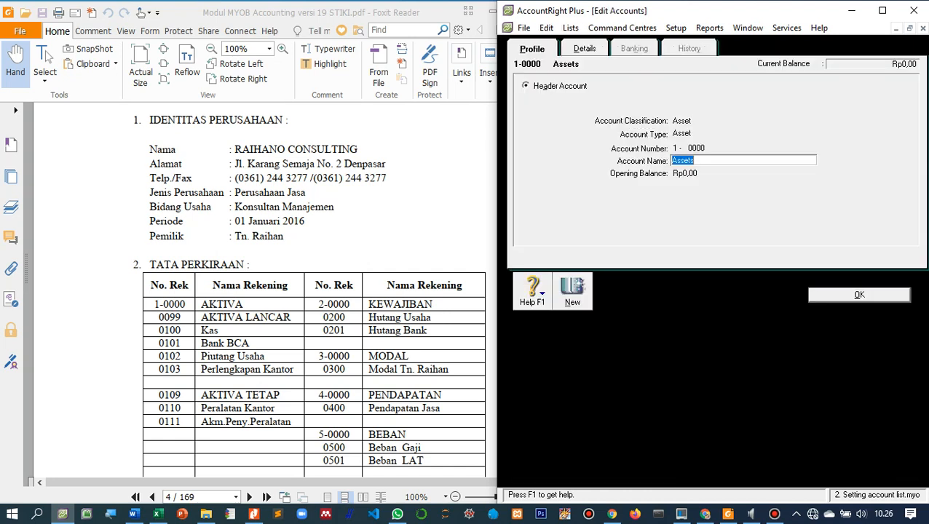
text(AKTIVA)
key(Return)
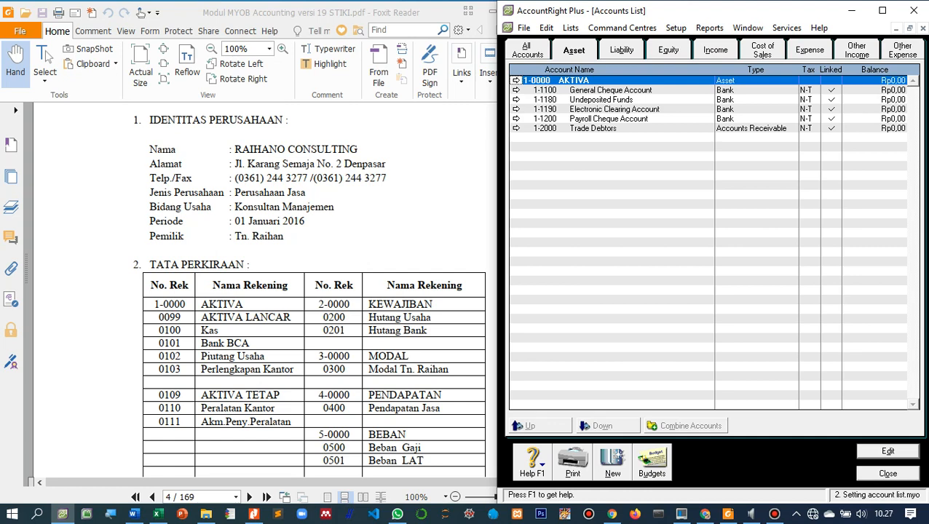
Create a new asset header account numbered 1-0099 and named AKTIVA LANCAR
click(613, 463)
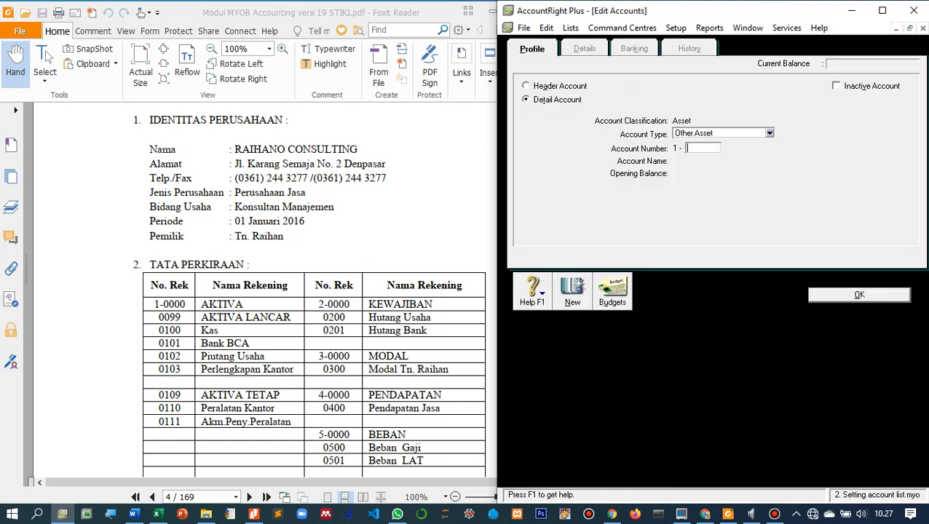
click(526, 86)
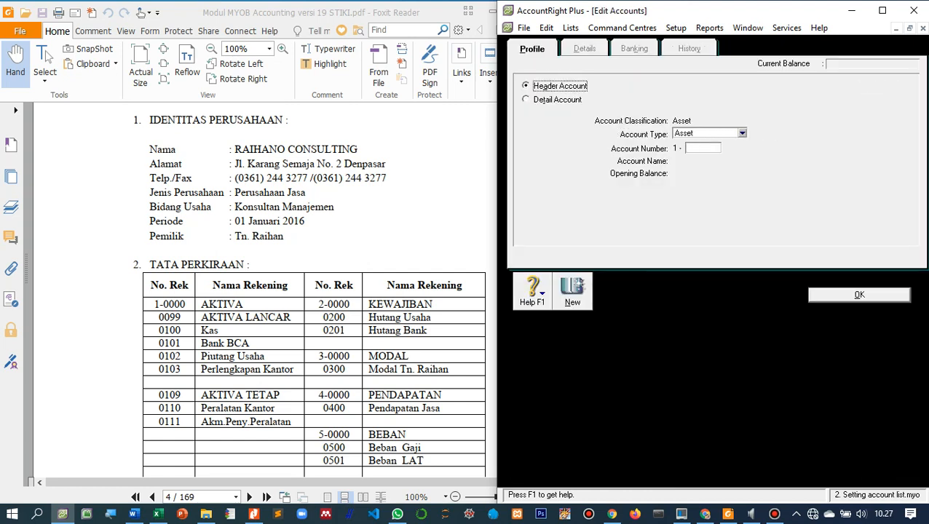
click(702, 148)
text(0099)
key(Tab)
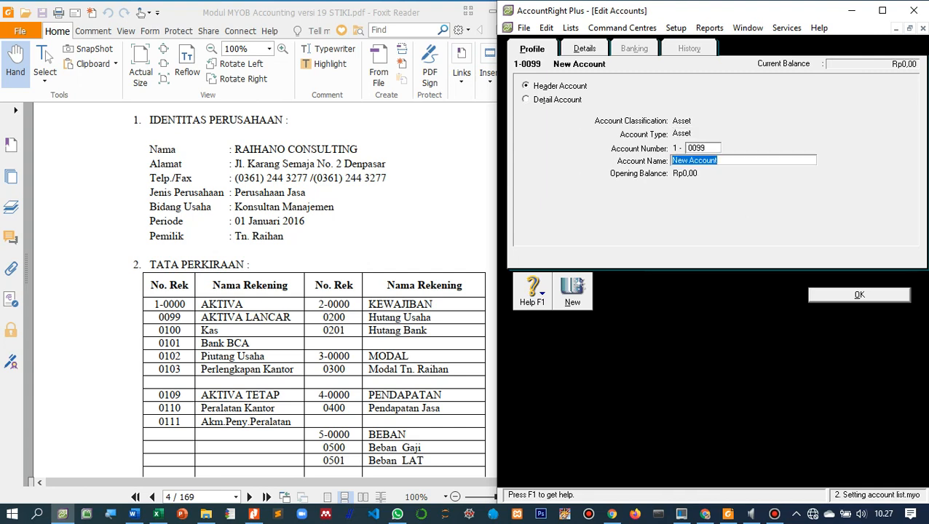
text(aktiva)
key(BackSpace)
key(BackSpace)
key(BackSpace)
key(BackSpace)
key(BackSpace)
key(BackSpace)
text(AKTIVA LANCAR)
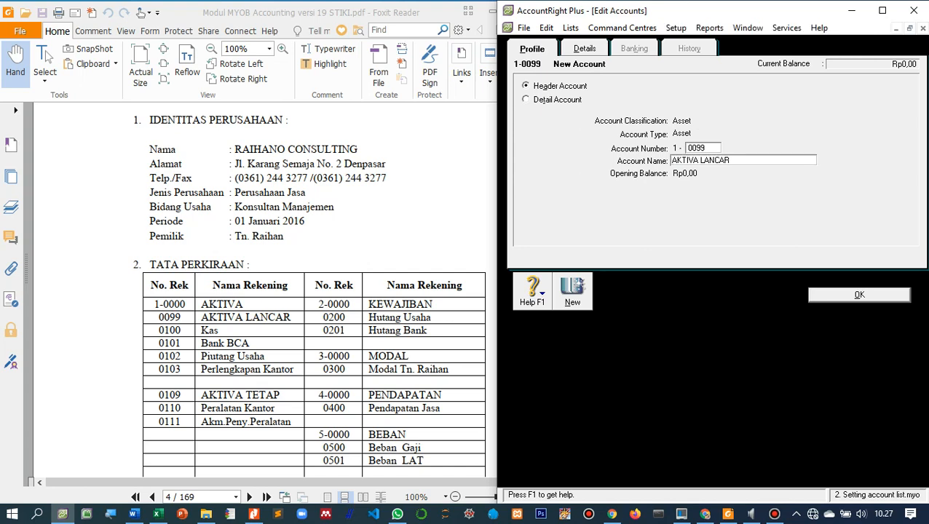
key(Return)
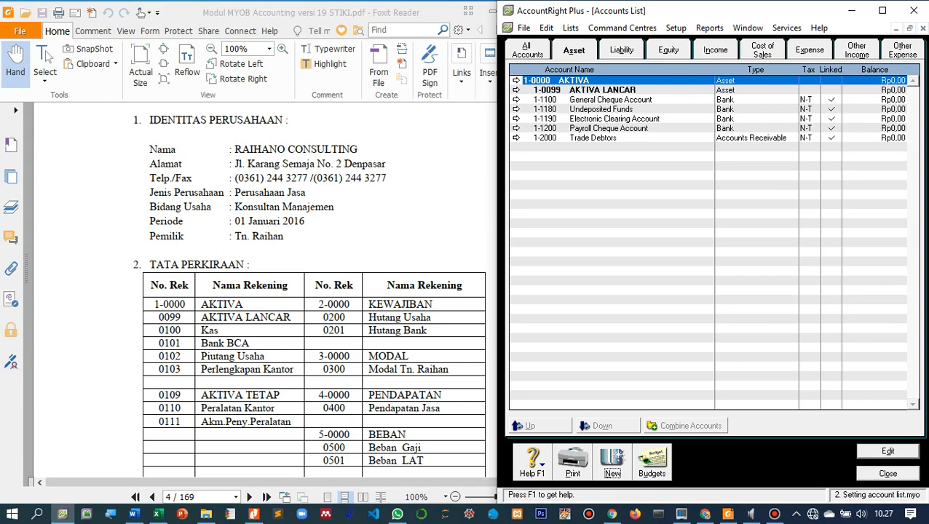
Look through the module PDF's Raihano Consulting tutorial from transactions to financial reports, and return to its TATA PERKIRAAN account table
scroll(309, 291, down, 10)
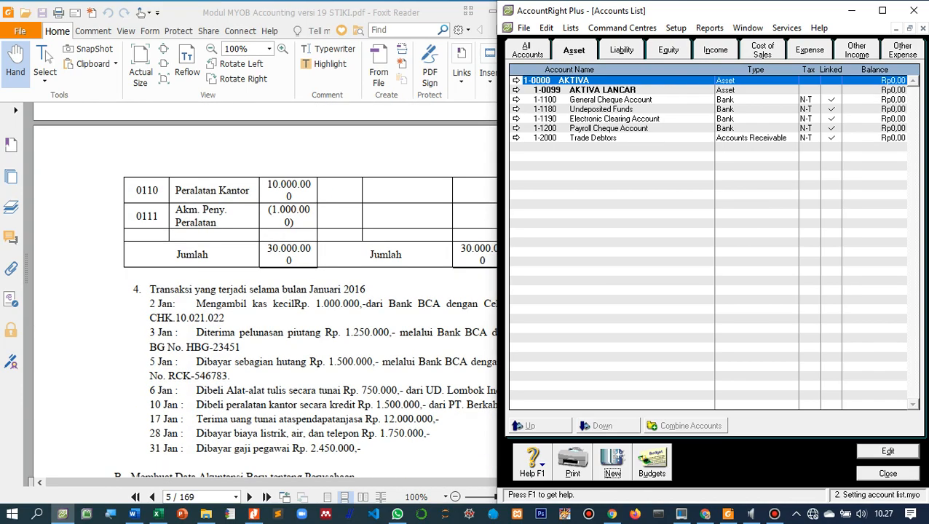
scroll(265, 291, down, 10)
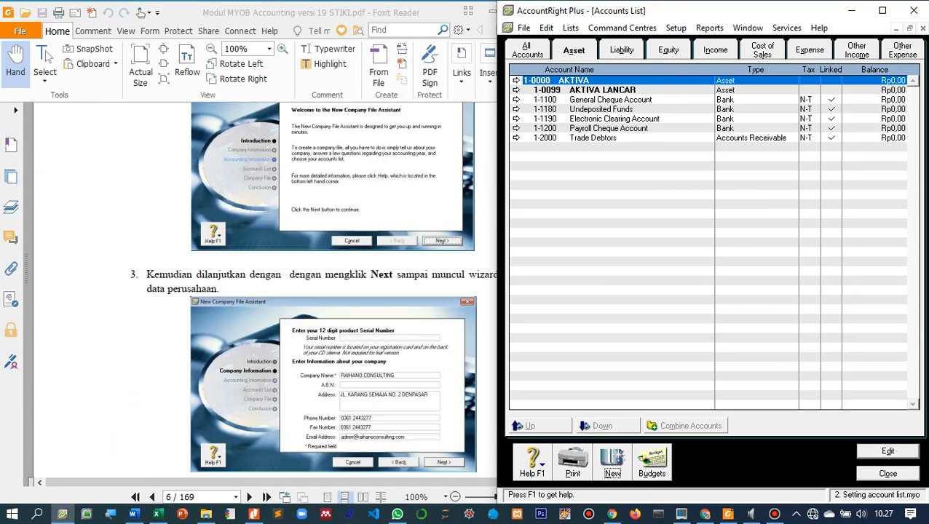
scroll(265, 291, down, 10)
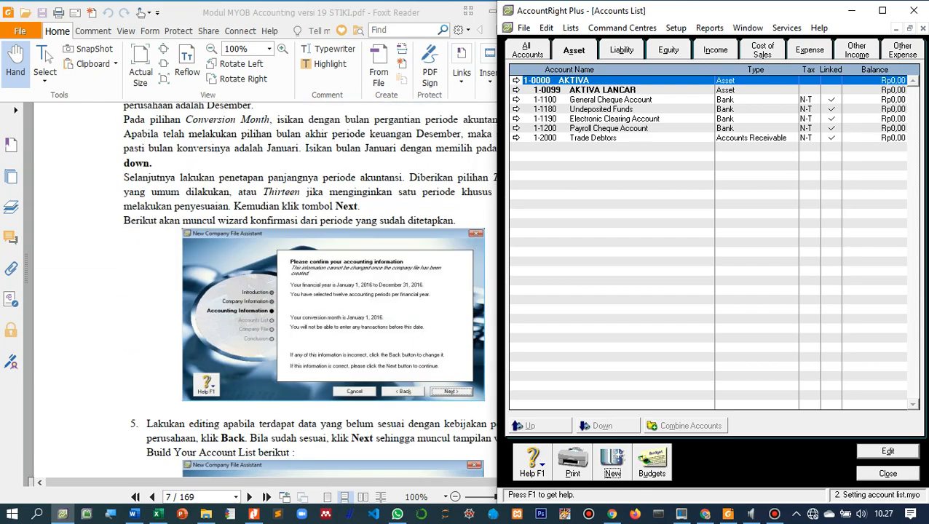
scroll(265, 291, down, 10)
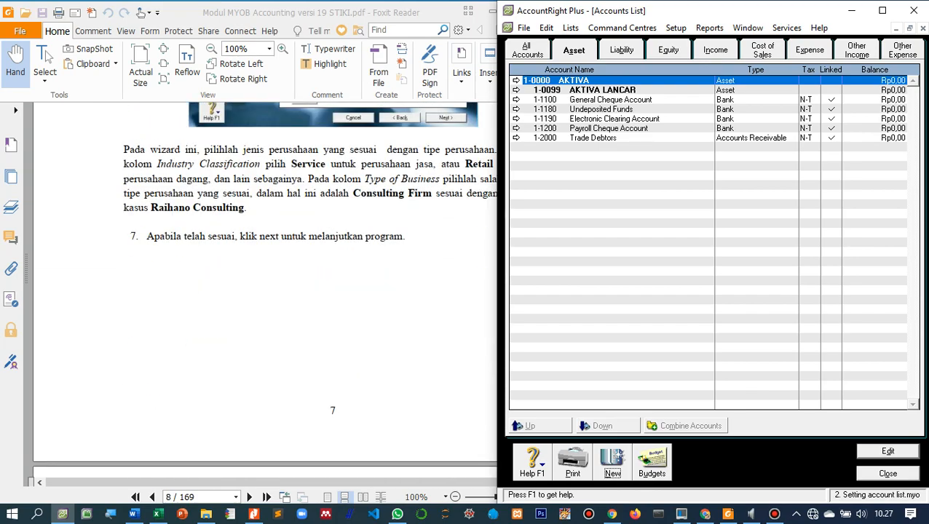
scroll(264, 291, down, 10)
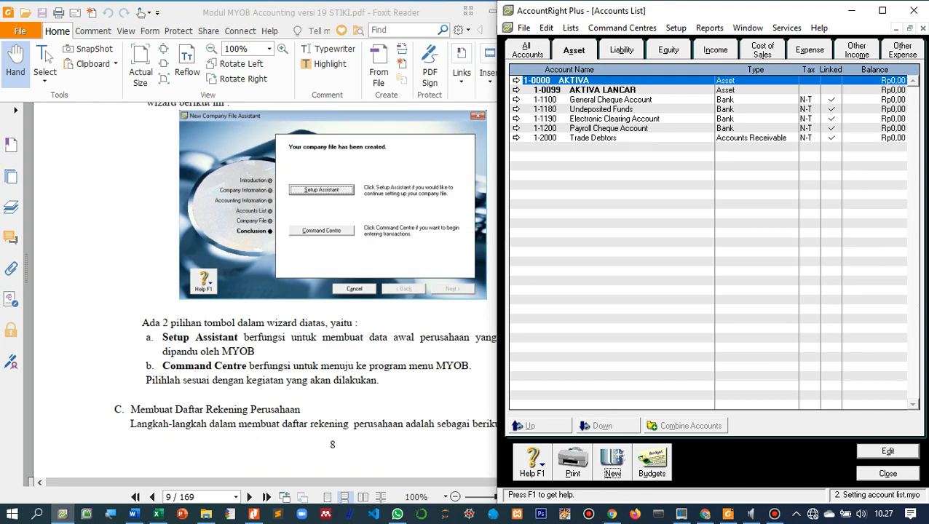
scroll(265, 292, down, 8)
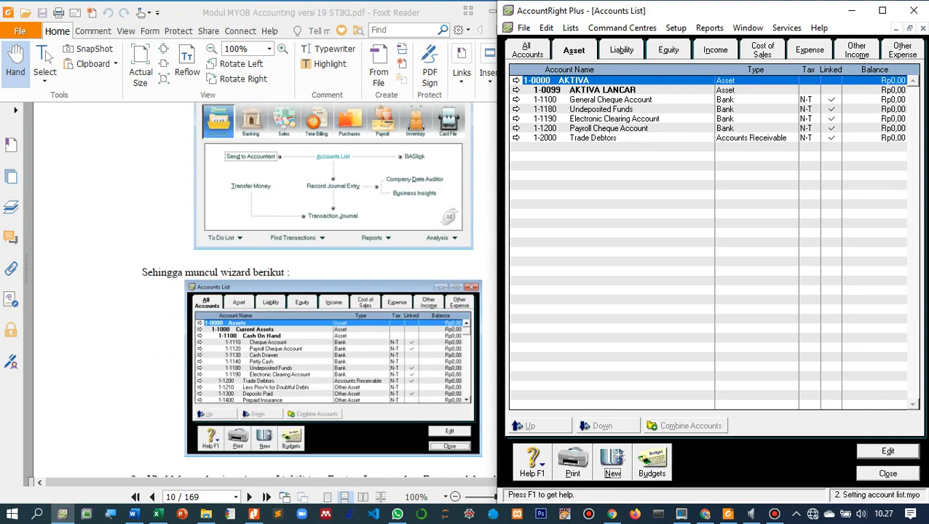
scroll(264, 291, down, 8)
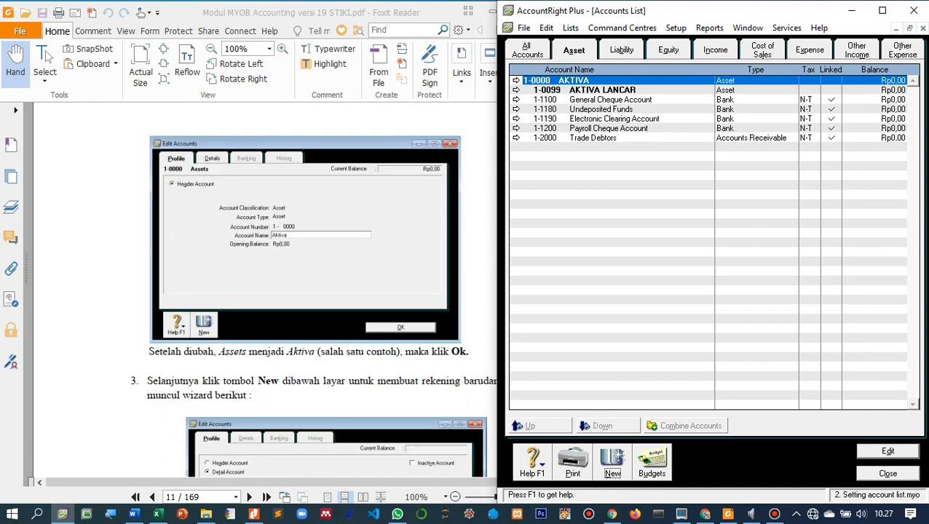
scroll(264, 291, down, 10)
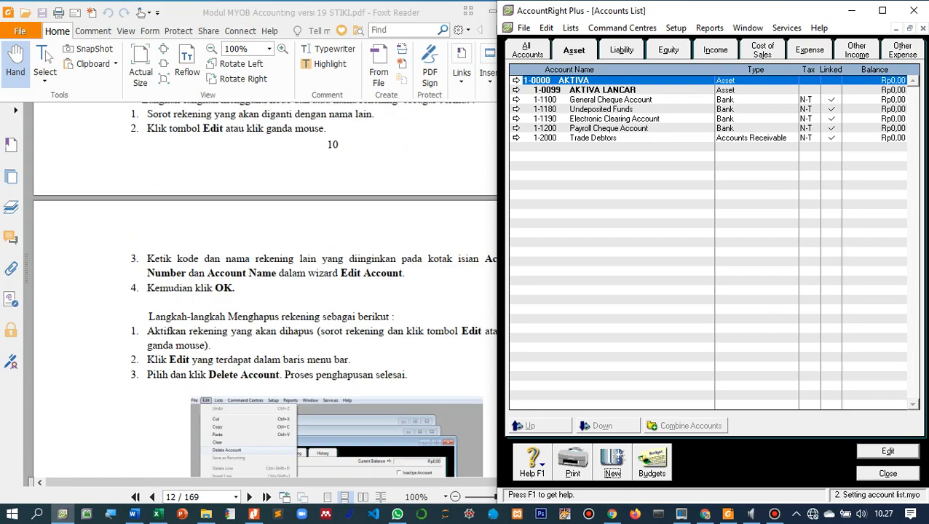
scroll(264, 292, down, 10)
scroll(264, 291, down, 10)
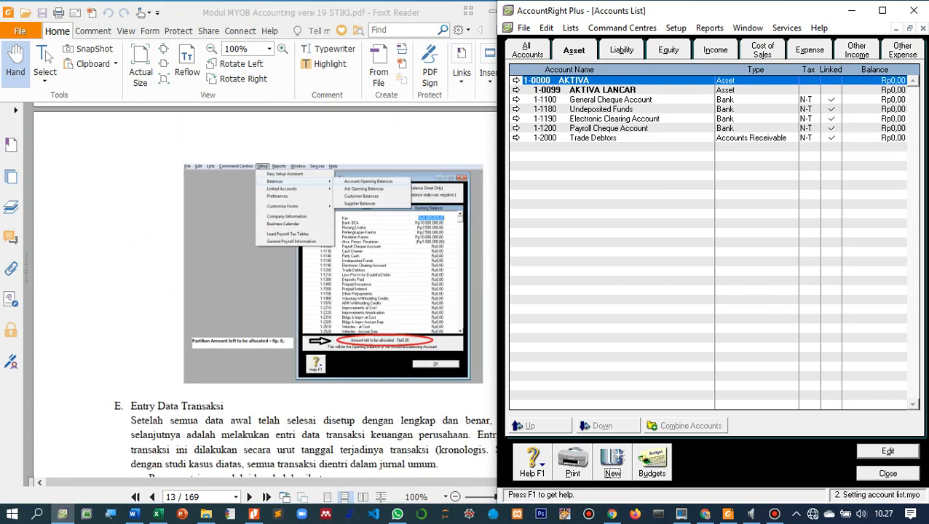
scroll(264, 291, down, 15)
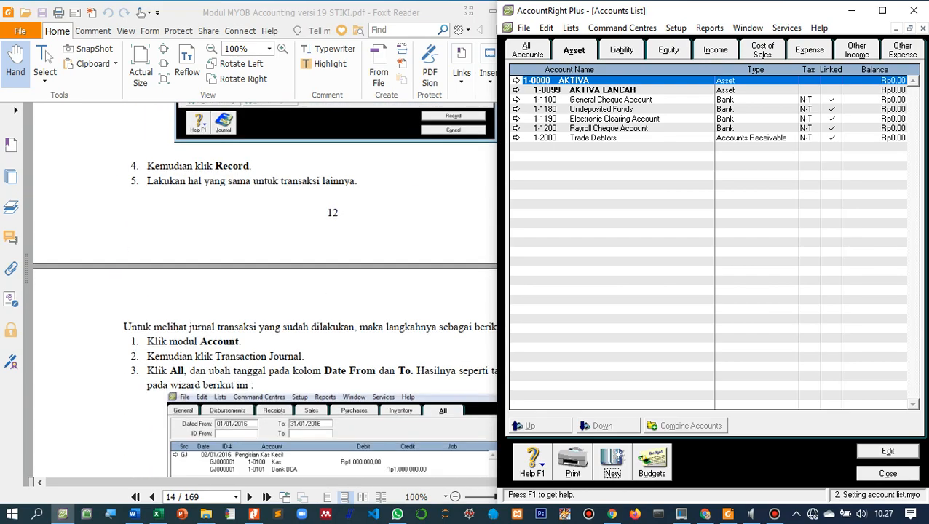
scroll(264, 291, down, 20)
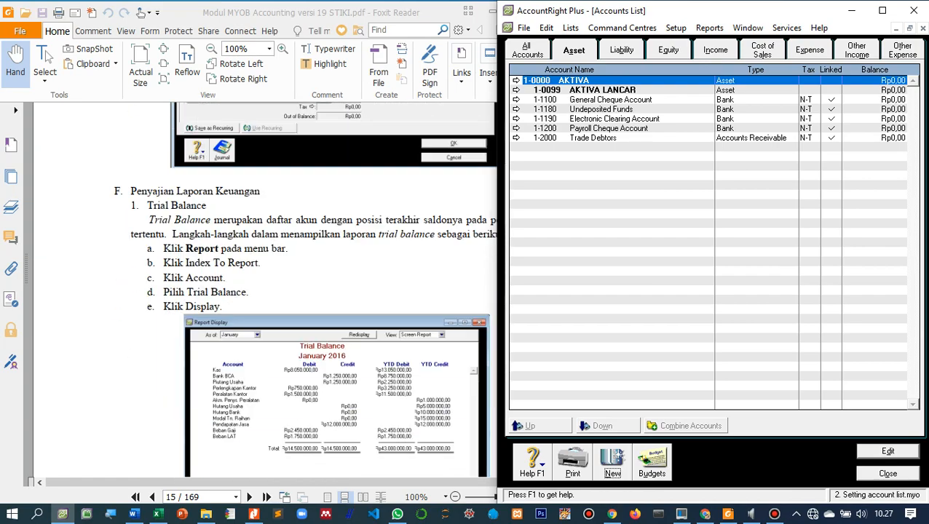
scroll(265, 291, down, 15)
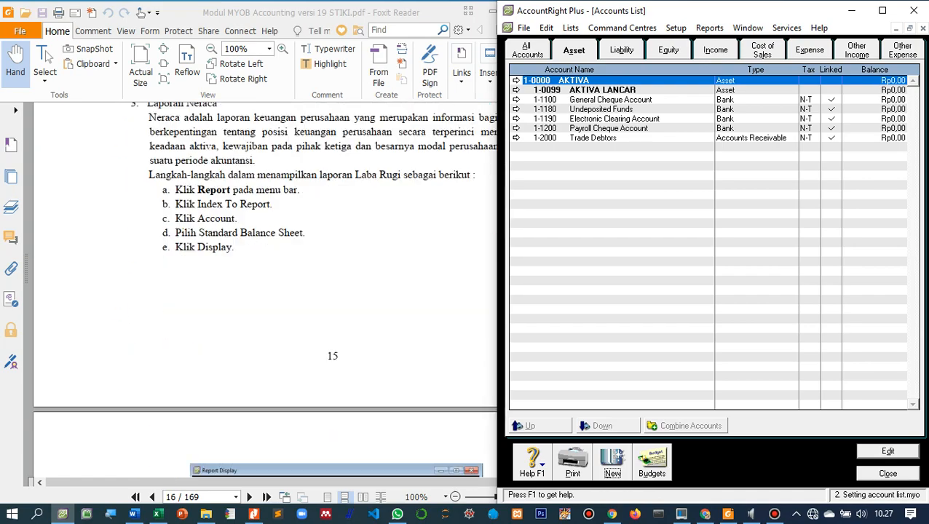
scroll(265, 291, down, 5)
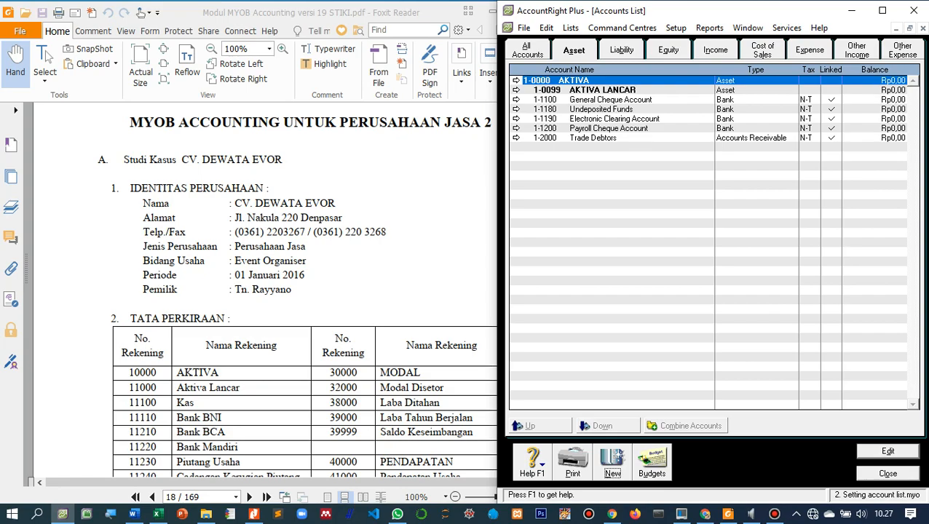
scroll(264, 291, down, 4)
scroll(265, 291, up, 12)
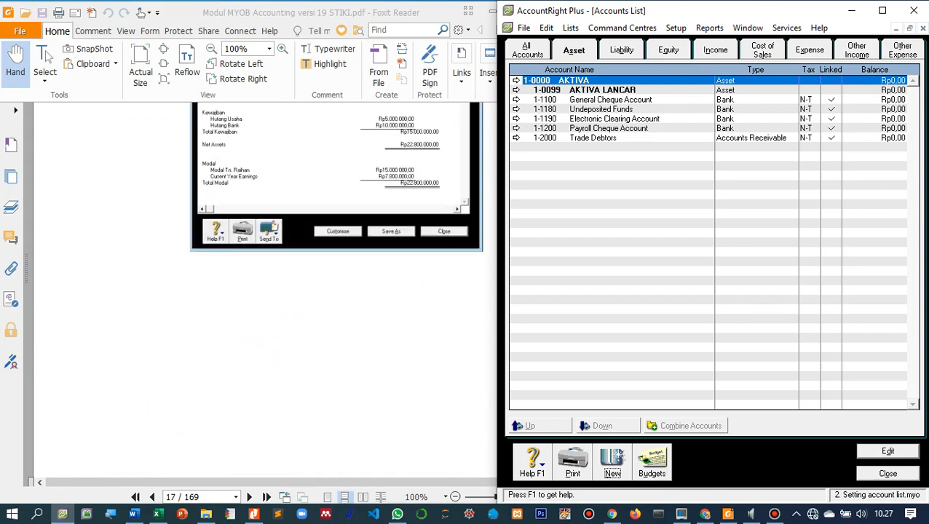
scroll(264, 291, up, 20)
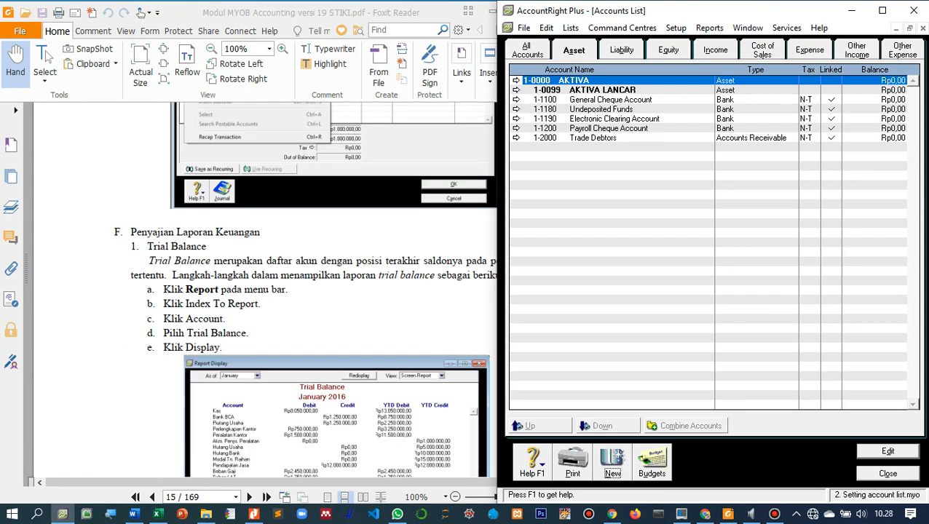
scroll(265, 292, up, 20)
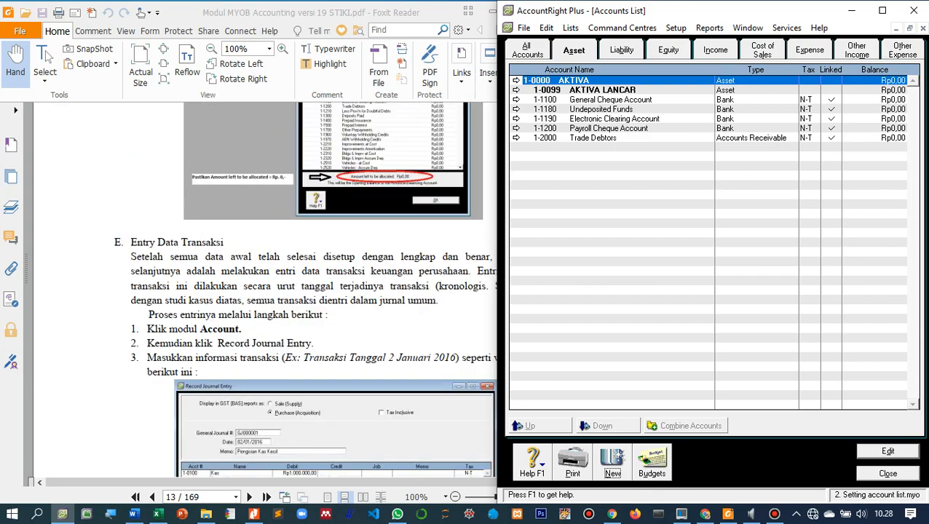
scroll(265, 291, up, 20)
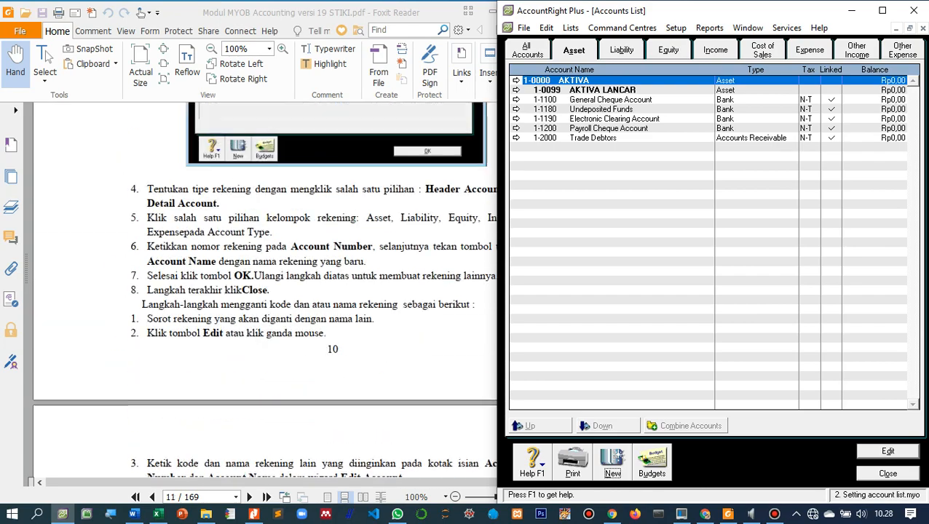
scroll(264, 292, up, 15)
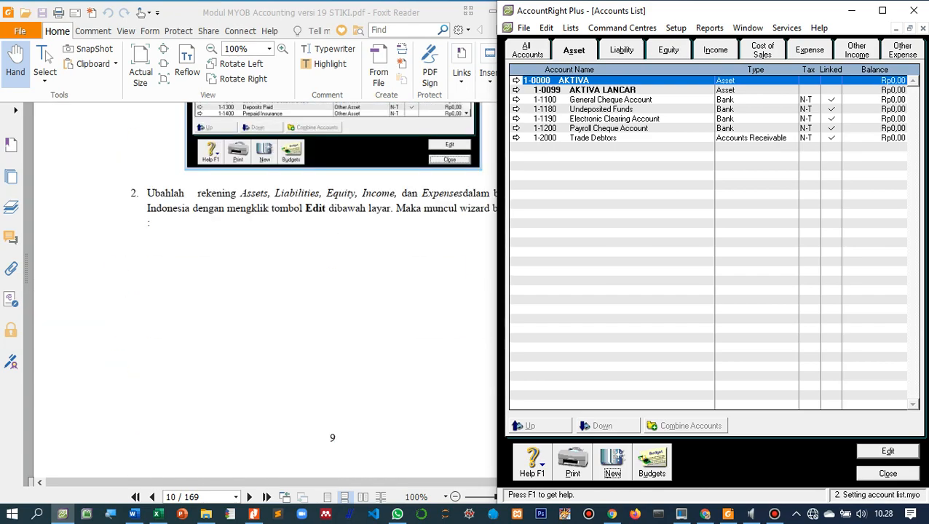
scroll(264, 291, up, 20)
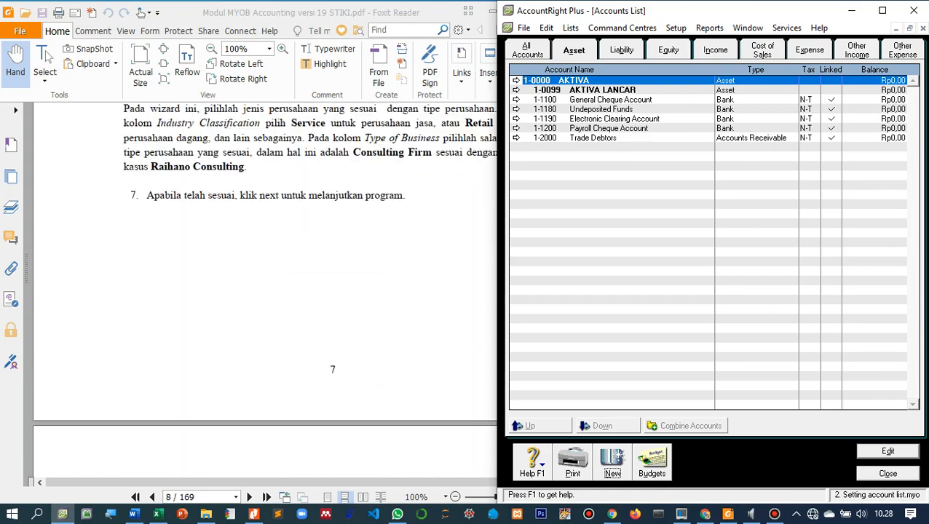
scroll(265, 291, up, 20)
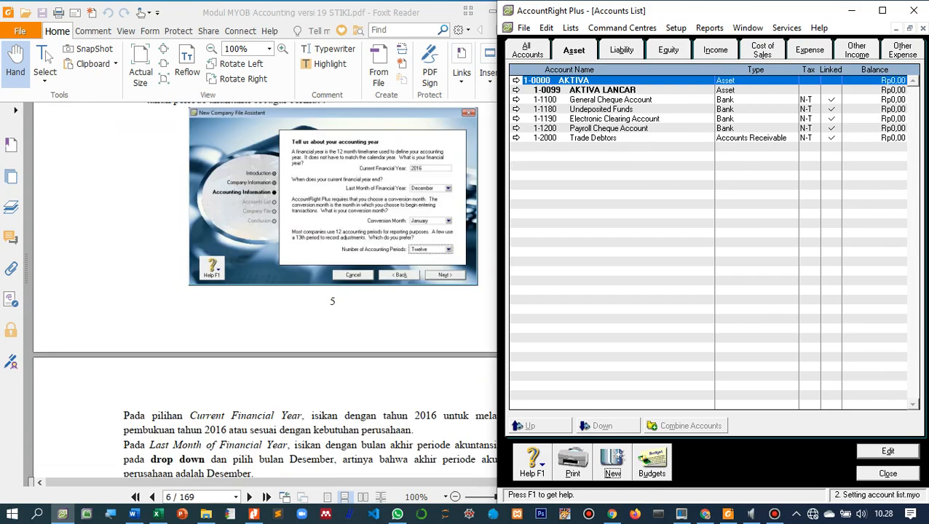
scroll(265, 292, up, 20)
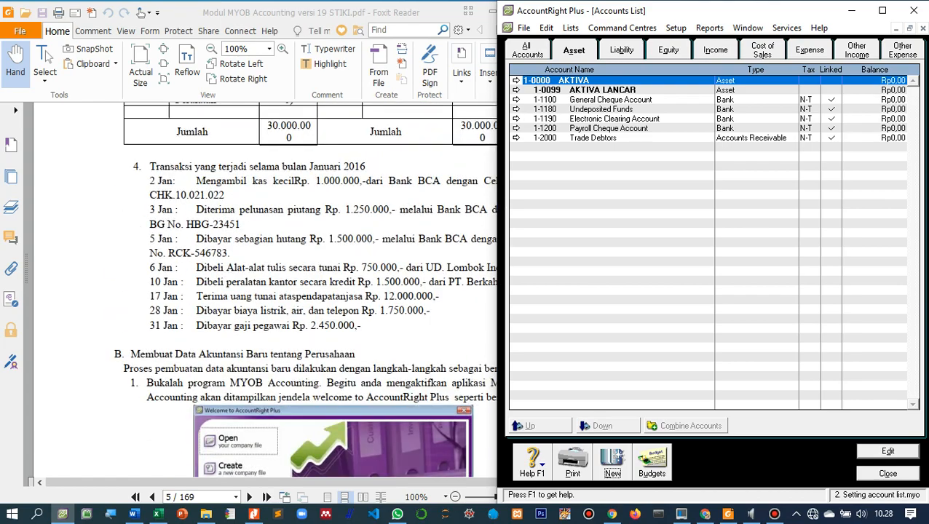
scroll(264, 291, up, 20)
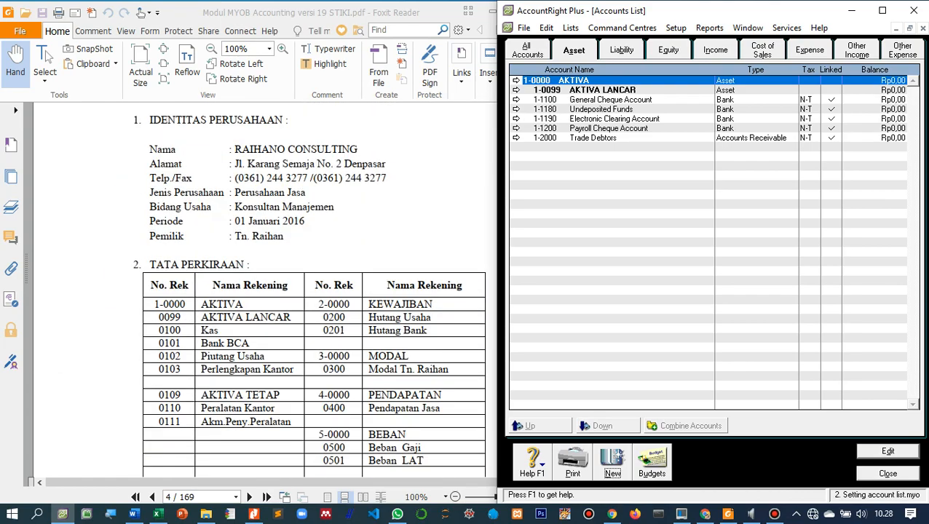
scroll(299, 296, up, 1)
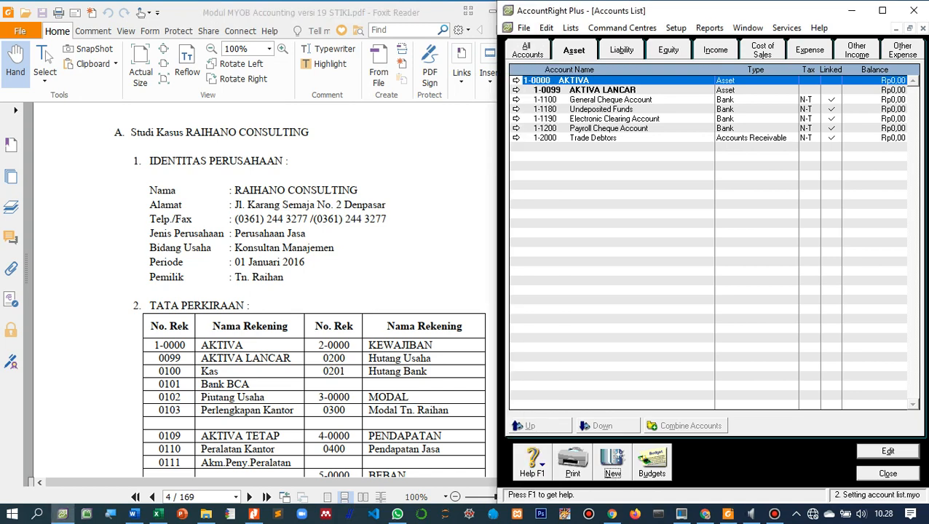
Rename the bank account 1-1100 General Cheque Account to Kas
click(611, 100)
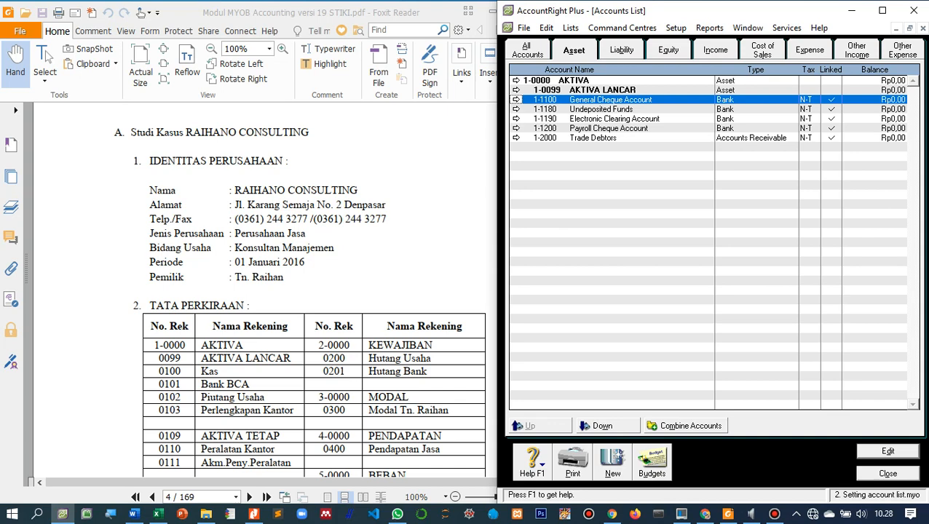
key(Return)
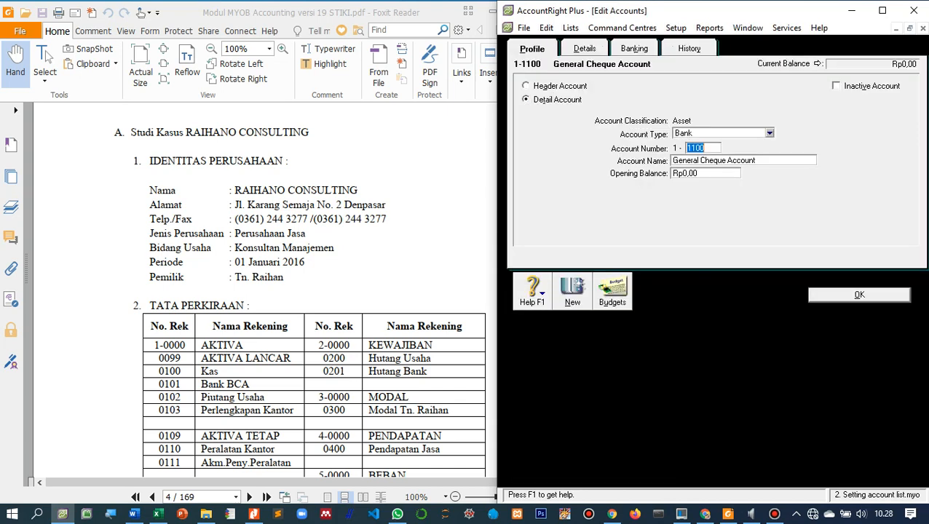
key(Tab)
text(kAS)
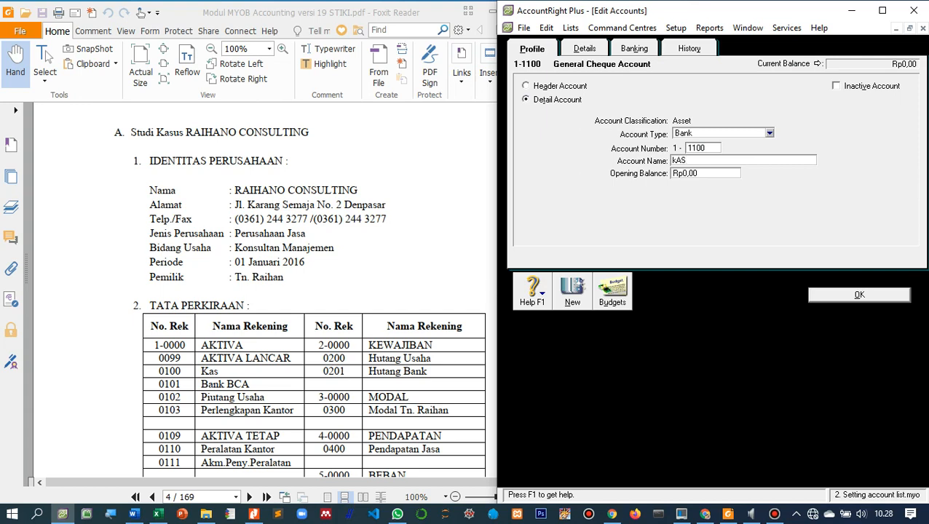
key(BackSpace)
key(BackSpace)
key(BackSpace)
text(Kas)
key(Return)
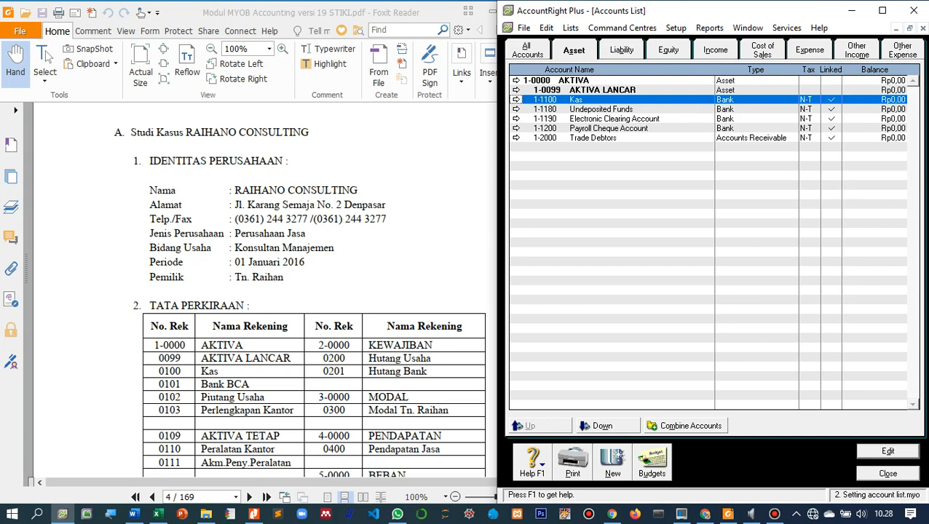
Change the Kas account's number to 1-0100
key(Return)
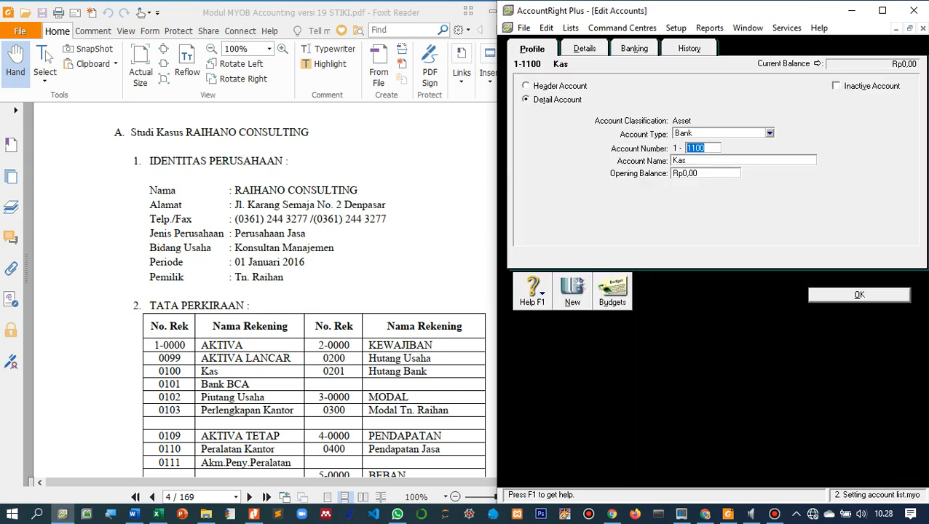
text(0100)
key(Return)
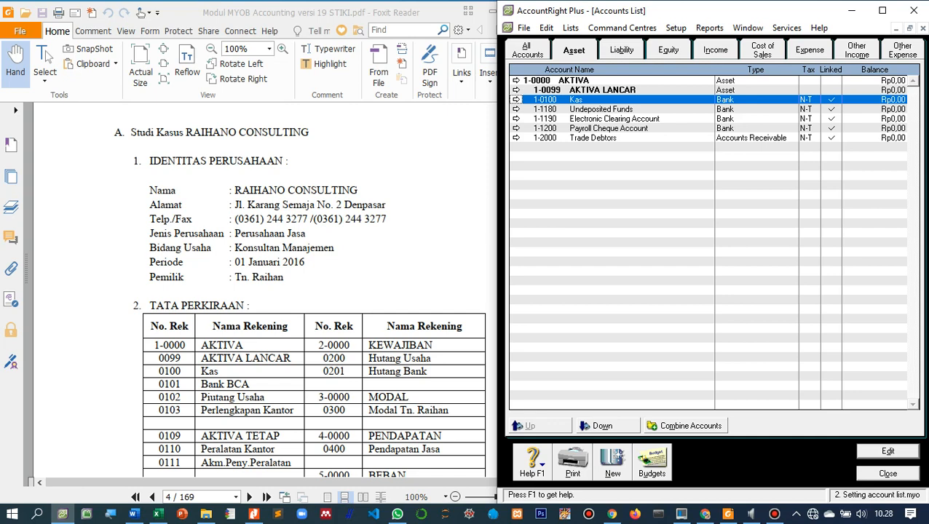
Create a new detail account of type Bank under assets, numbered 1-0101 and named Bank BCA
key(ctrl+n)
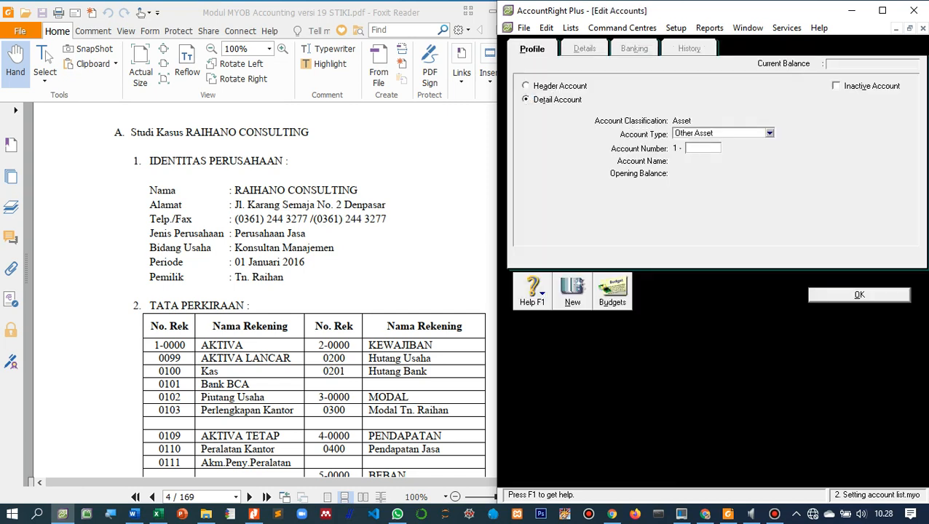
click(770, 133)
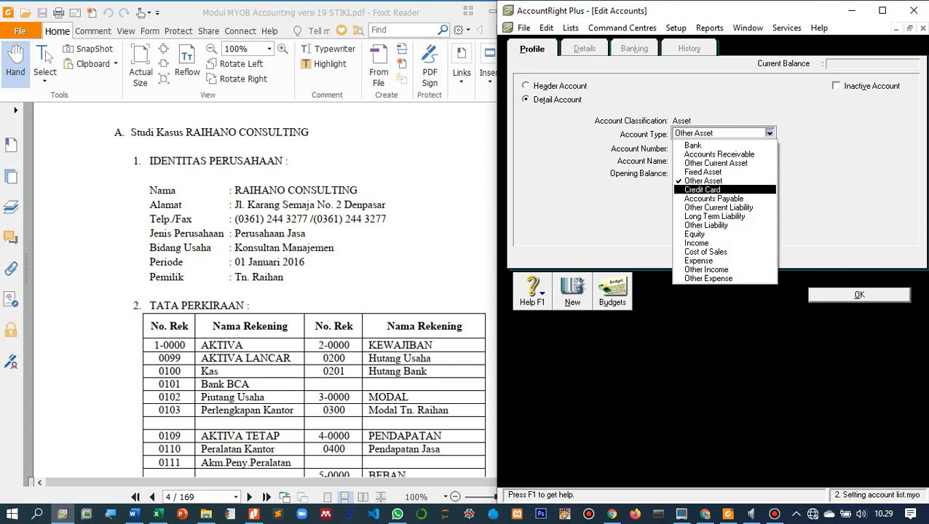
key(Up)
key(Return)
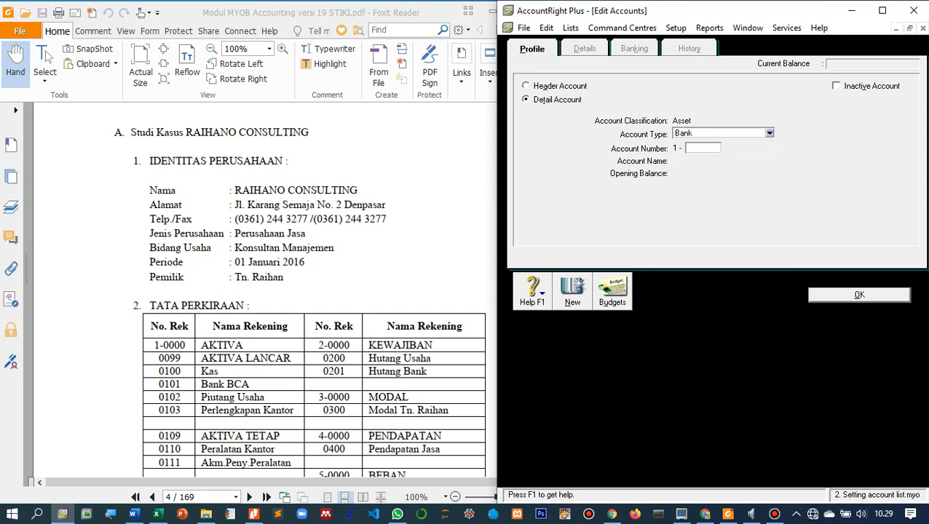
text(0101)
key(Tab)
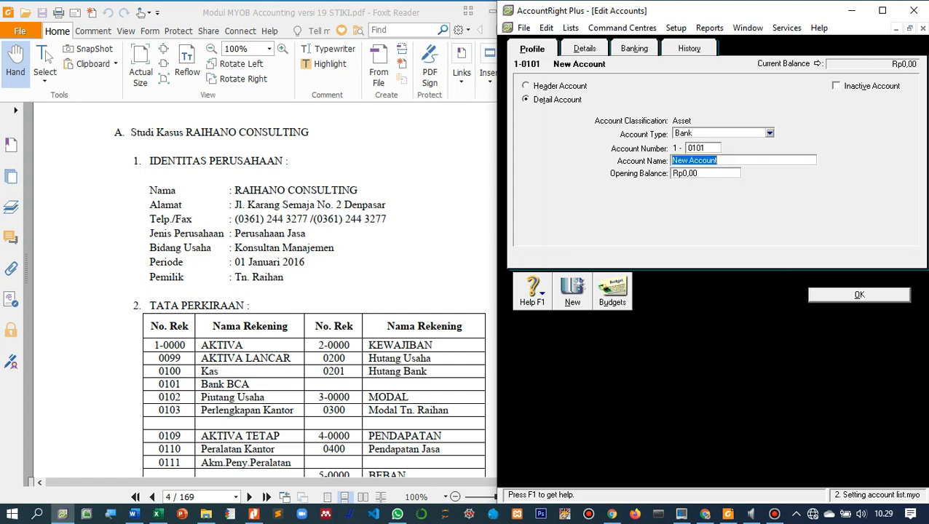
text(Bank BCA)
key(Return)
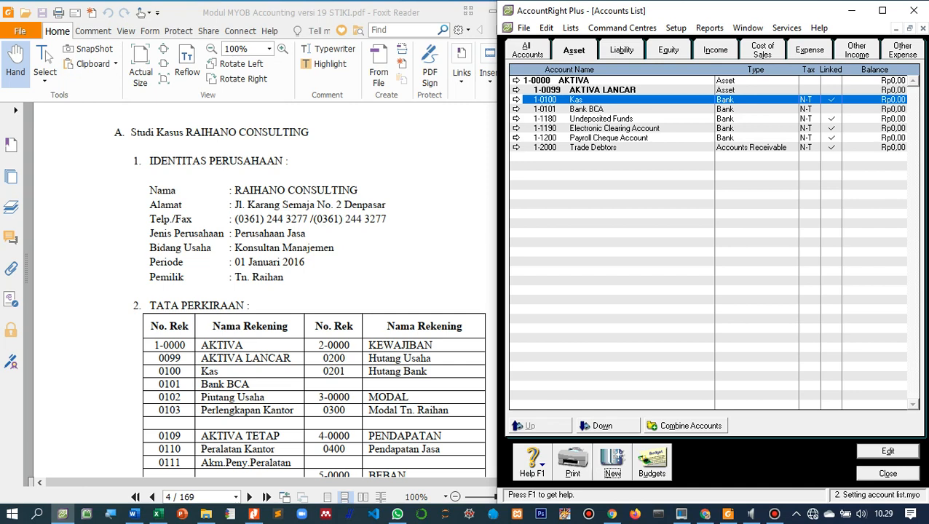
Rename the asset account 1-1180 Undeposited Funds to Kas yang belum disetorkan
double_click(602, 119)
key(Tab)
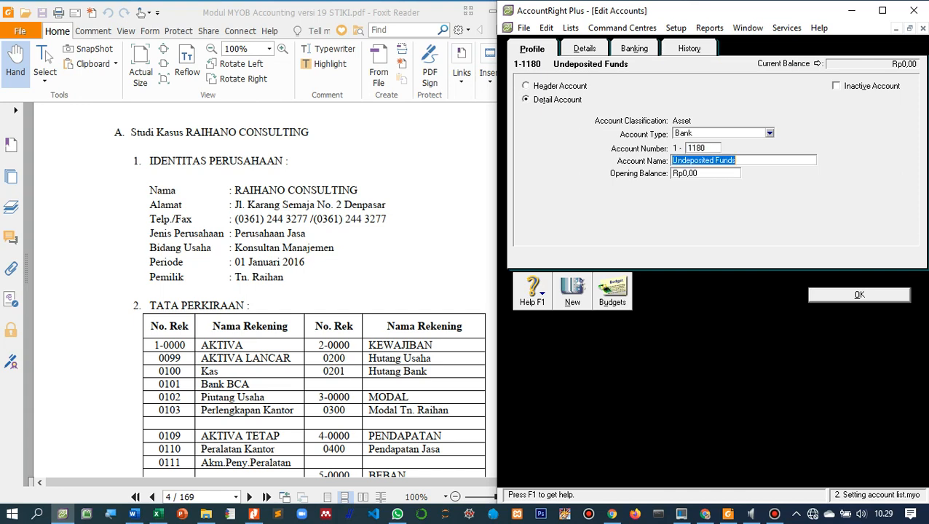
text(Kas ya)
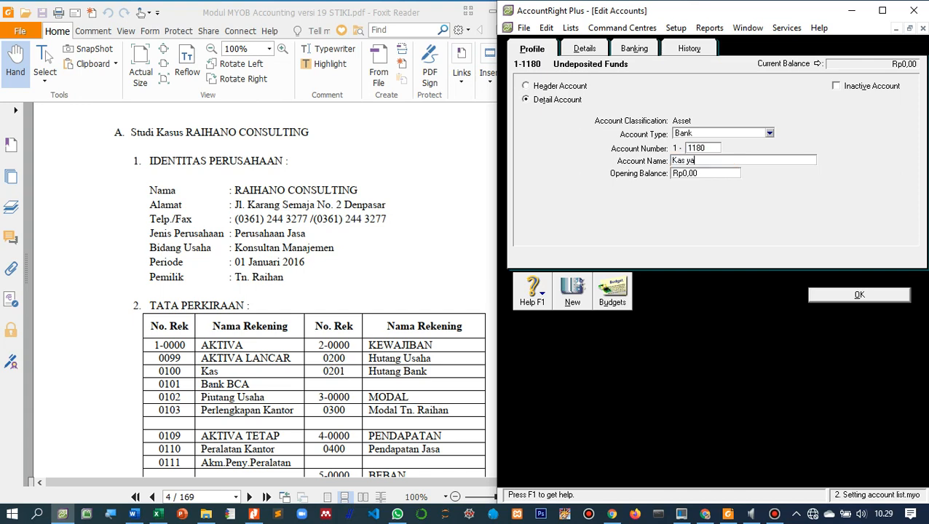
text(ng belum disetorkan)
key(Return)
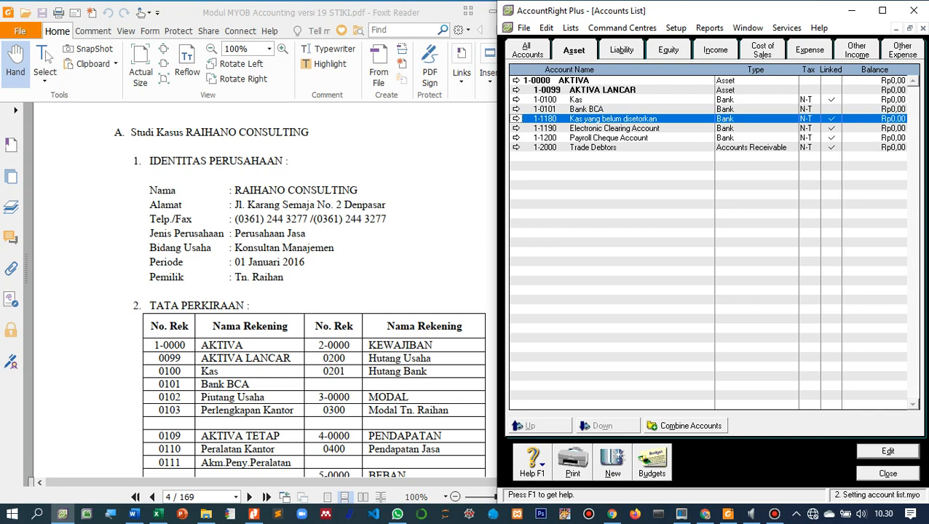
Rename the asset account 1-1190 Electronic Clearing Account to Kas Kliring
key(Down)
key(Return)
key(Return)
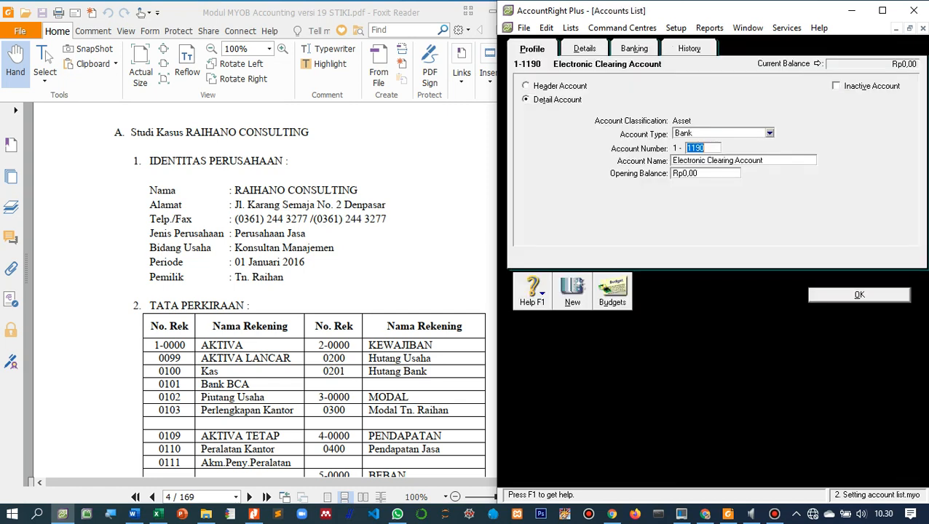
key(Return)
key(Tab)
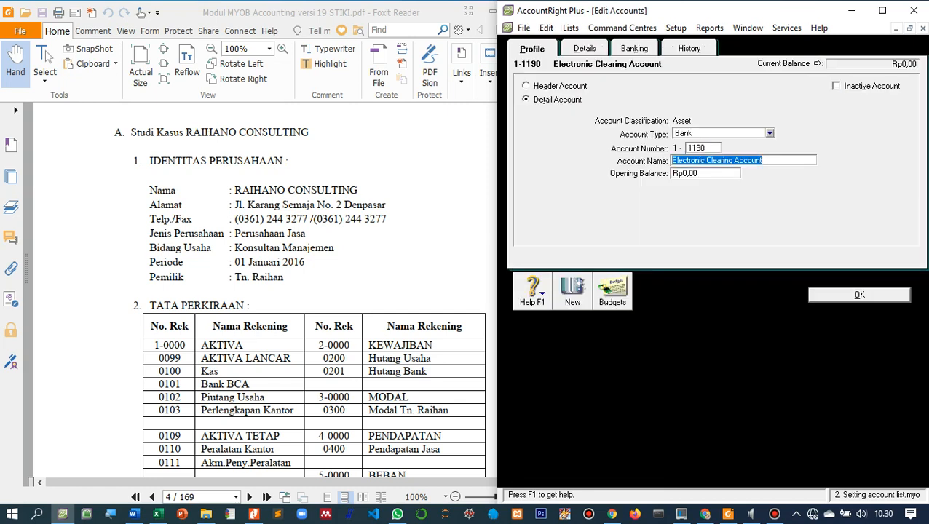
text(Kas Kl)
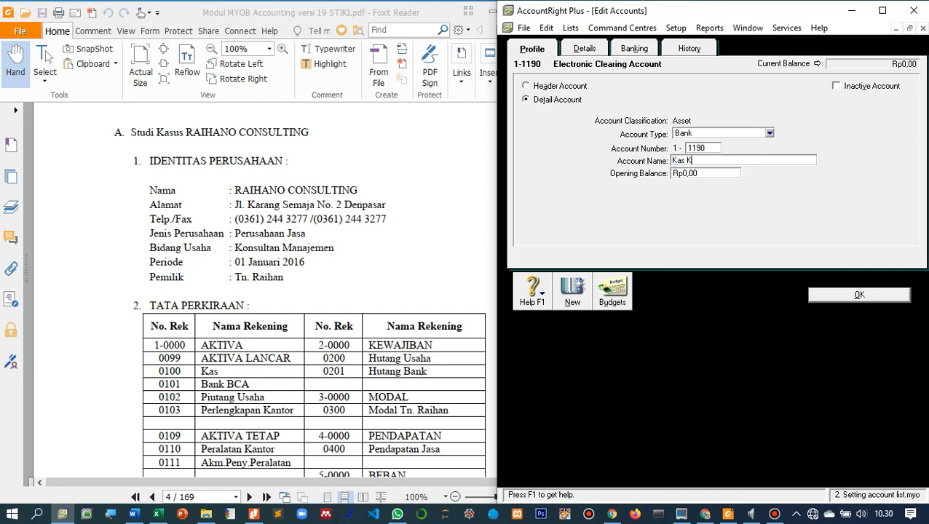
text(iring)
key(Return)
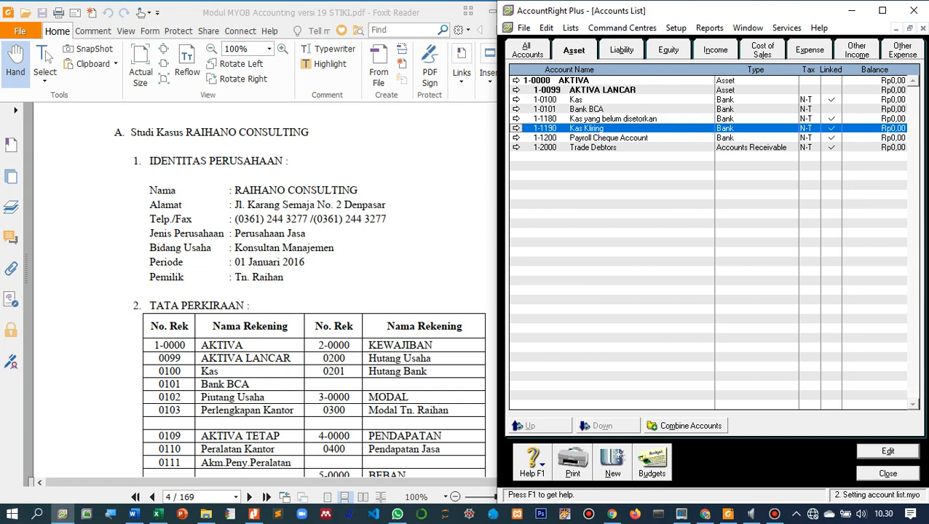
Rename the asset account 1-1200 Payroll Cheque Account to Kas Pengeluaran Gaji
click(609, 138)
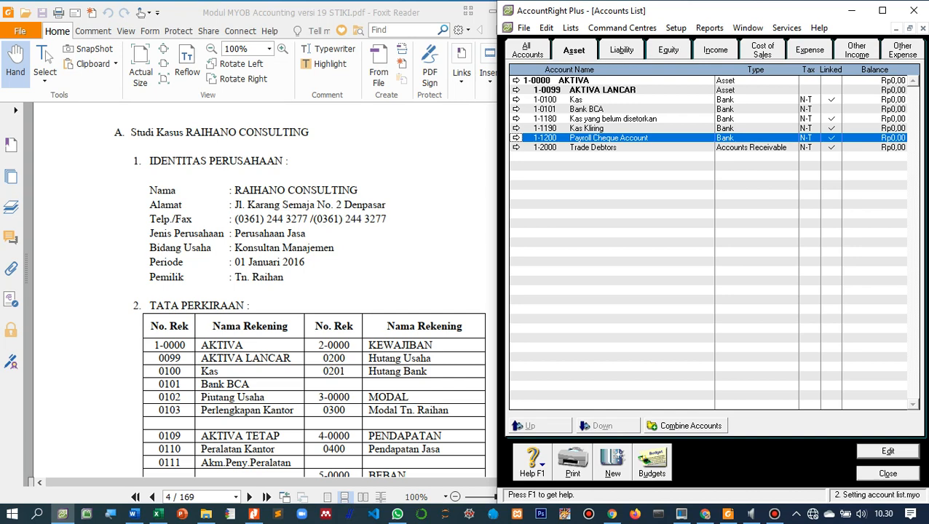
key(Return)
key(Tab)
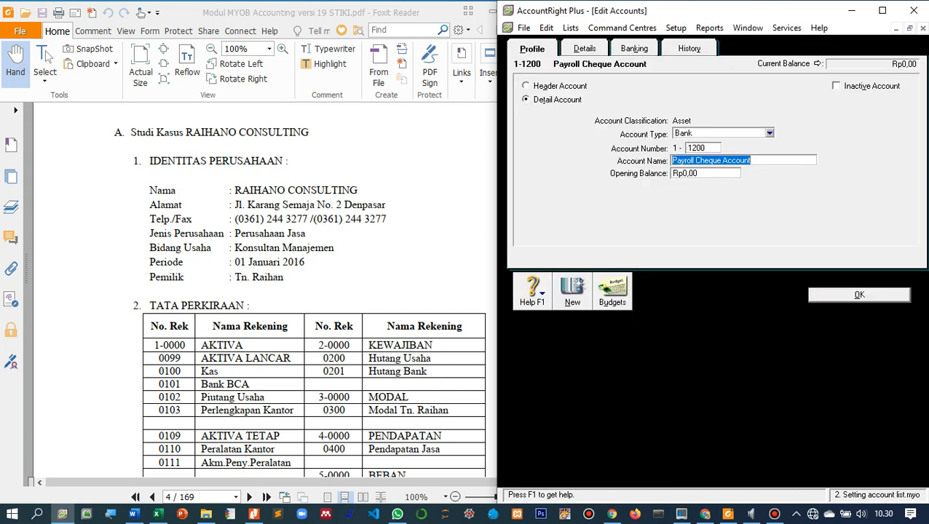
text(Kas Pen)
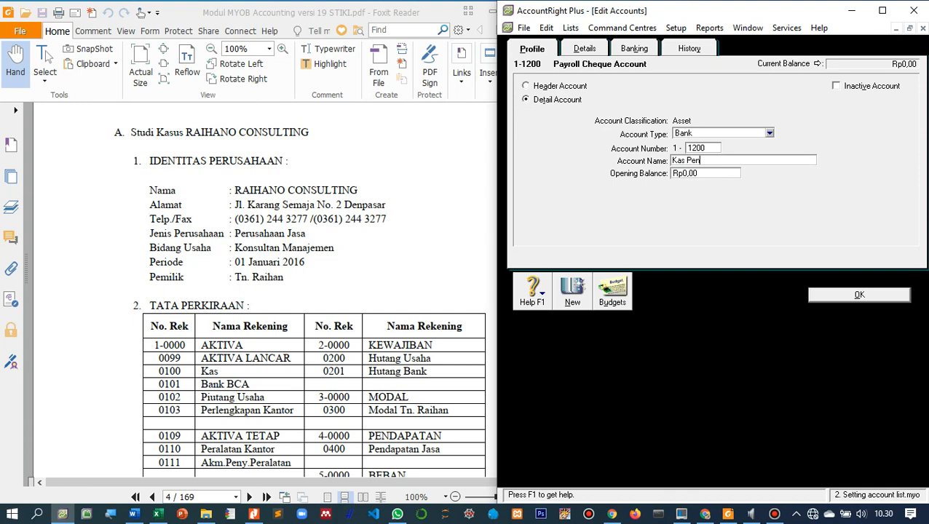
text(geluaran Gaji)
key(Return)
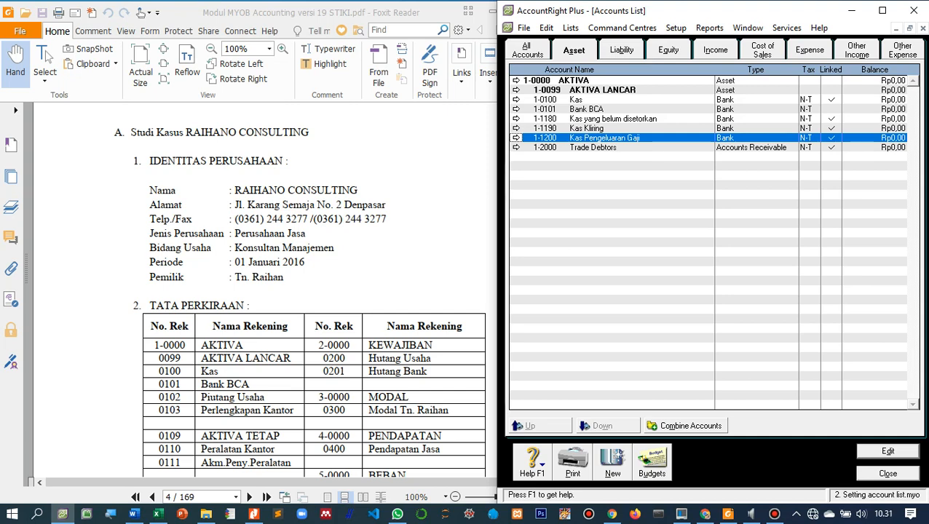
Change the Trade Debtors account's number to 1-0102 and its name to Piutang Usaha
click(594, 147)
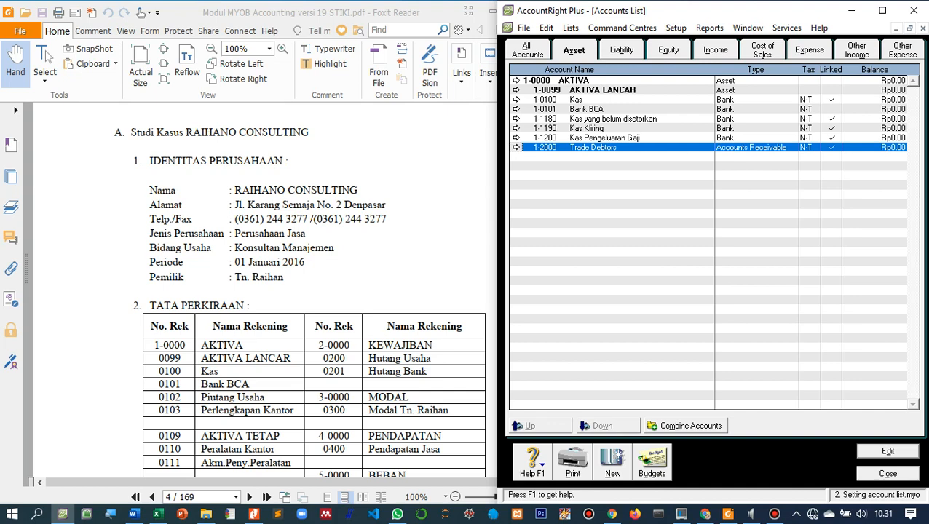
click(517, 148)
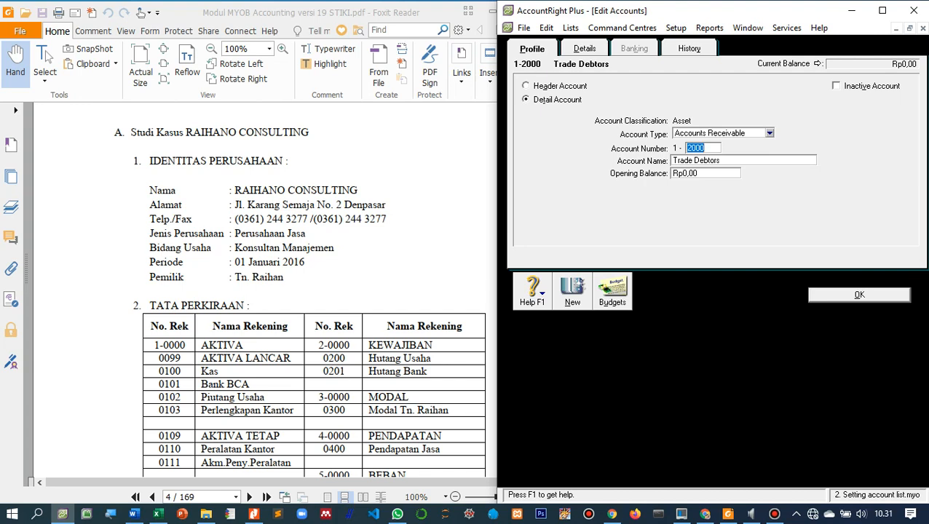
text(0102)
key(Tab)
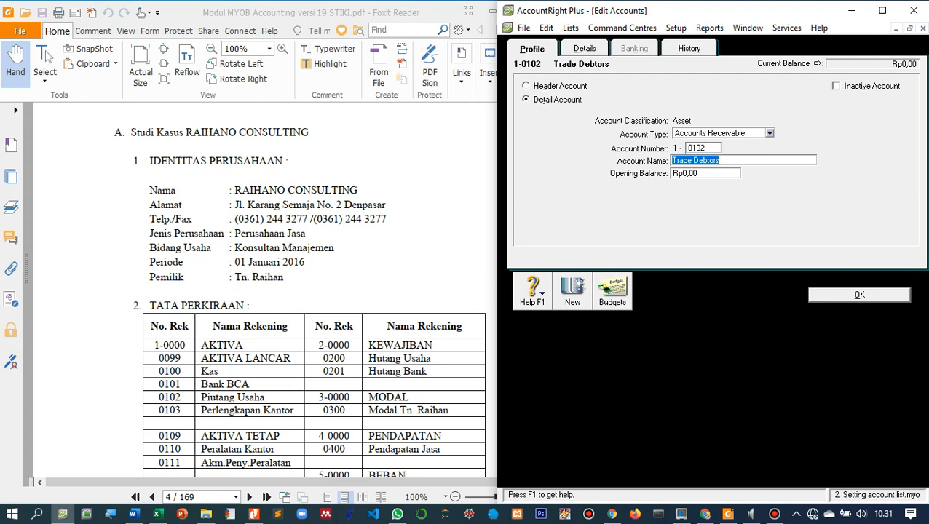
text(Piutang Usaha)
key(Return)
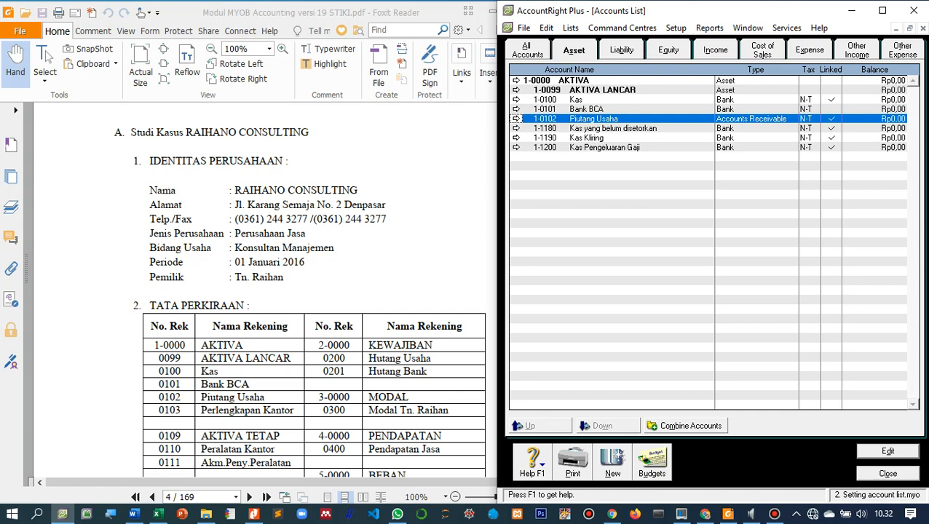
Create a new header account under assets, numbered 1-0109 and named AKTIVA TETAP
click(612, 128)
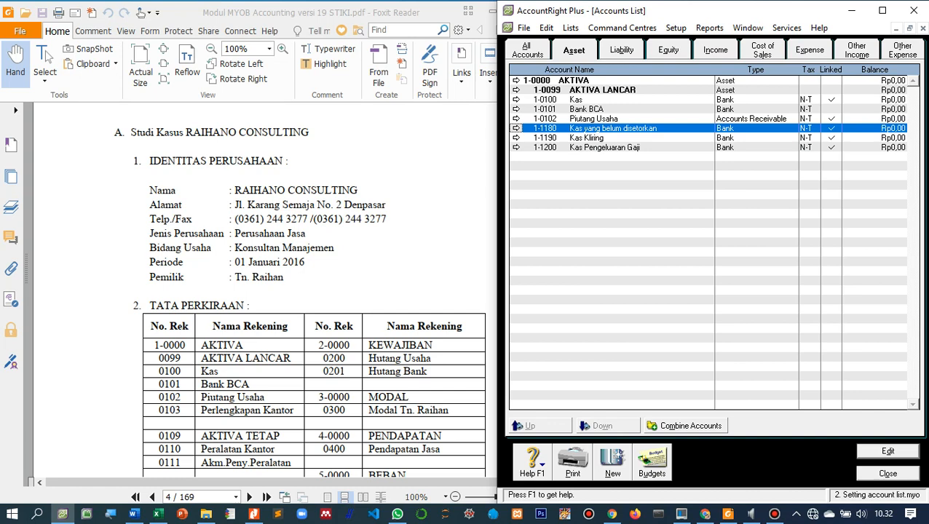
scroll(299, 295, down, 1)
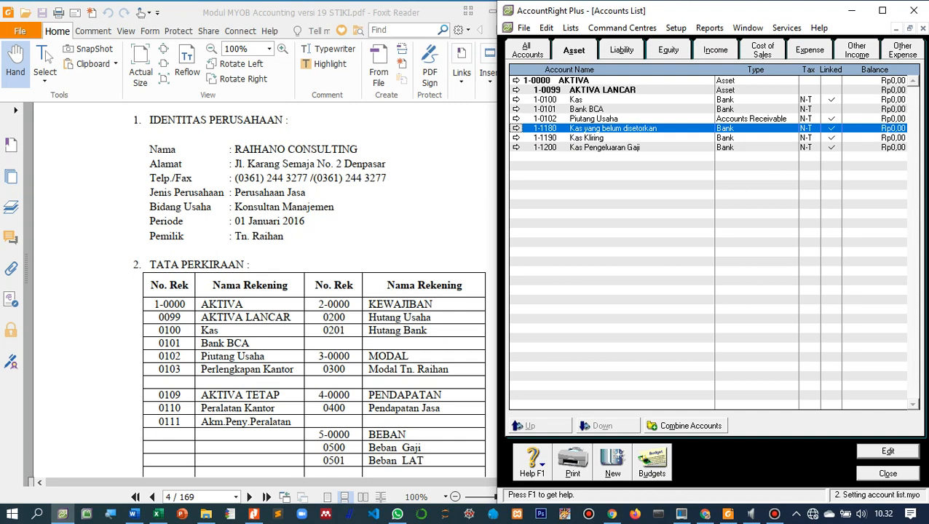
click(612, 464)
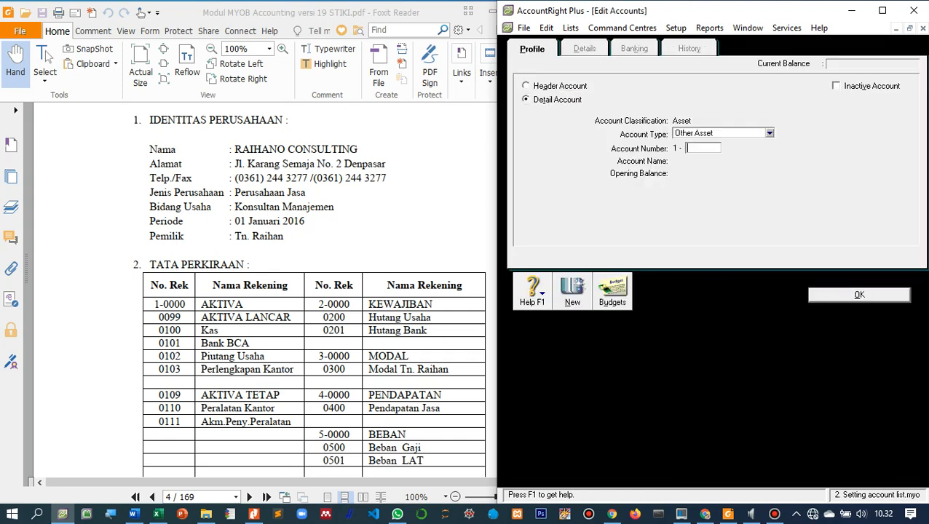
click(558, 86)
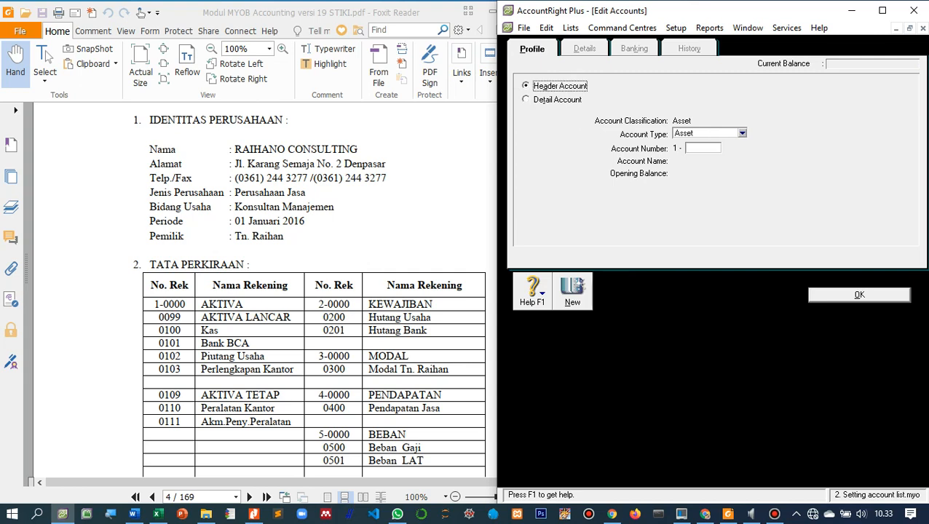
click(702, 149)
text(0109)
key(Tab)
text(A)
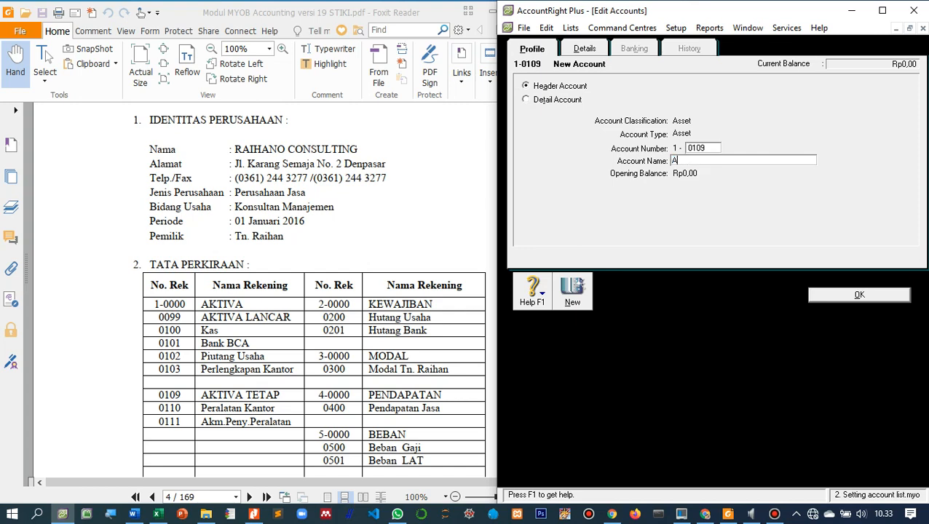
text(KTIVA TETAP)
key(Return)
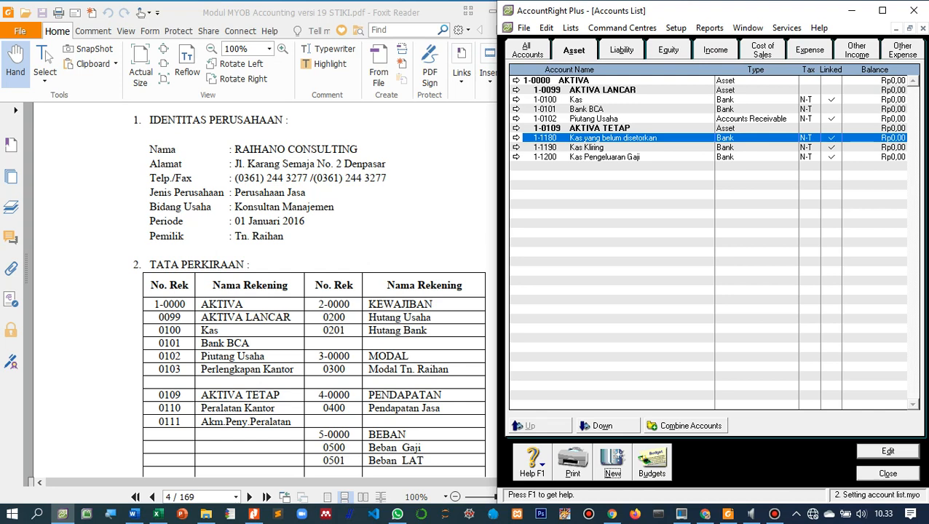
Change the number of the Kas yang belum disetorkan account to 1-0103
click(516, 137)
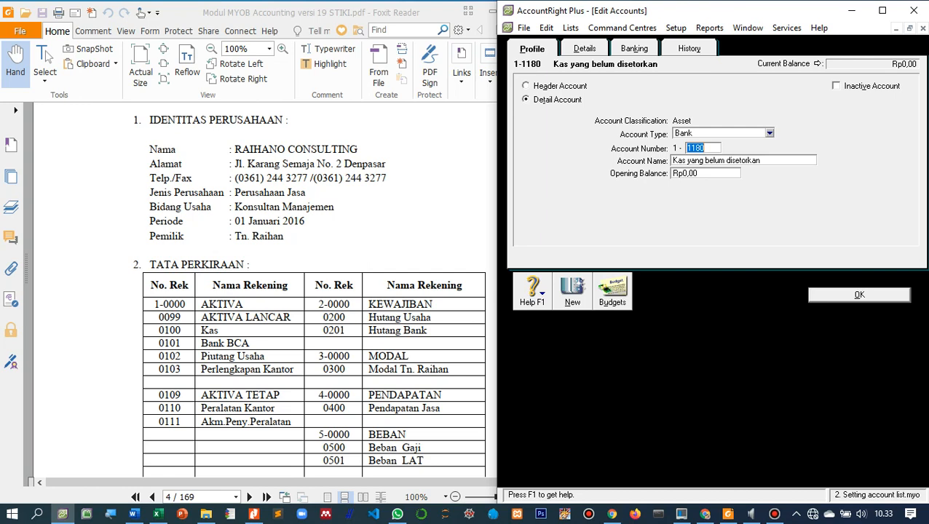
text(0103)
key(Tab)
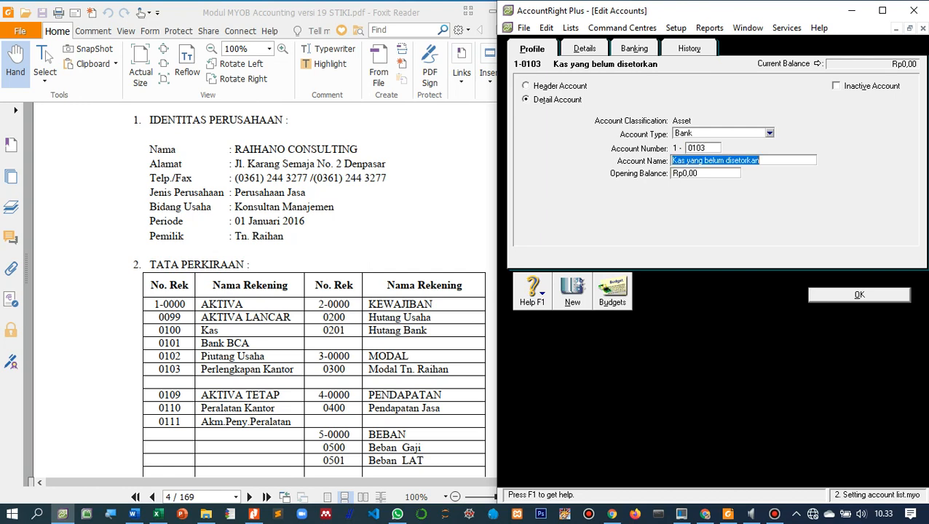
key(Return)
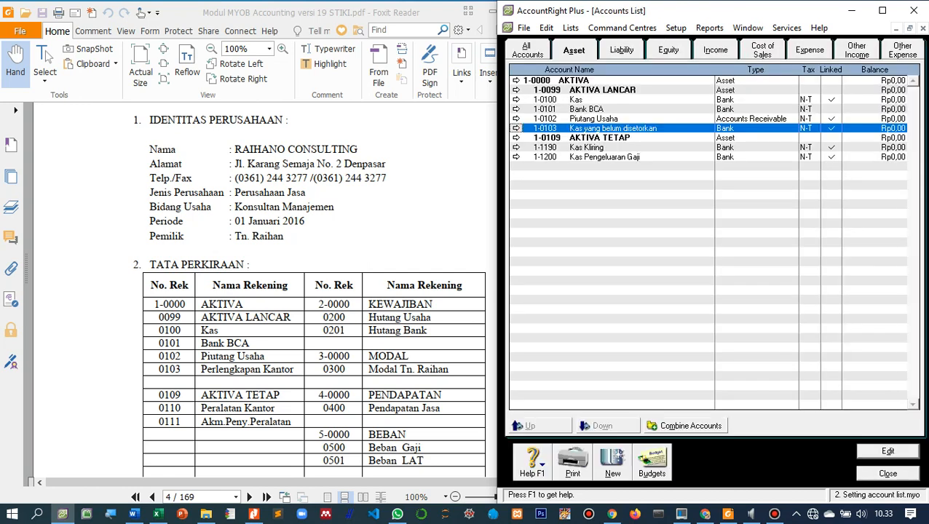
Change the Kas Kliring account's number to 1-0104
click(587, 148)
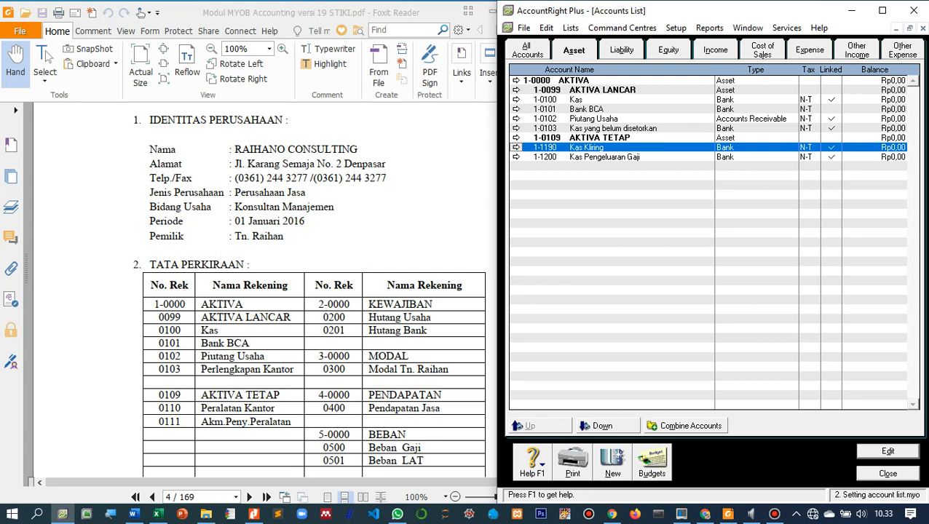
key(Return)
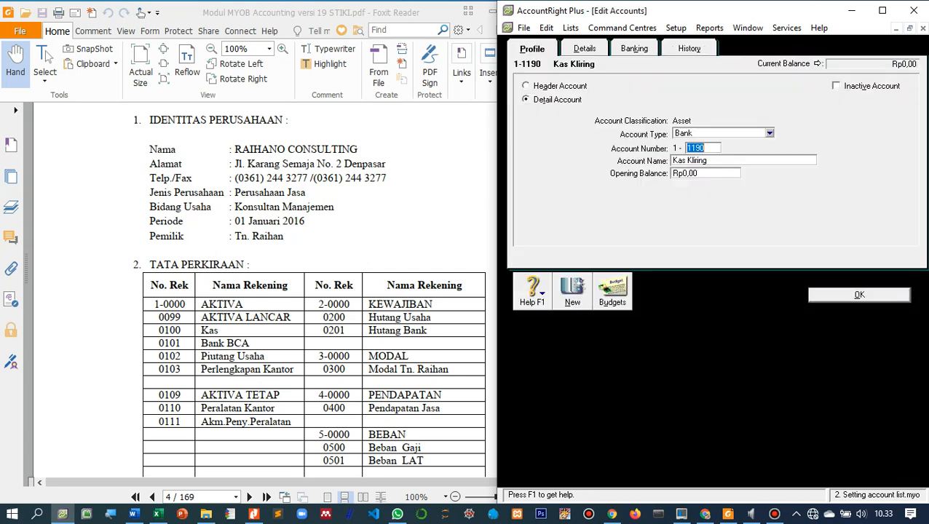
text(0104)
key(Return)
key(Return)
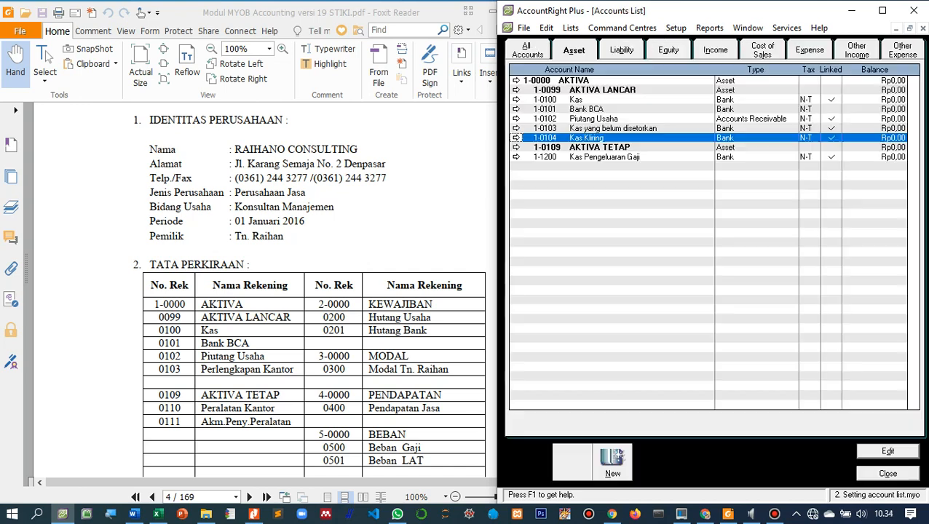
Change the Kas Pengeluaran Gaji account's number to 1-0105
click(605, 158)
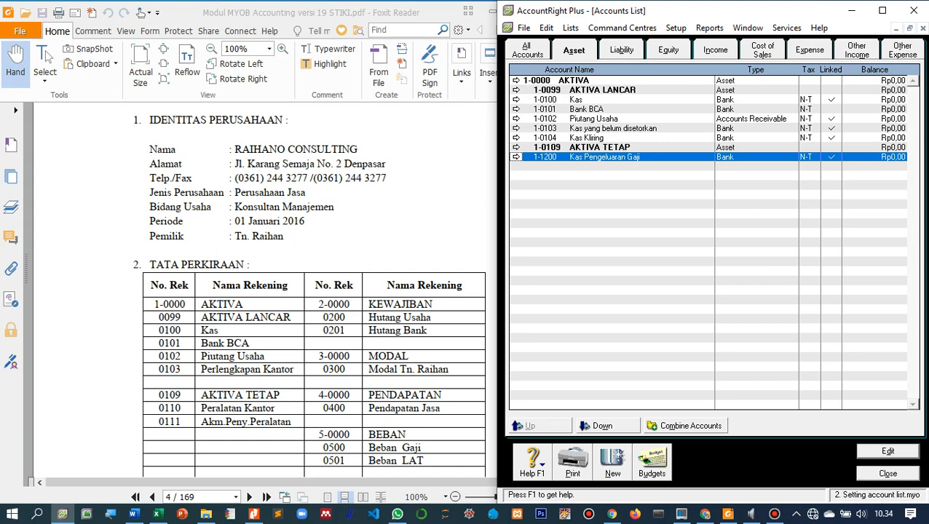
key(Return)
text(0105)
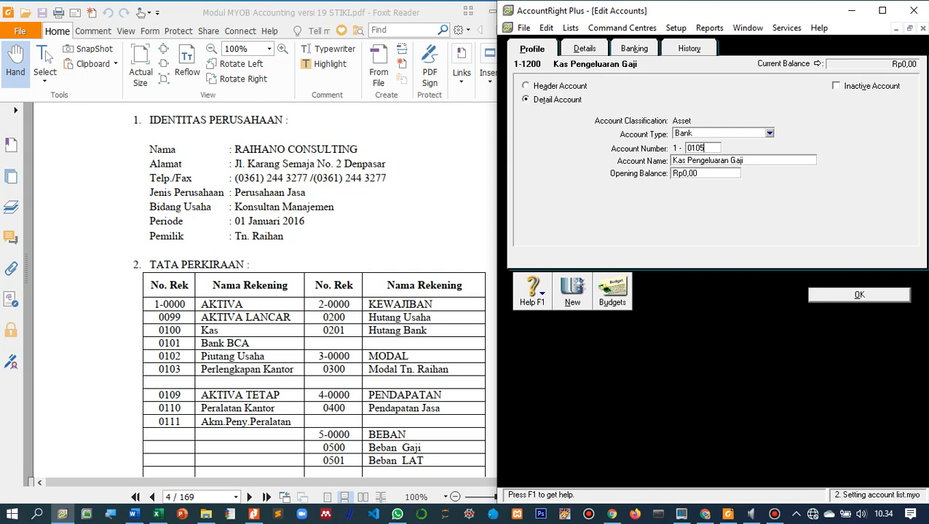
key(Return)
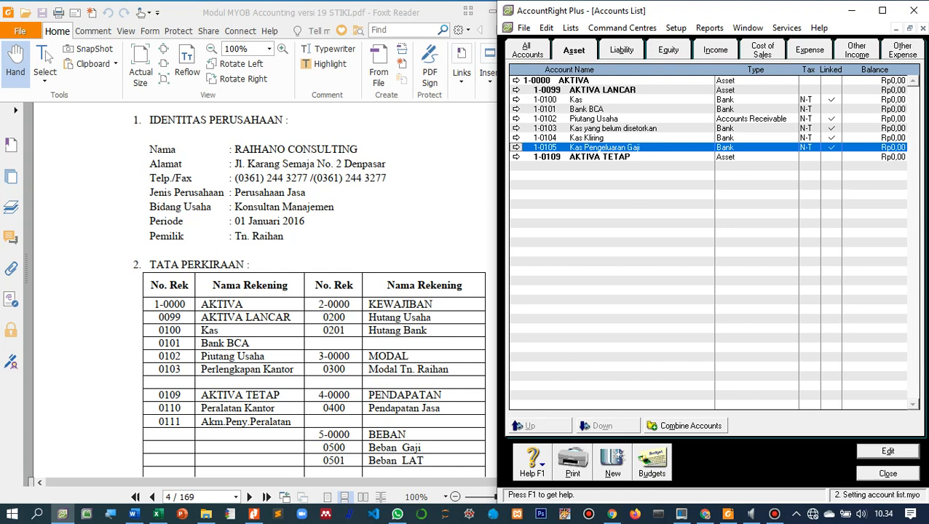
click(593, 100)
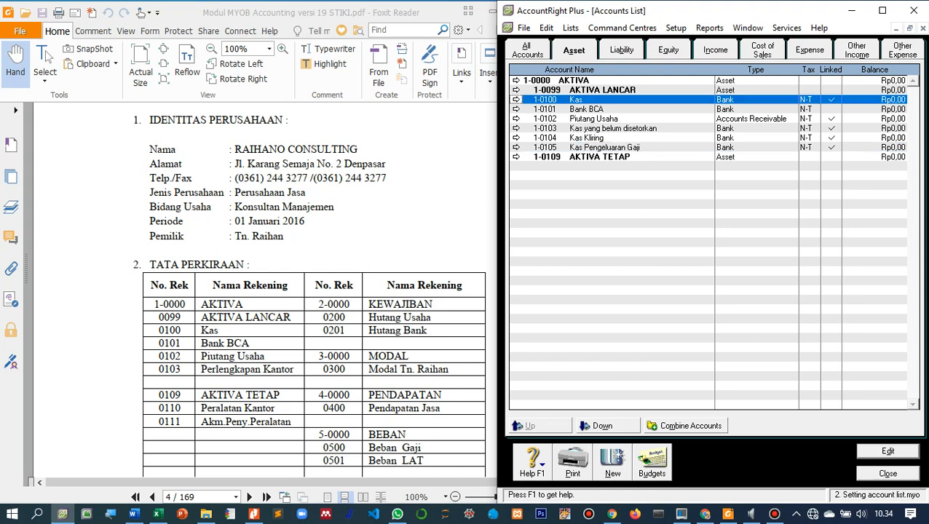
click(593, 110)
click(594, 119)
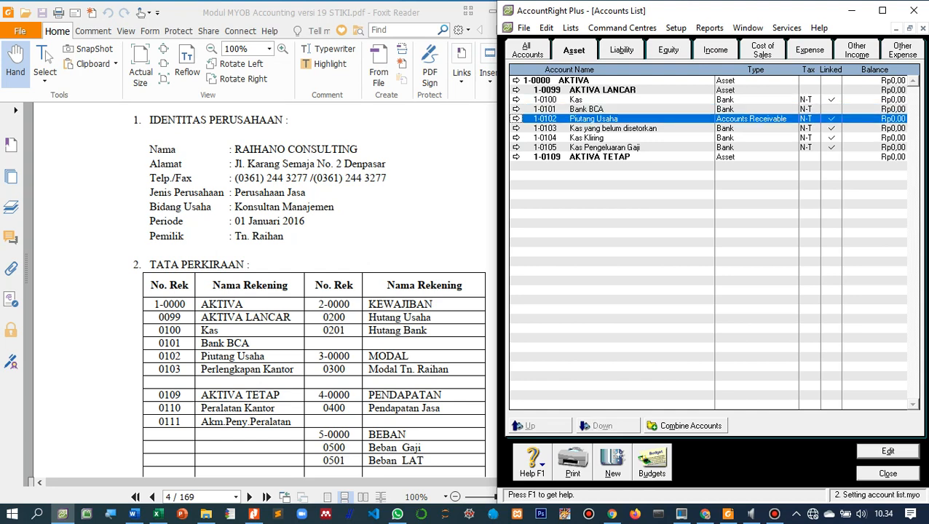
click(594, 128)
click(594, 137)
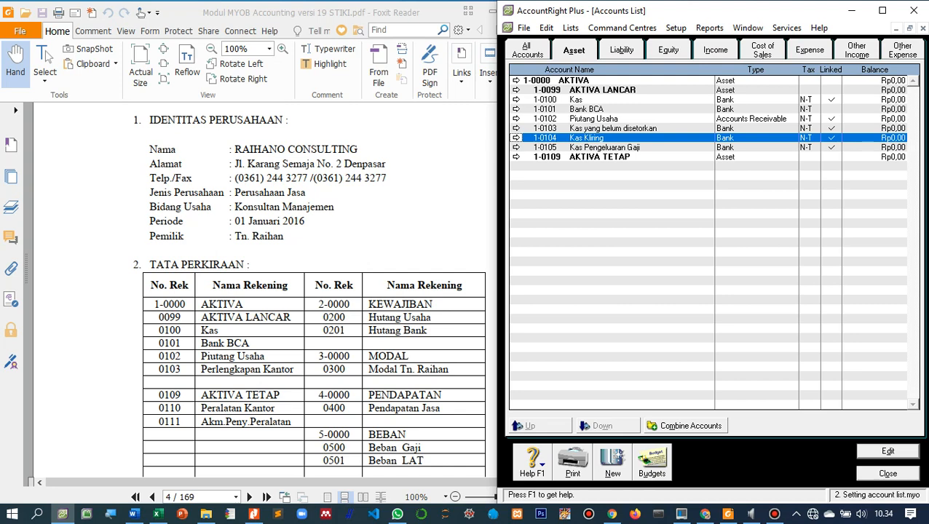
click(602, 89)
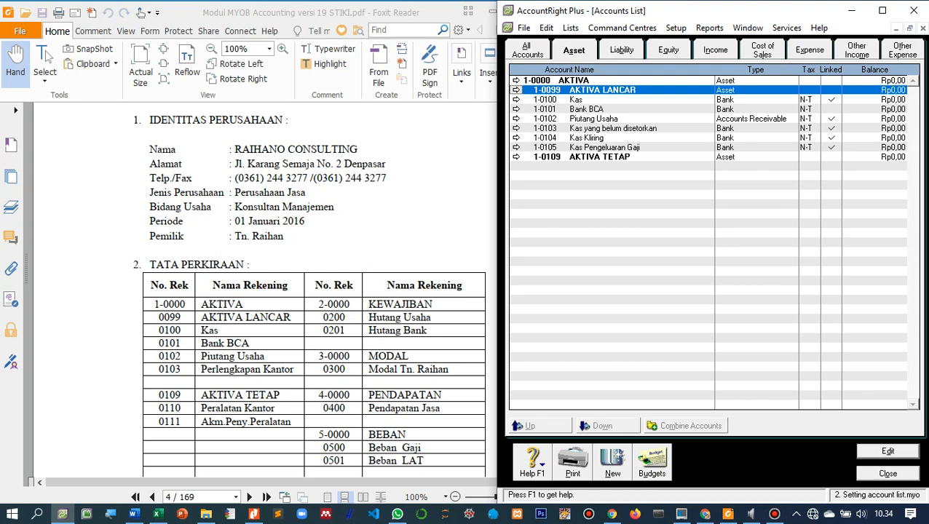
click(602, 99)
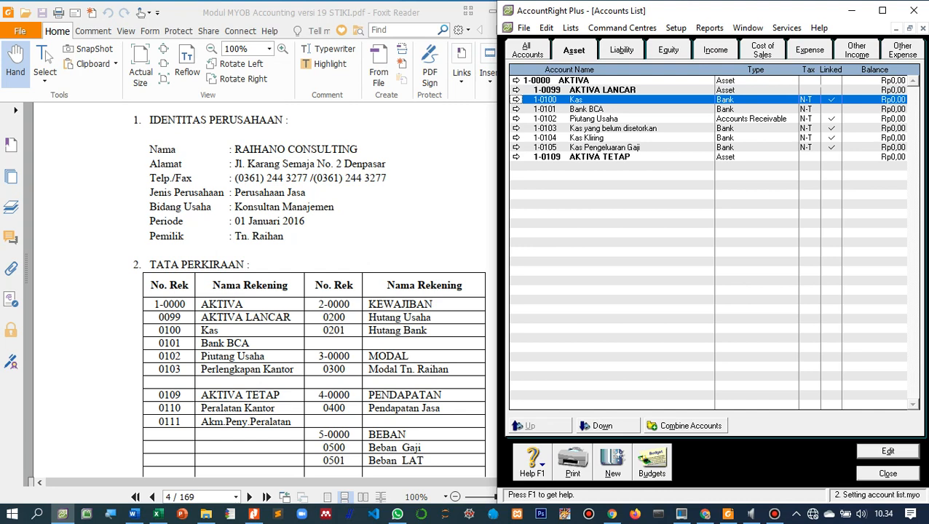
Move the six detail accounts from 1-0100 Kas to 1-0105 Kas Pengeluaran Gaji down one level under the AKTIVA LANCAR header
click(601, 426)
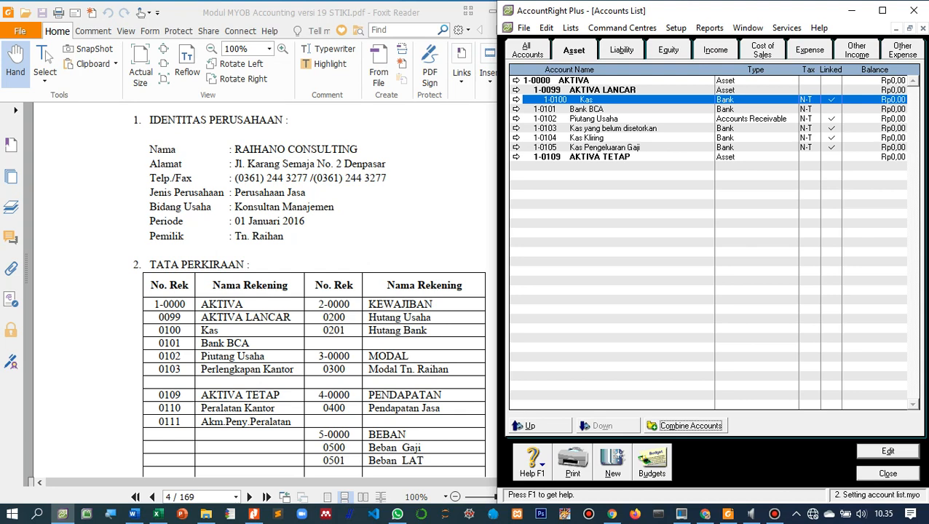
click(587, 109)
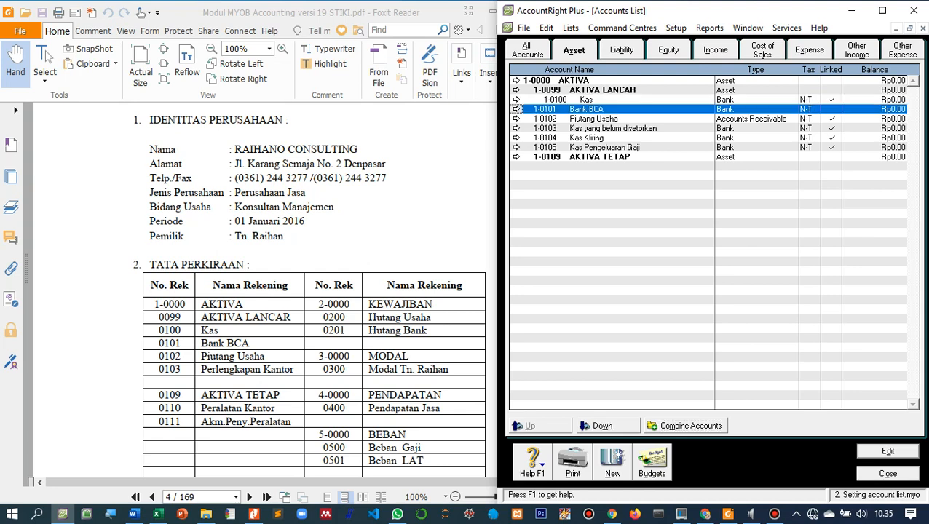
click(602, 426)
click(594, 119)
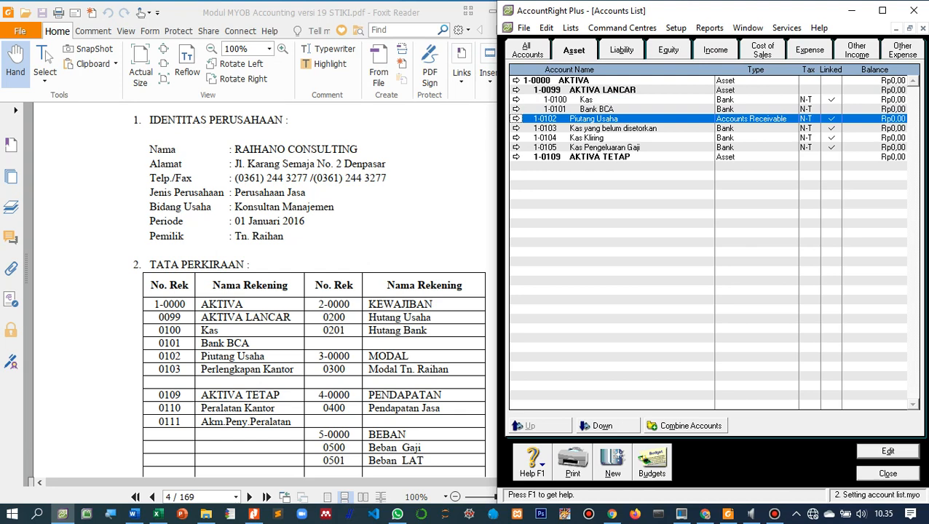
click(602, 426)
click(602, 128)
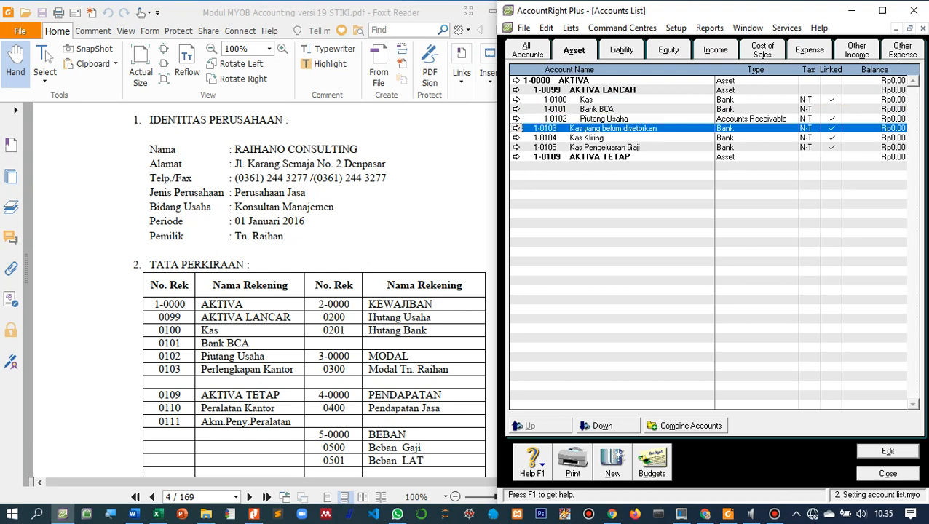
click(602, 426)
click(602, 138)
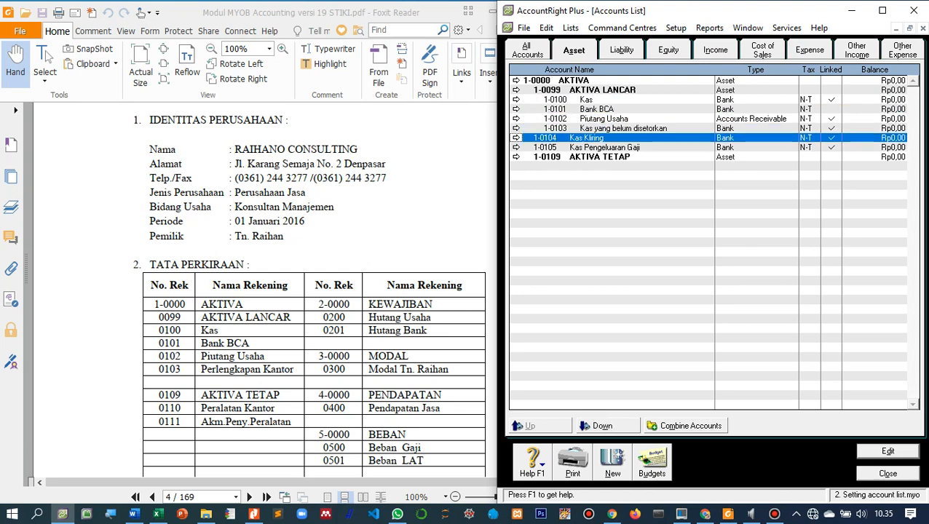
click(601, 426)
click(603, 147)
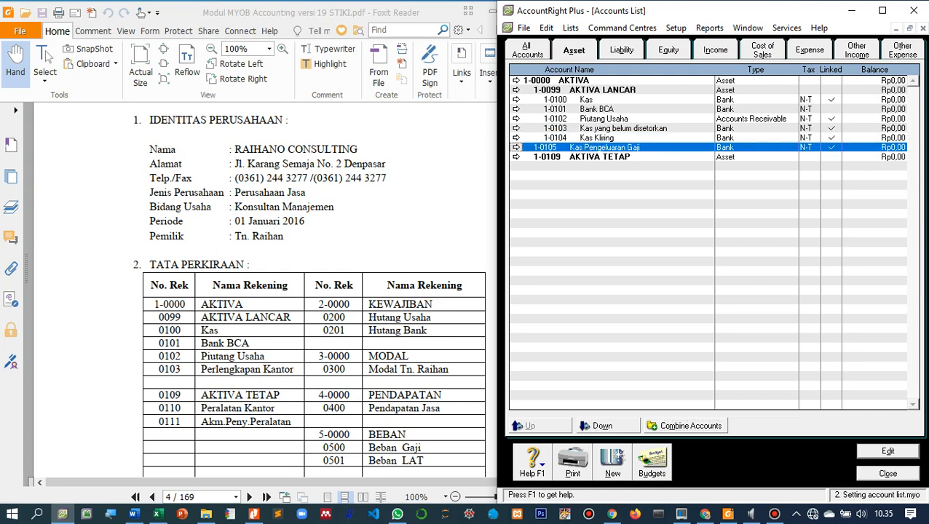
click(602, 426)
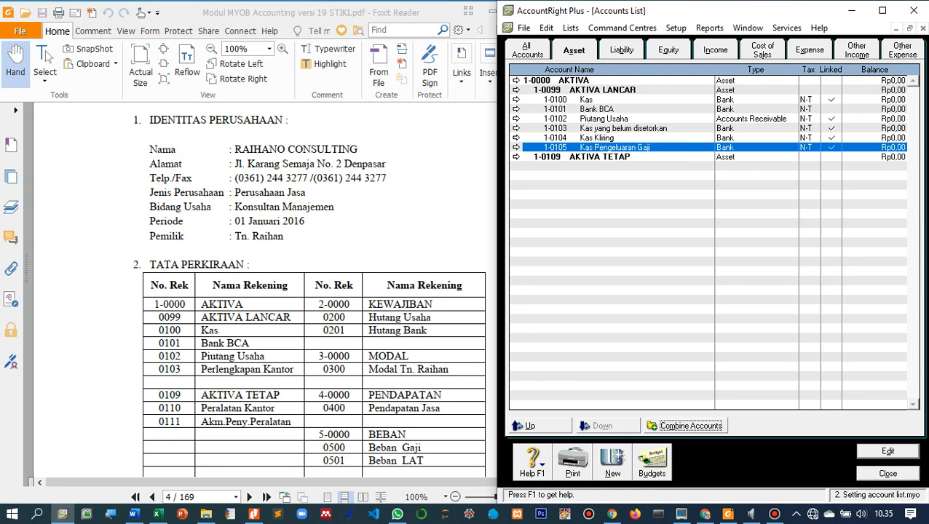
Start a new detail account in the asset section and set its account type to Fixed Asset
click(600, 157)
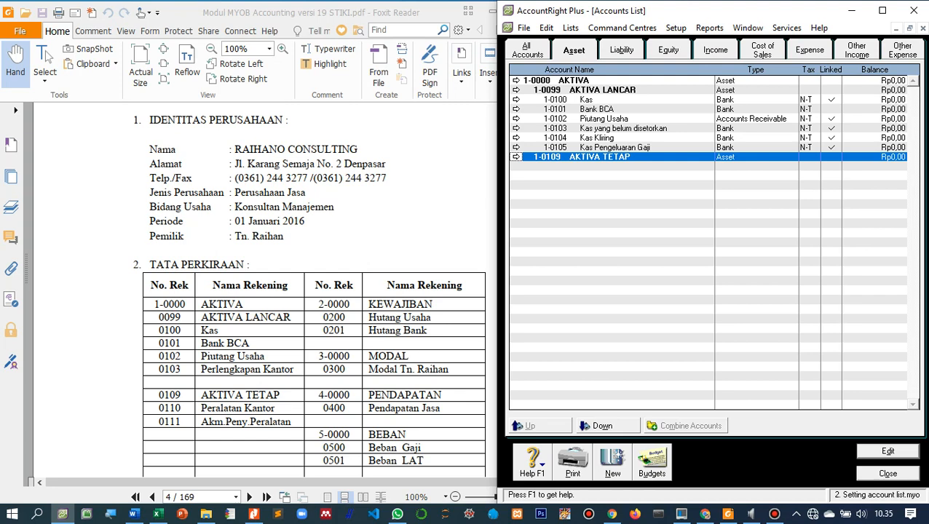
click(613, 463)
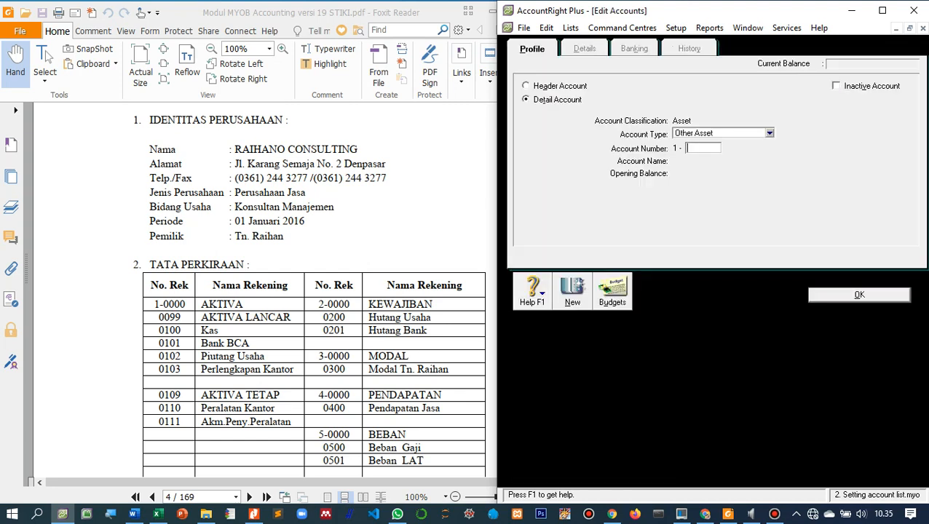
click(770, 133)
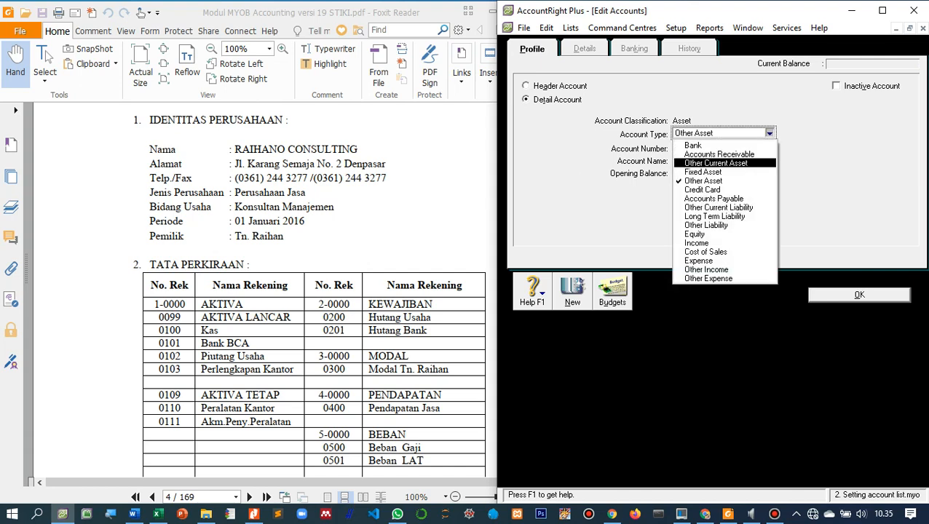
click(716, 163)
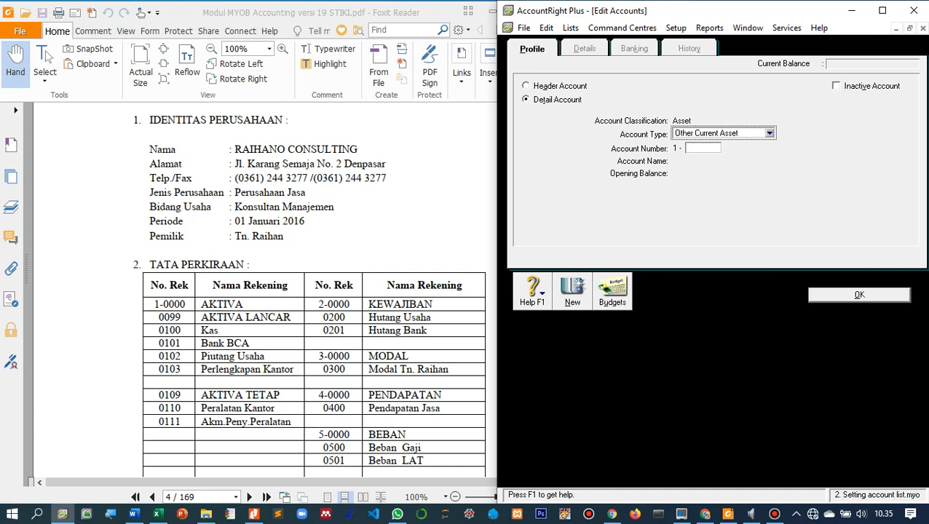
click(770, 133)
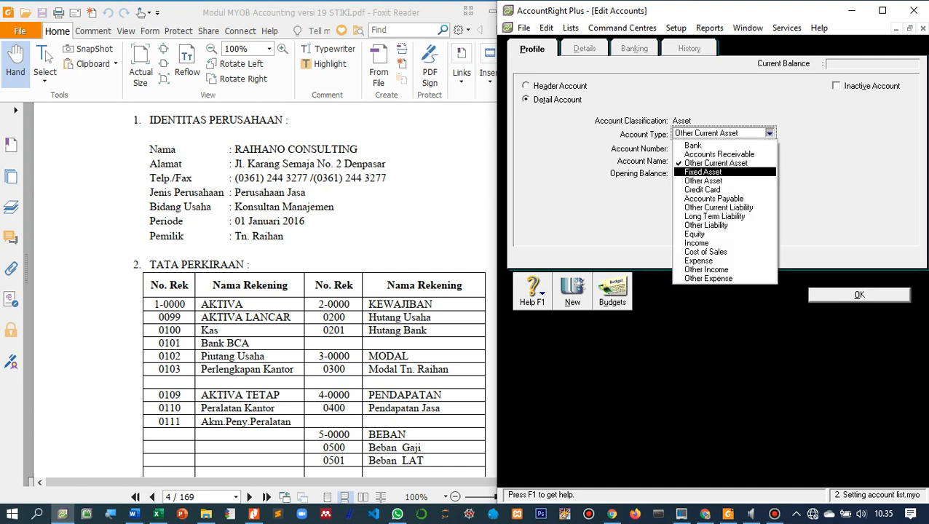
click(703, 172)
Number the new fixed asset account 1-0110, name it Peralatan Kantor and save it
click(703, 148)
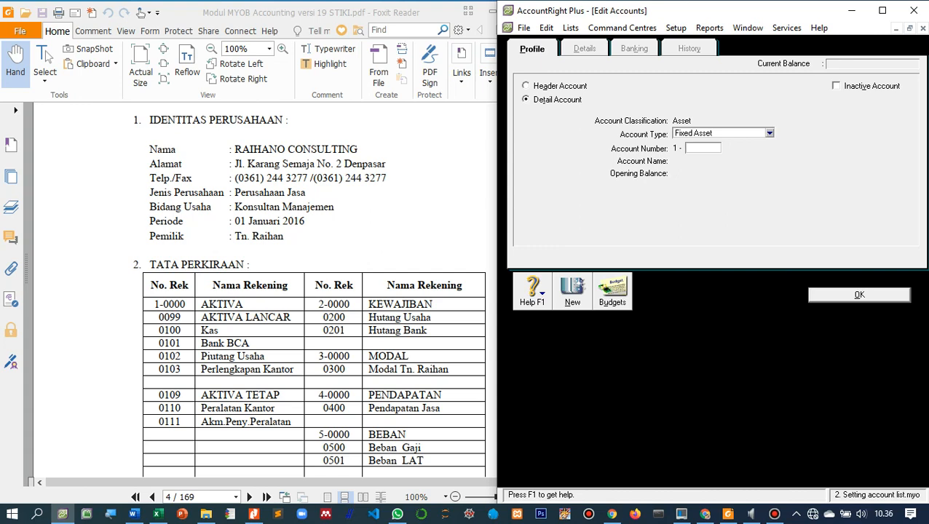
text(0110)
key(Tab)
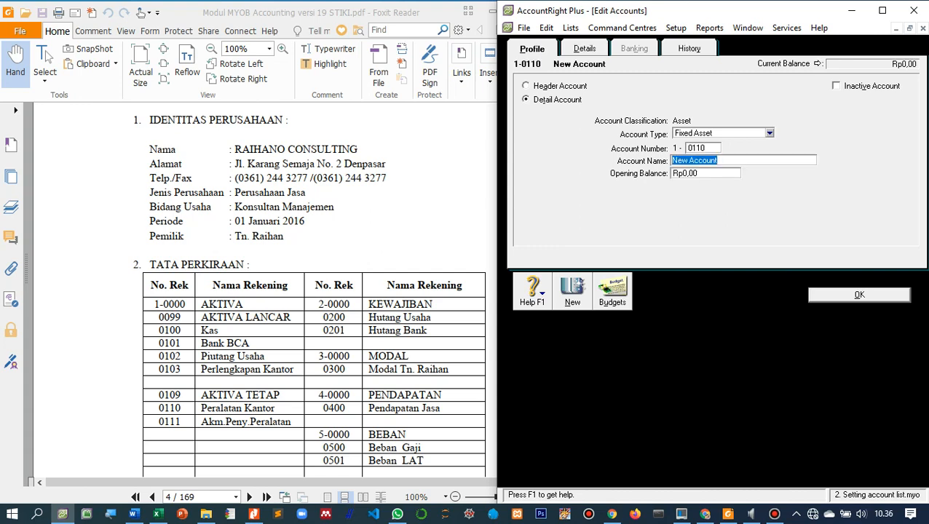
text(pERALAR)
key(BackSpace)
key(BackSpace)
key(BackSpace)
key(BackSpace)
key(BackSpace)
key(BackSpace)
key(BackSpace)
text(Peralatan Kantor)
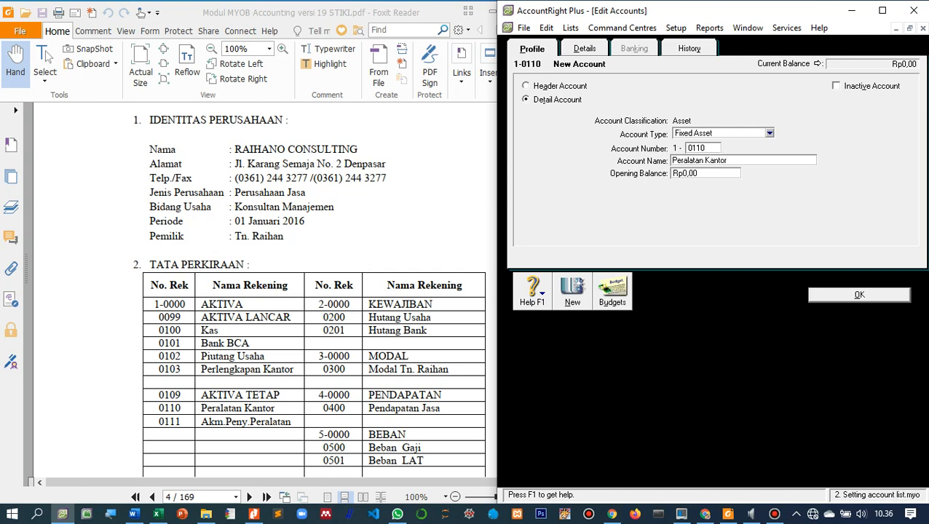
key(Return)
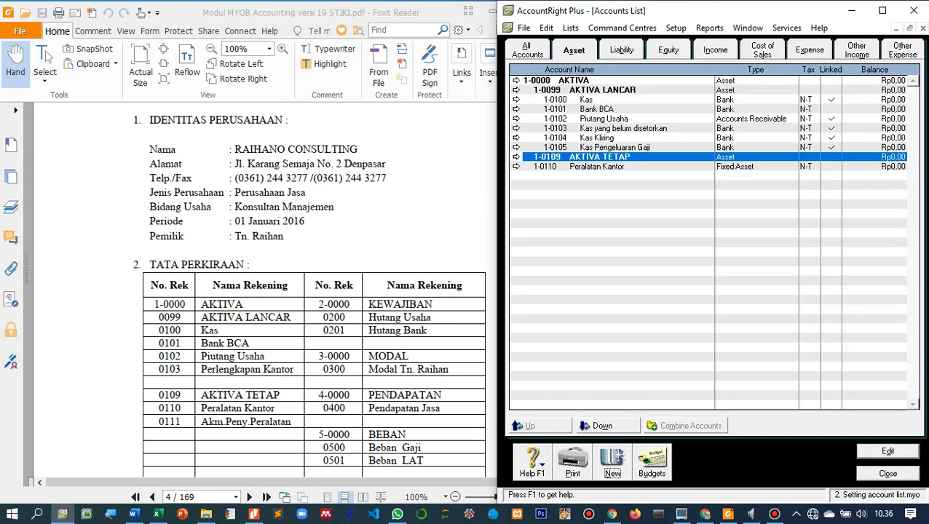
Create another Fixed Asset detail account numbered 1-0111 and named Akm. Peny. Peralatan
key(Return)
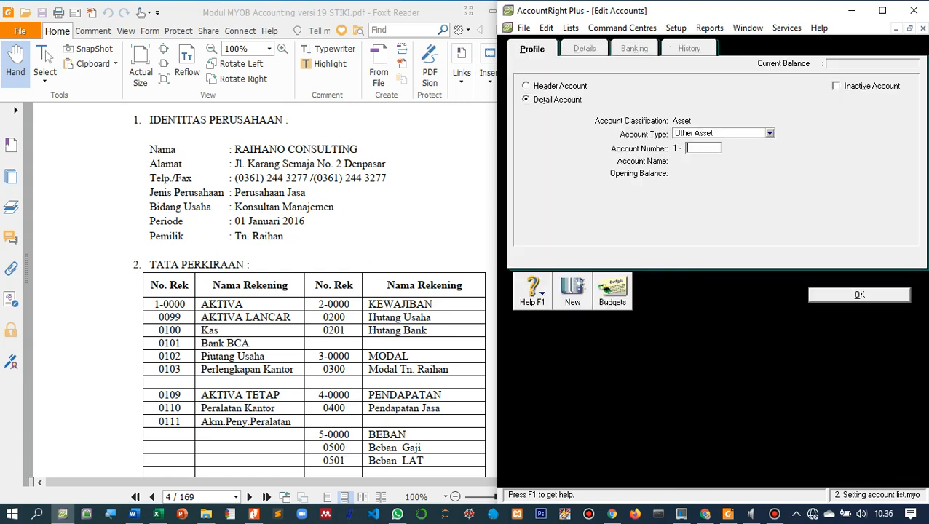
click(770, 134)
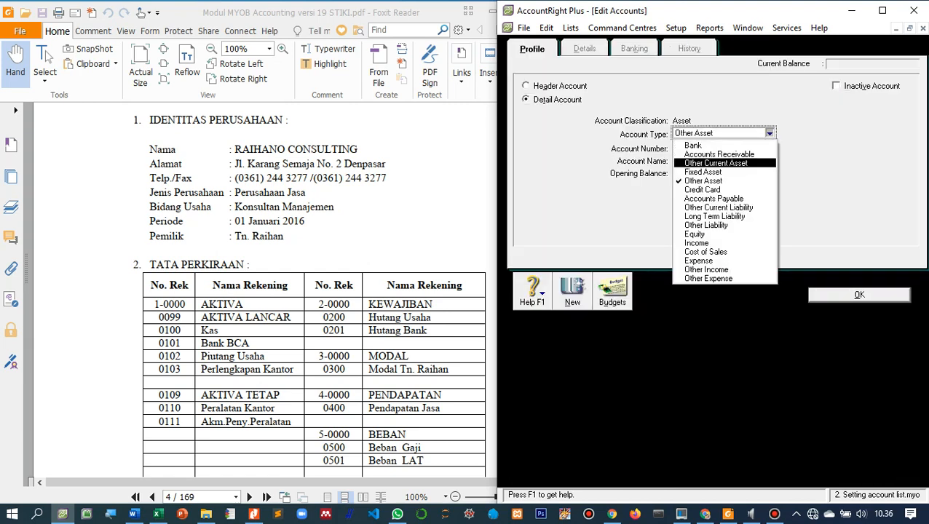
key(Down)
key(Return)
key(Tab)
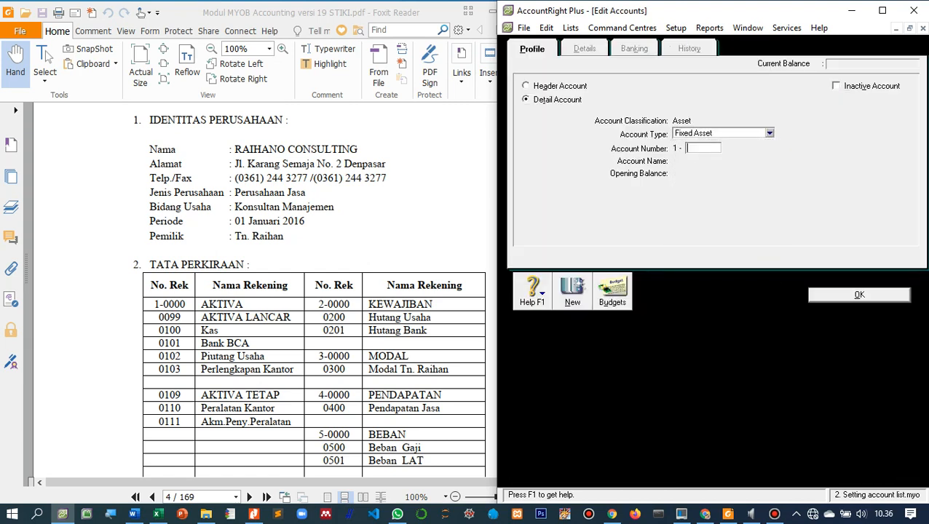
text(0111)
key(Tab)
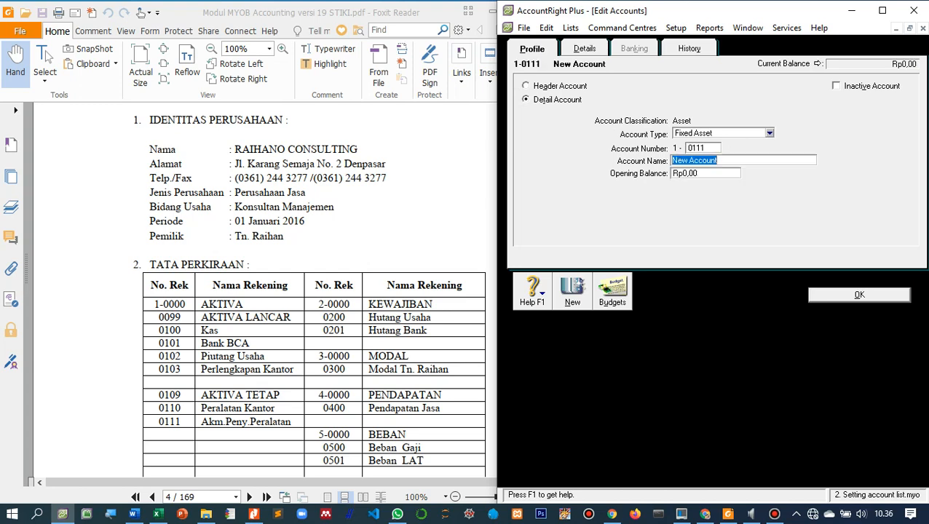
text(Akm. Penyu. Pe)
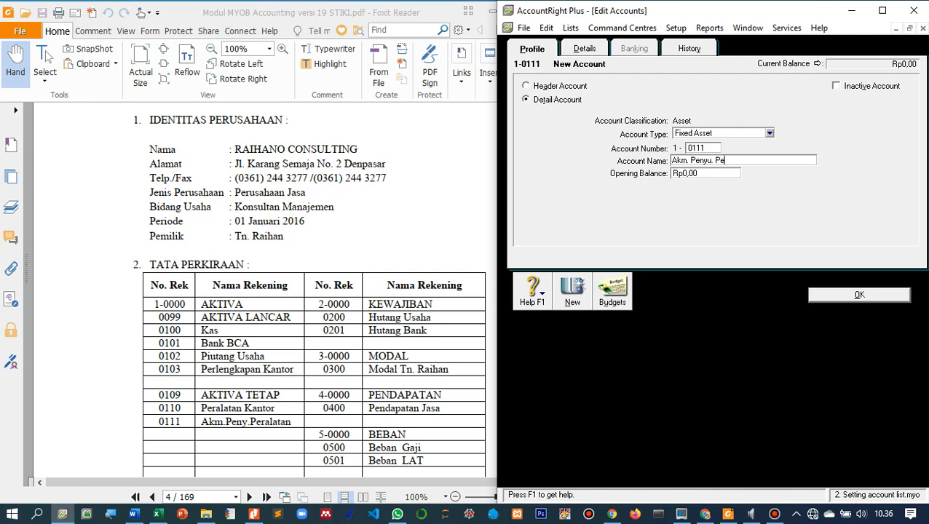
text(ralatan)
click(709, 160)
key(BackSpace)
key(Return)
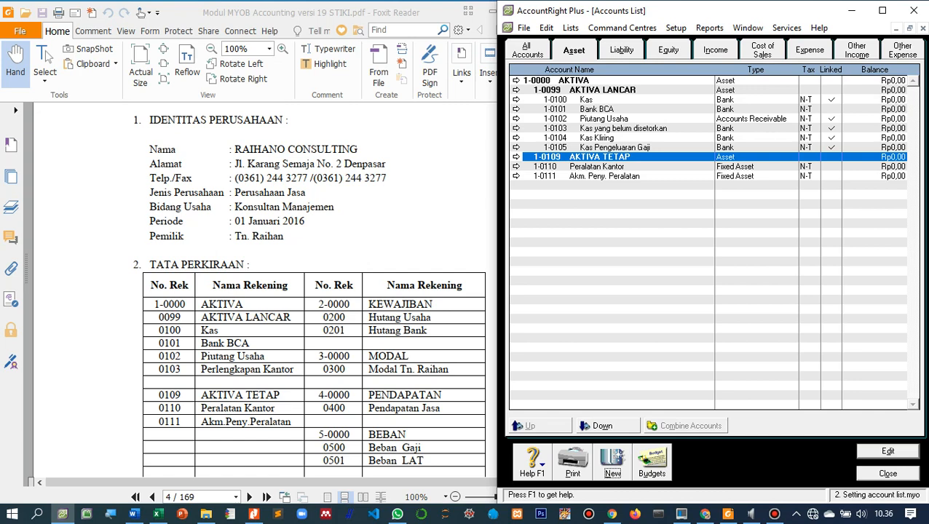
Move the Peralatan Kantor and Akm. Peny. Peralatan accounts down one level under the AKTIVA TETAP header
click(597, 166)
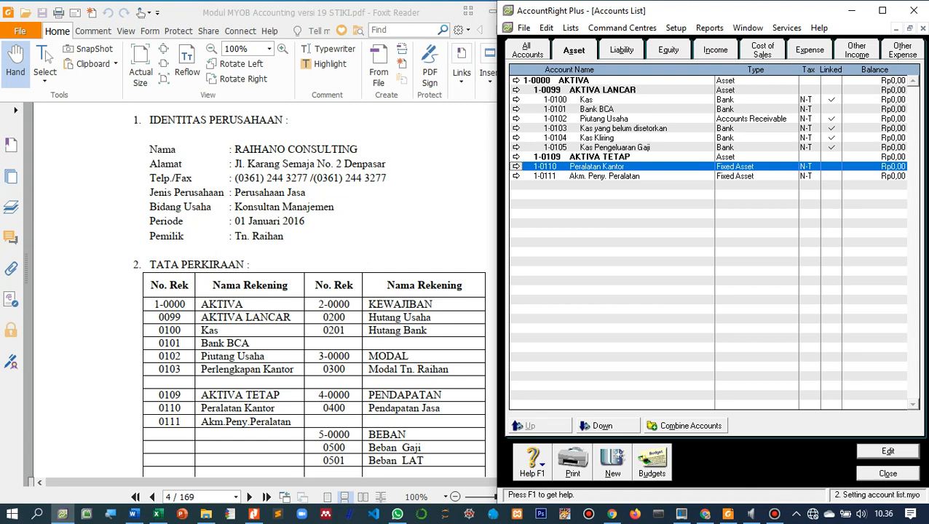
click(603, 426)
click(607, 167)
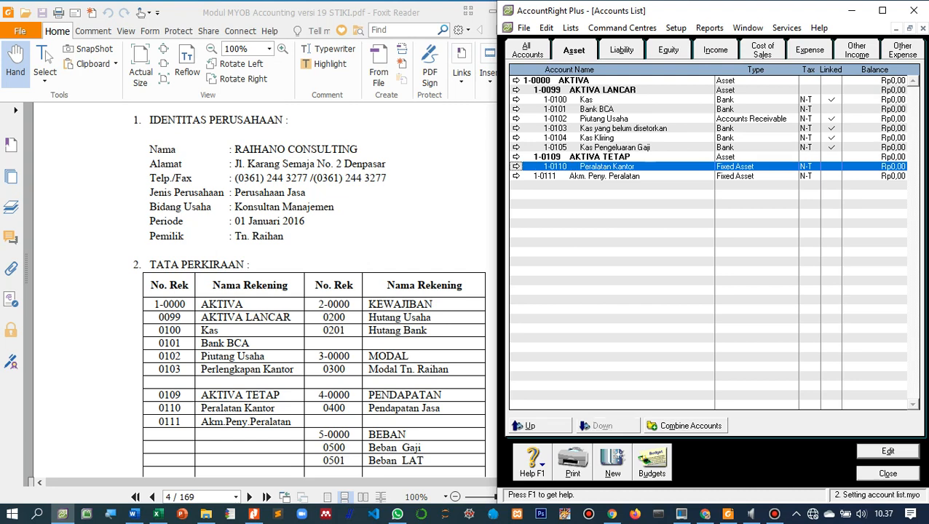
click(605, 176)
click(612, 463)
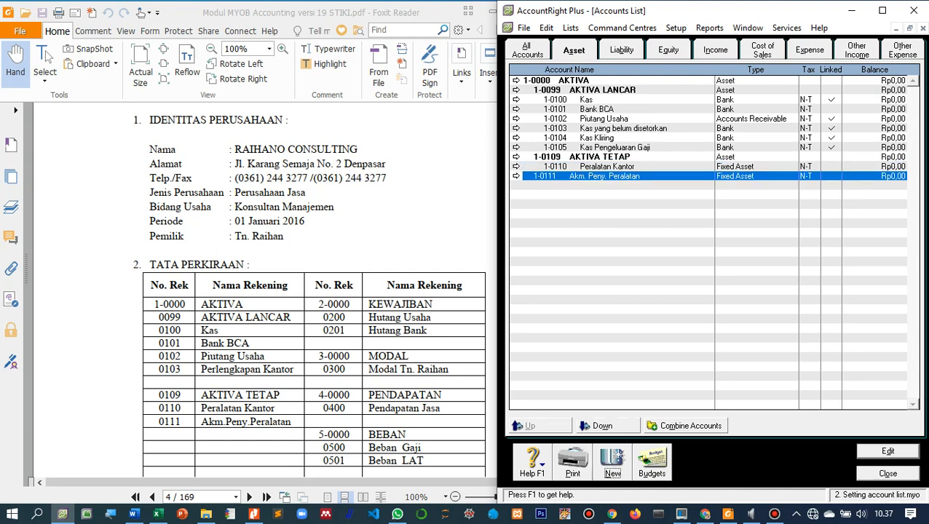
key(Escape)
click(603, 426)
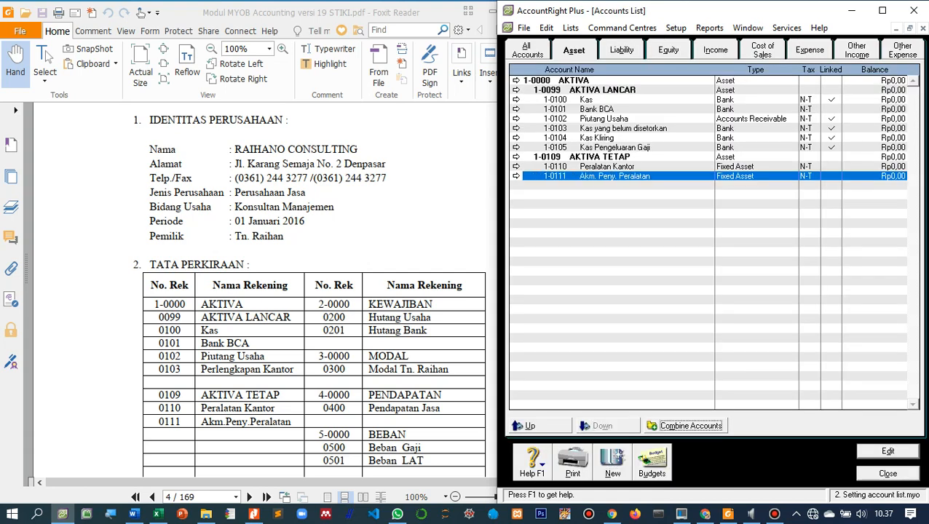
scroll(308, 290, down, 1)
scroll(308, 290, up, 1)
Rename the 2-0000 Liabilities header account to KEWAJIBAN
click(621, 50)
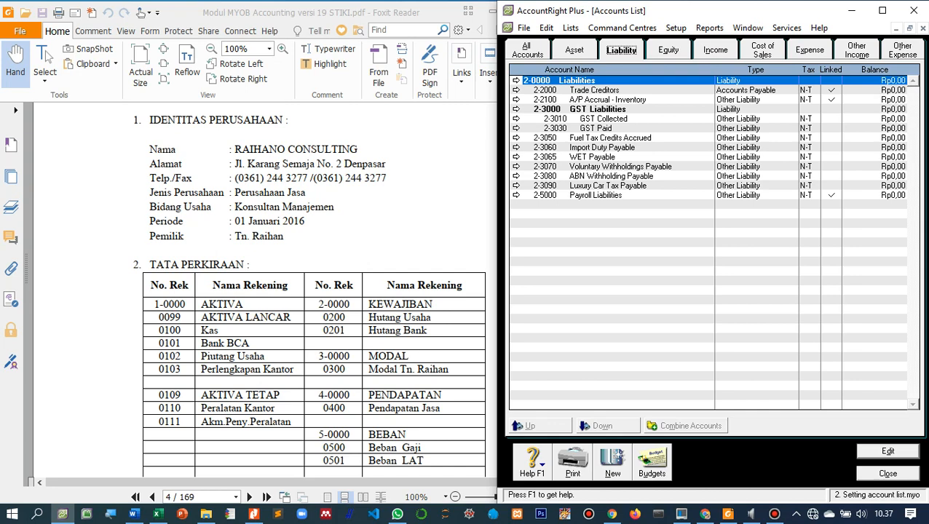
click(516, 81)
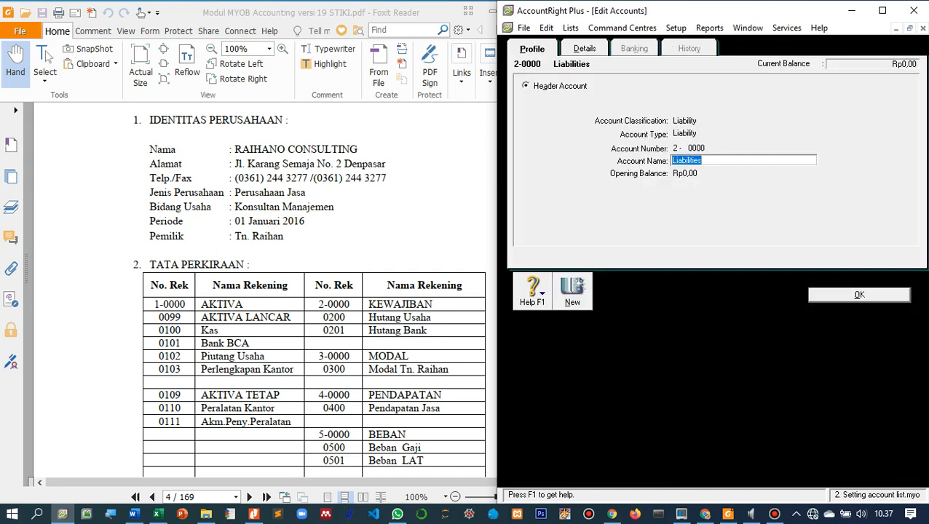
text(KEWAJIBAN)
key(Return)
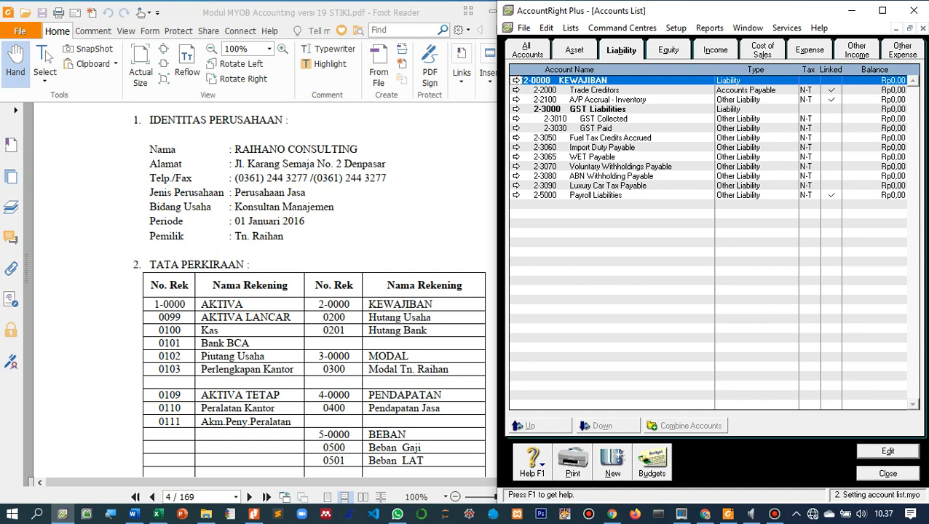
Renumber the Trade Creditors account to 2-0200 and rename it Hutang Usaha
click(595, 90)
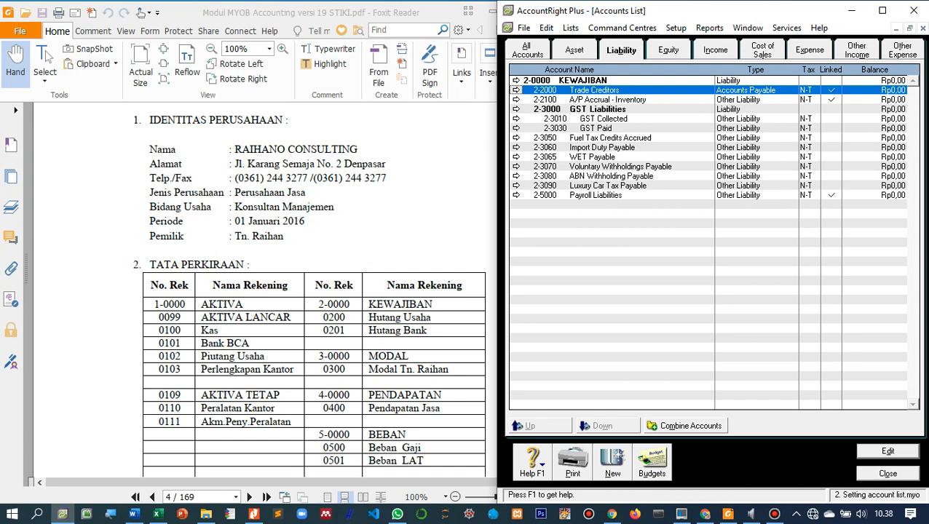
key(Return)
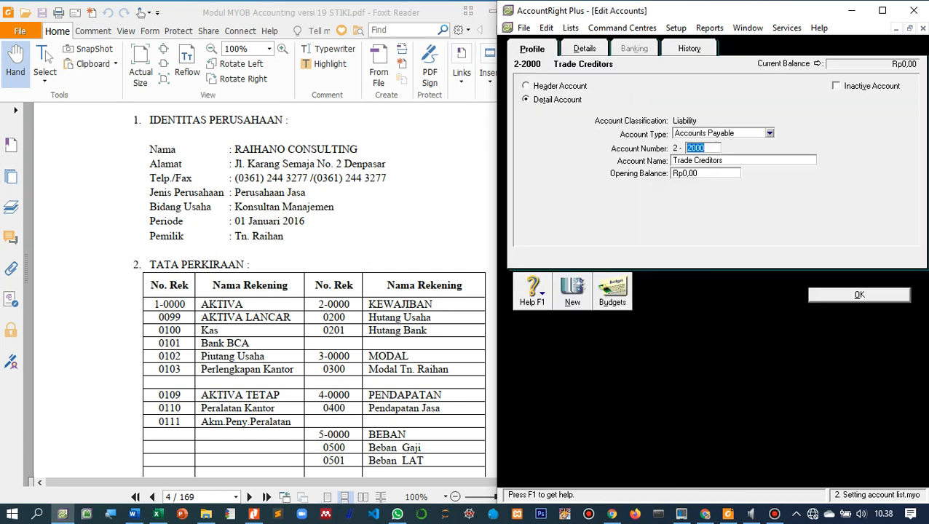
key(Tab)
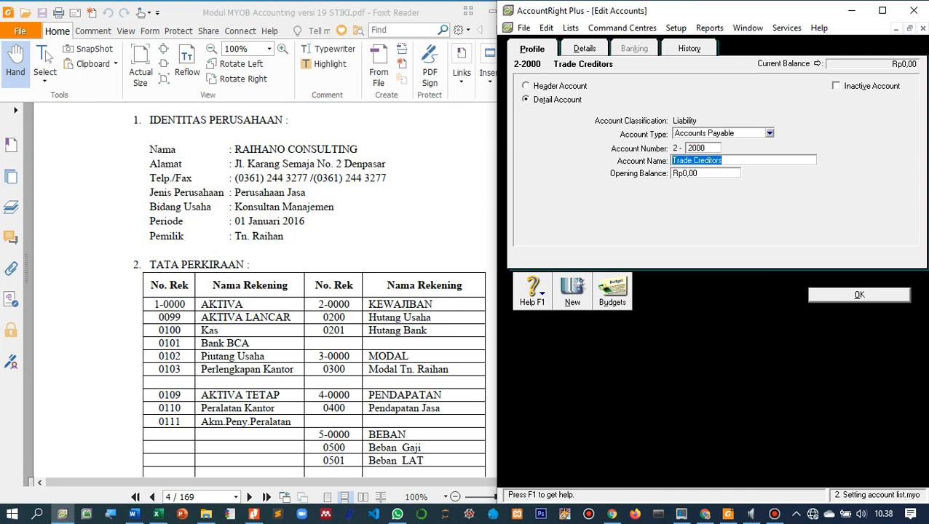
key(shift+Tab)
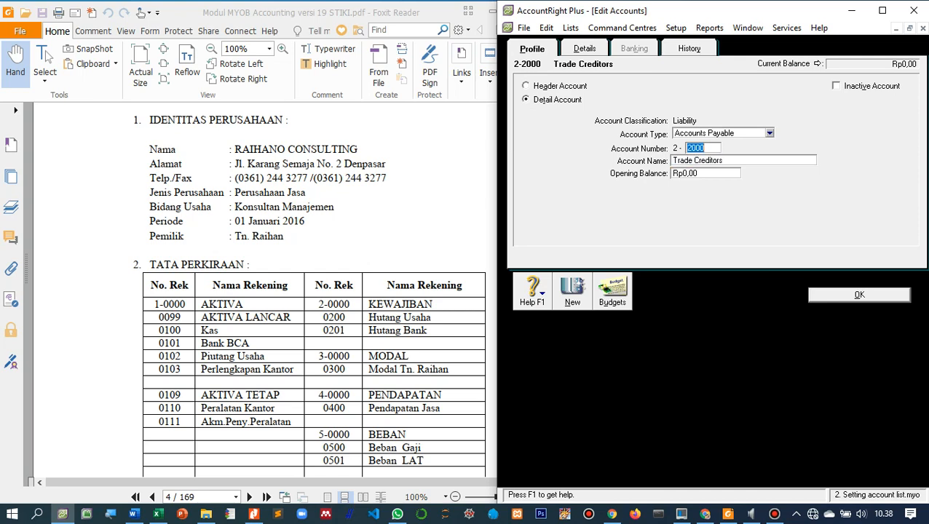
text(0200)
key(Tab)
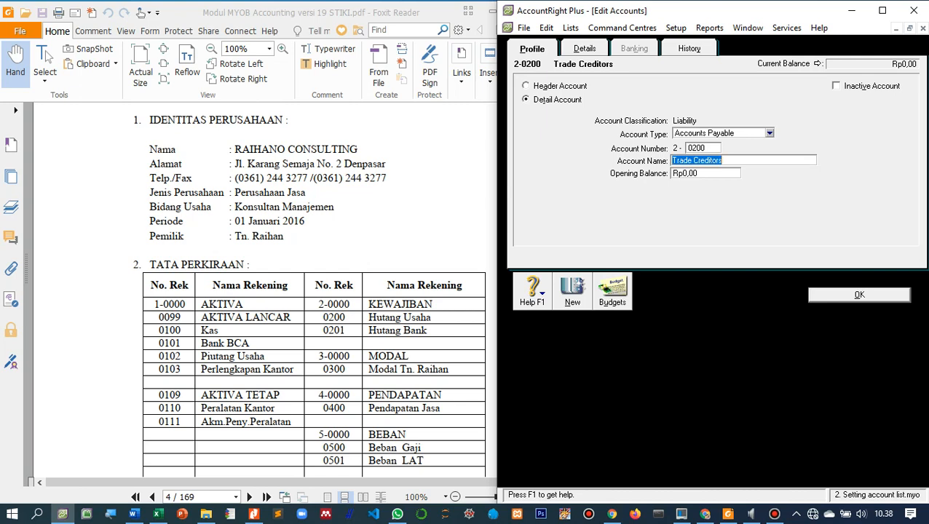
text(hUTANG)
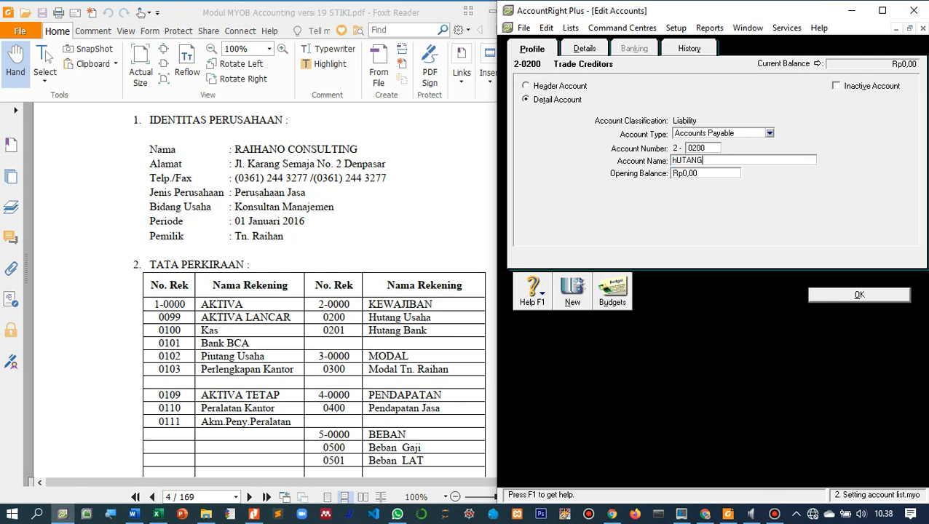
key(BackSpace)
key(BackSpace)
key(BackSpace)
key(BackSpace)
key(BackSpace)
key(BackSpace)
text(Hutang Usaha)
key(Return)
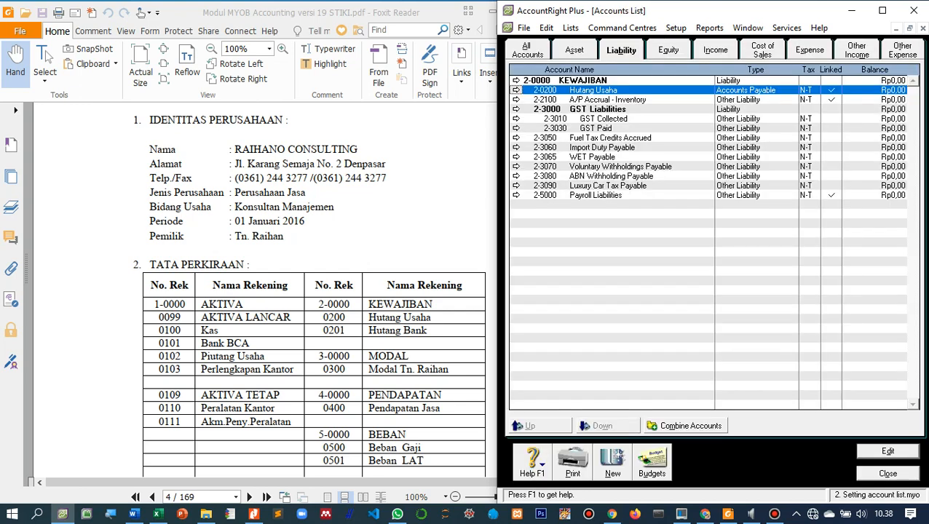
Rename the A/P Accrual - Inventory liability account to Hutang Persediaan
click(518, 99)
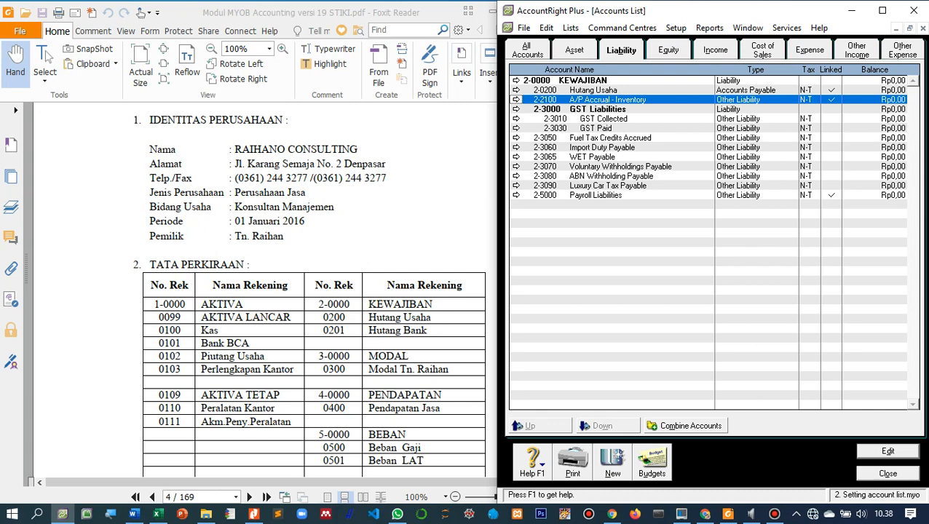
click(516, 100)
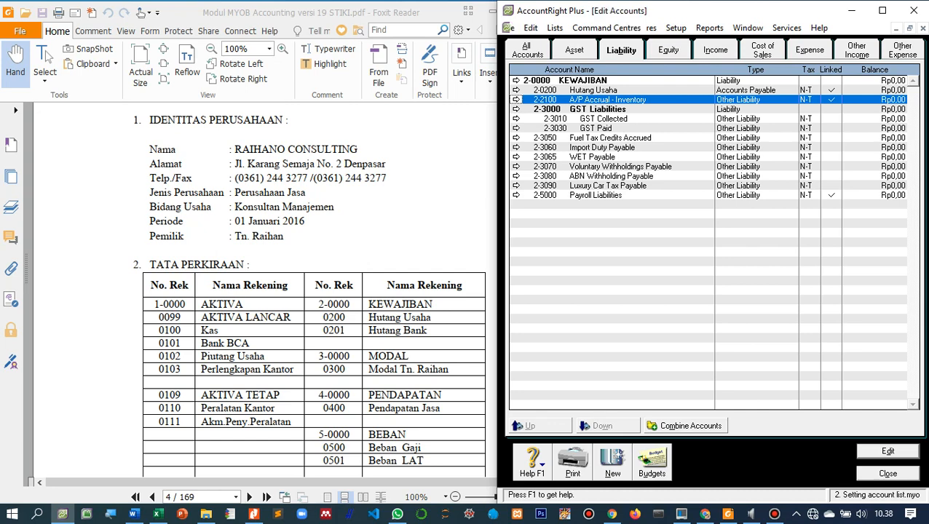
key(Tab)
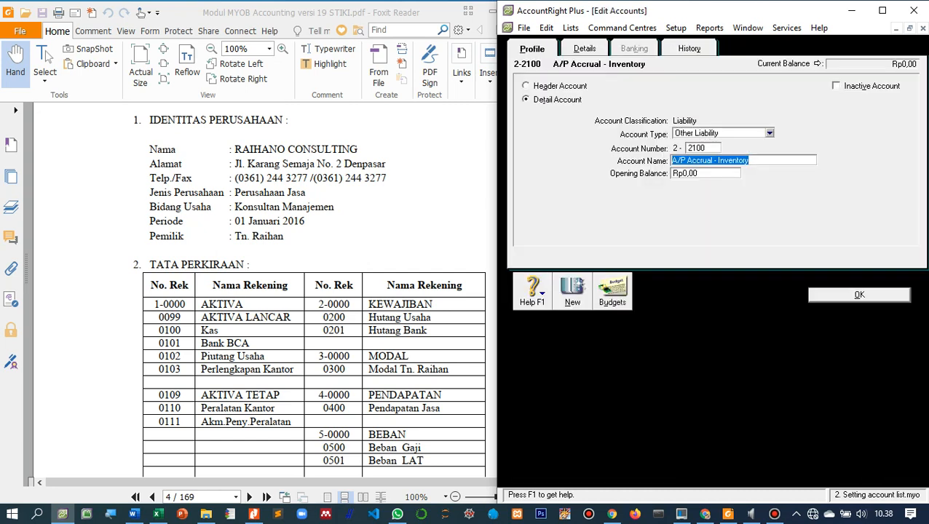
text(Hutang Pe)
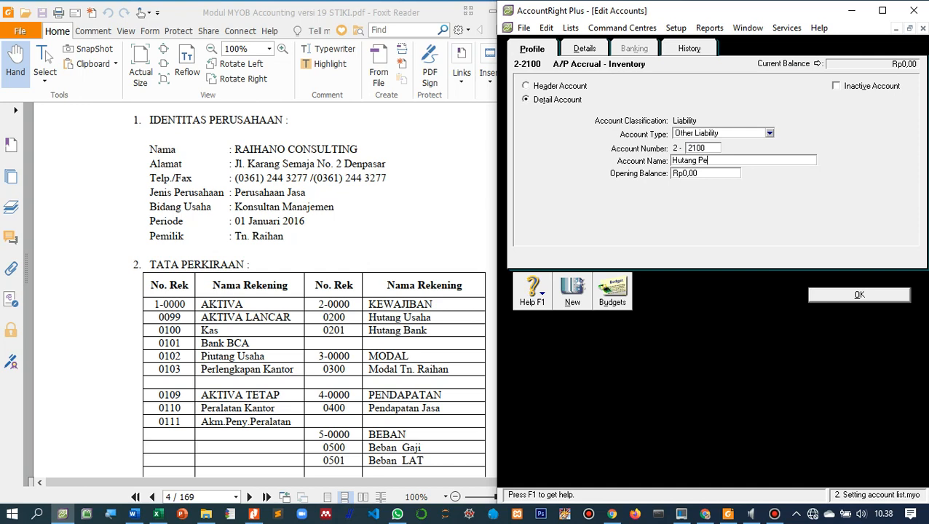
text(rsediaan)
key(Return)
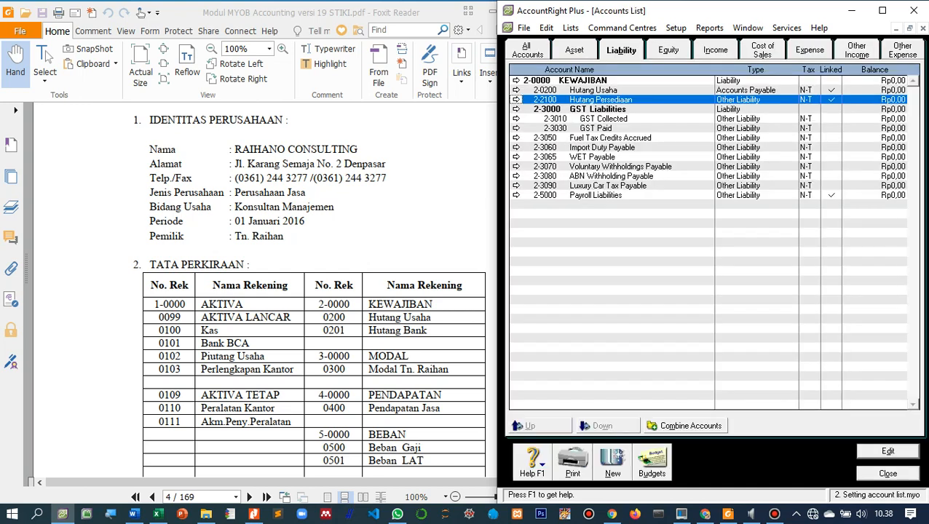
Rename the GST Liabilities header account to Hutang PPN
key(Down)
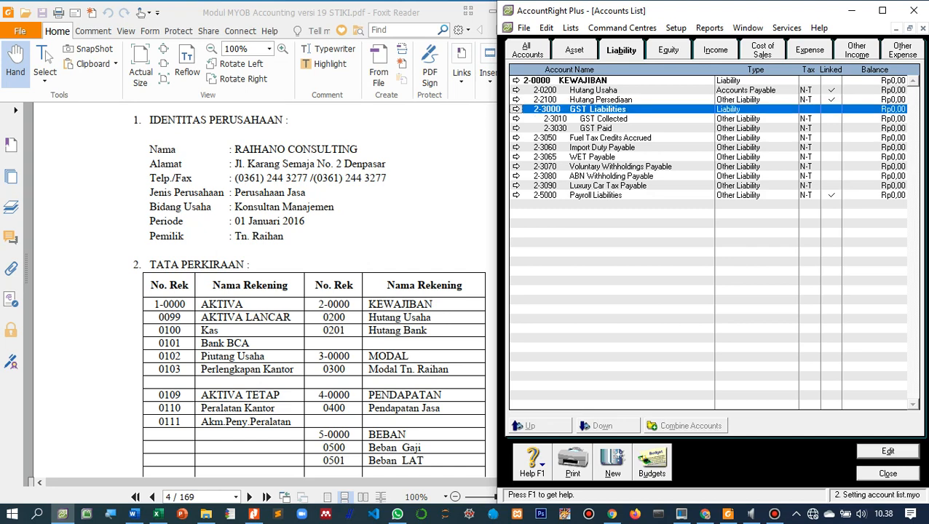
key(Return)
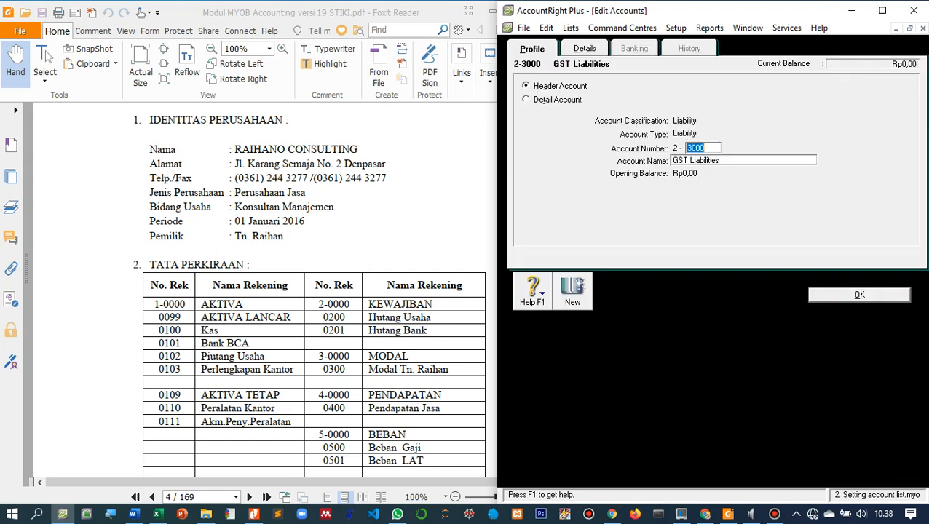
key(Tab)
text(Hutan)
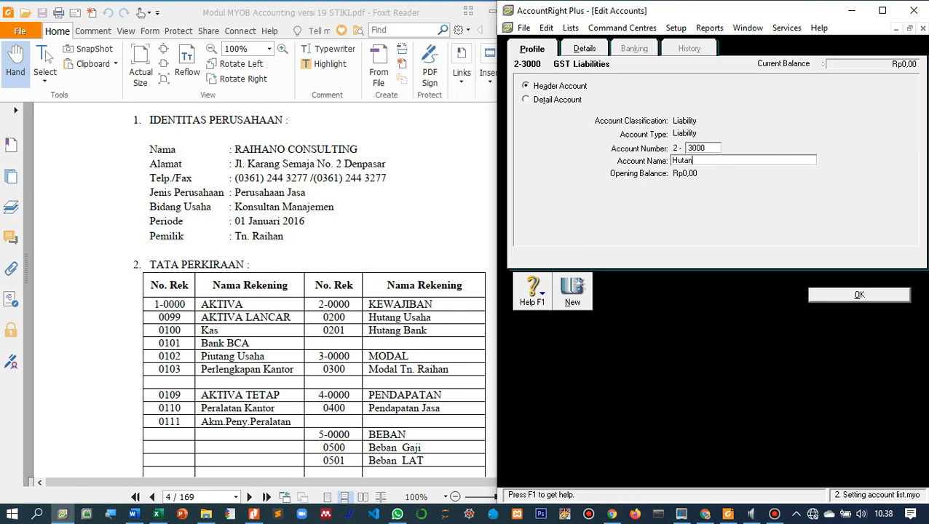
text(g PPN)
key(Return)
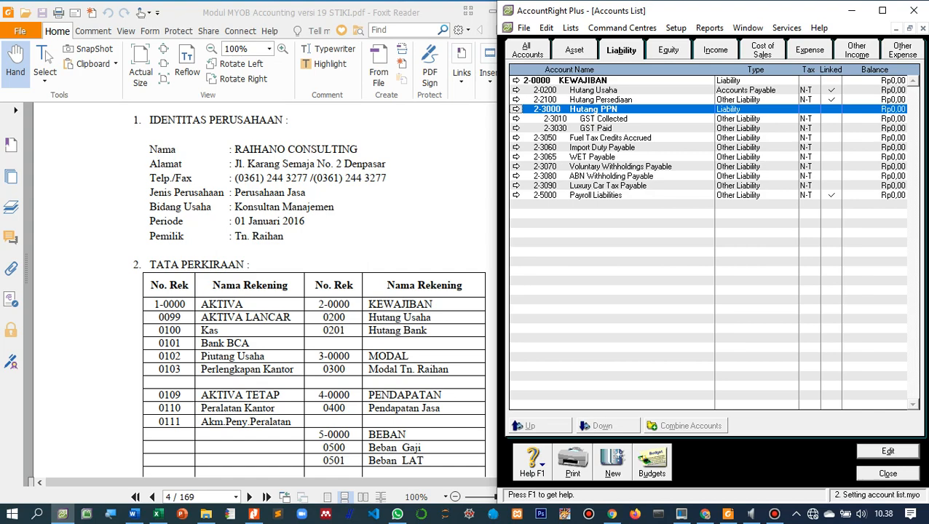
Review the PDF's account table and balance sheet alongside the GST accounts under the Hutang PPN header
scroll(309, 291, down, 6)
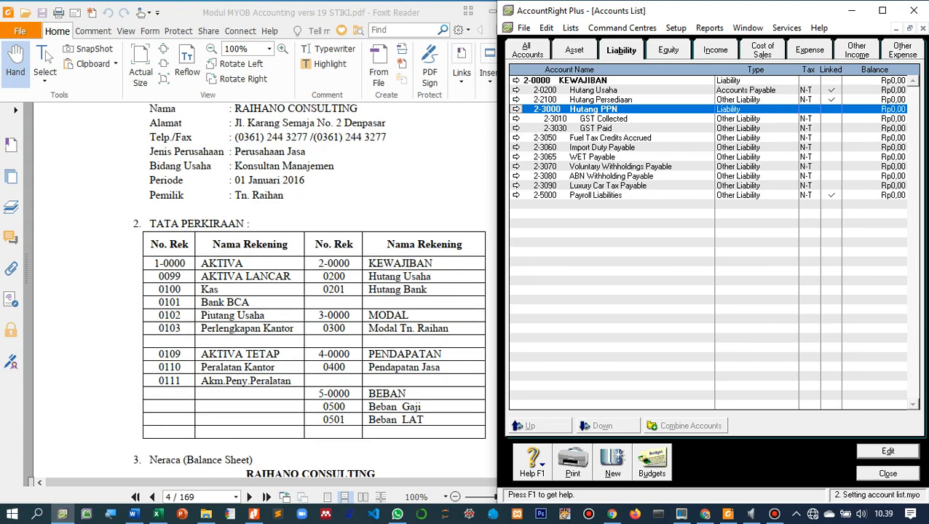
scroll(309, 292, up, 6)
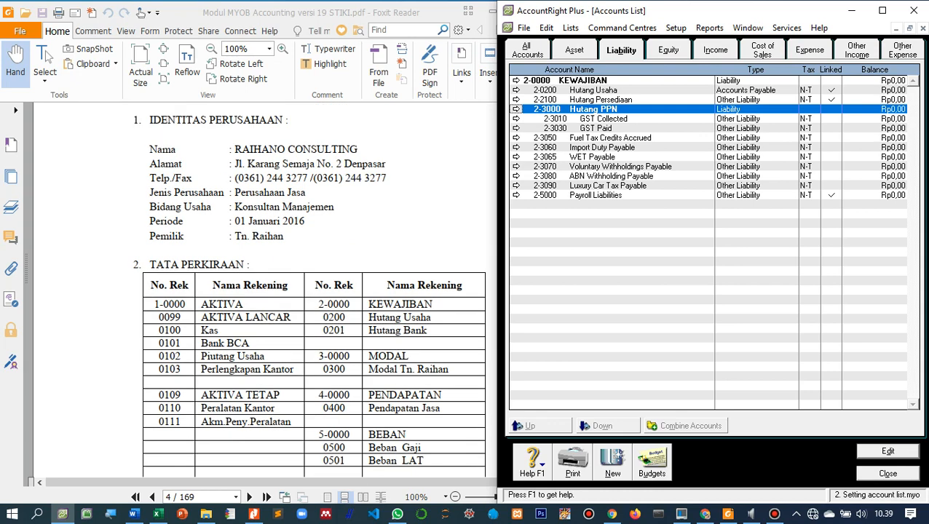
click(604, 119)
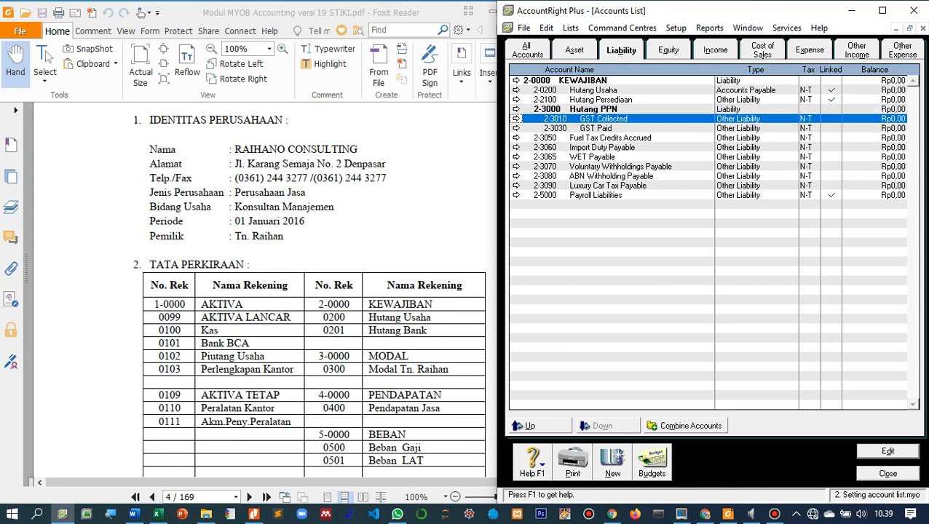
click(596, 129)
scroll(308, 292, down, 5)
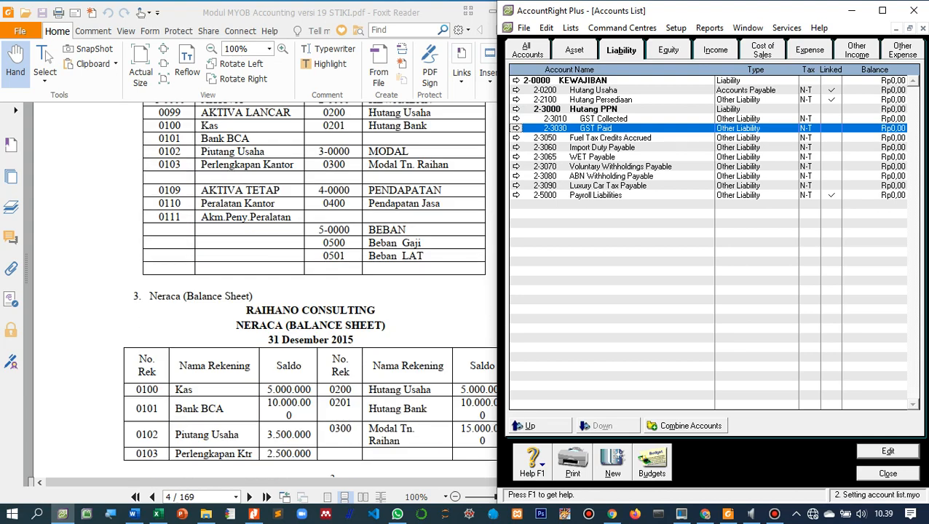
scroll(309, 291, up, 3)
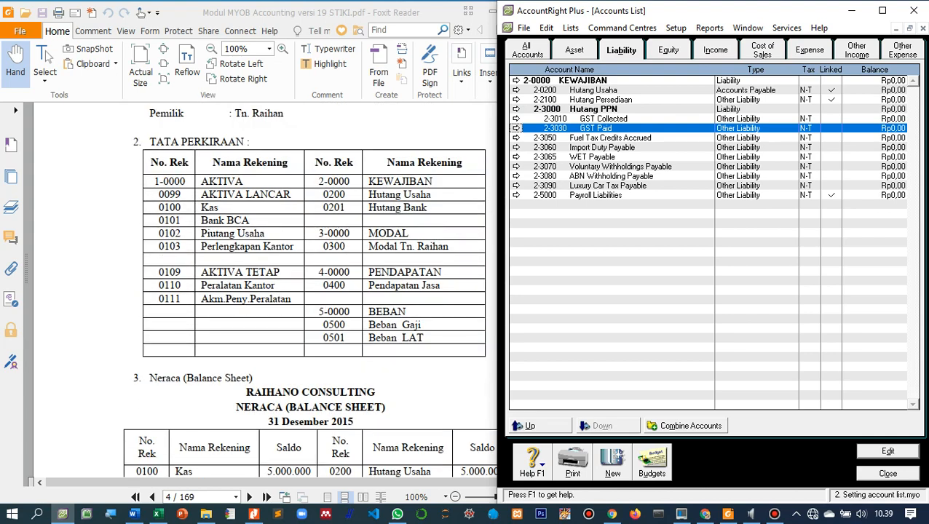
scroll(308, 291, up, 1)
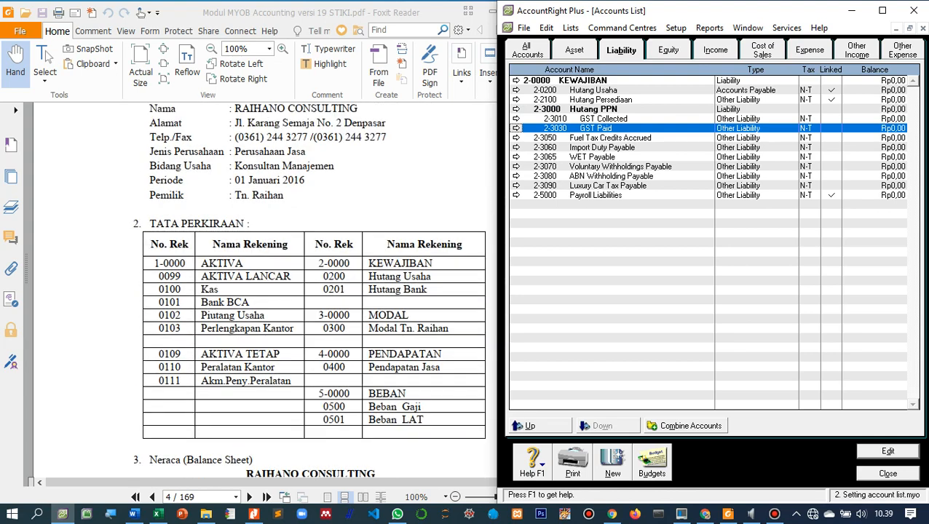
click(604, 119)
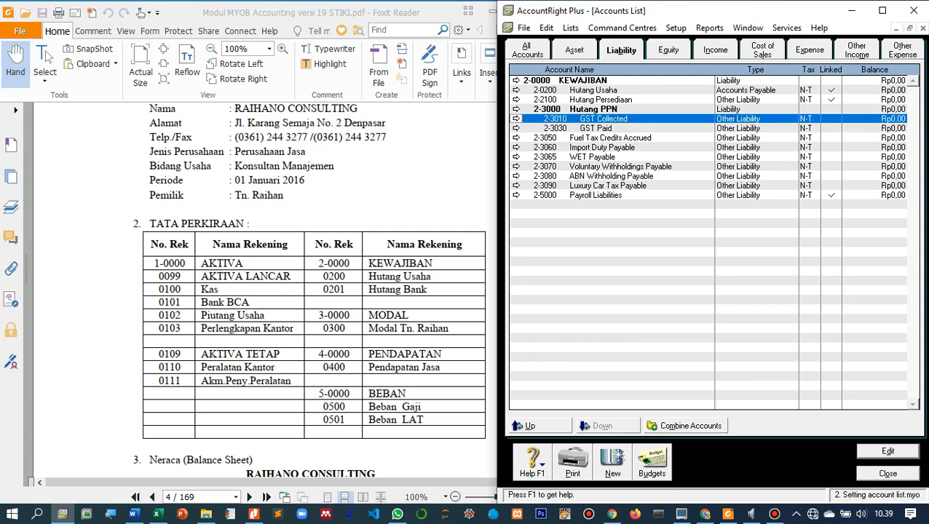
click(593, 110)
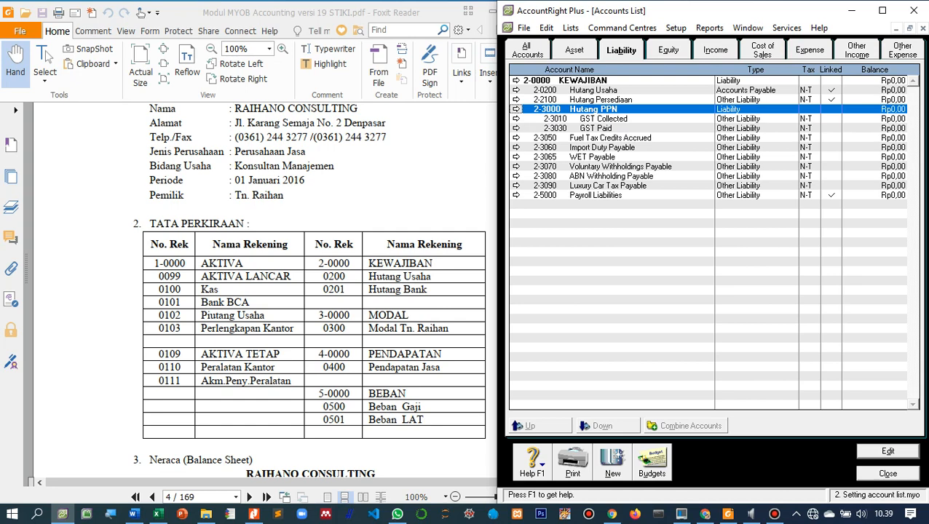
click(604, 118)
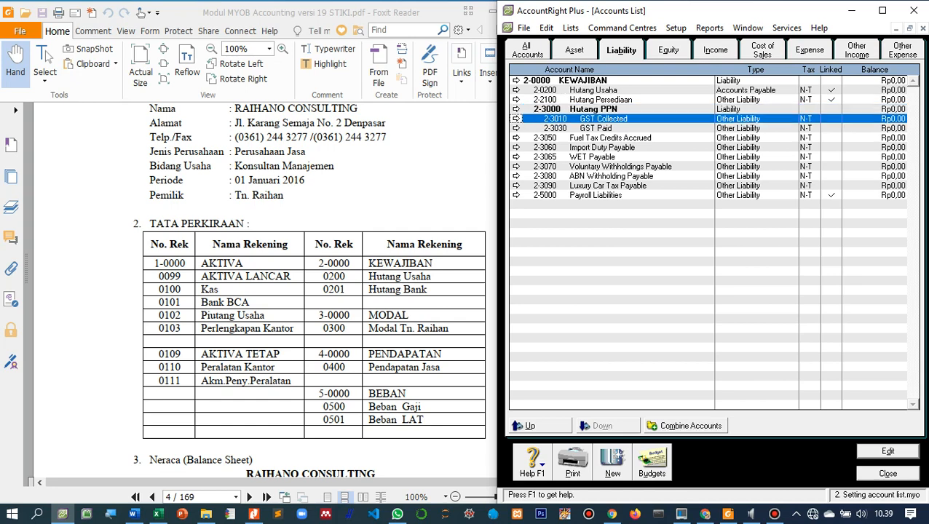
click(594, 109)
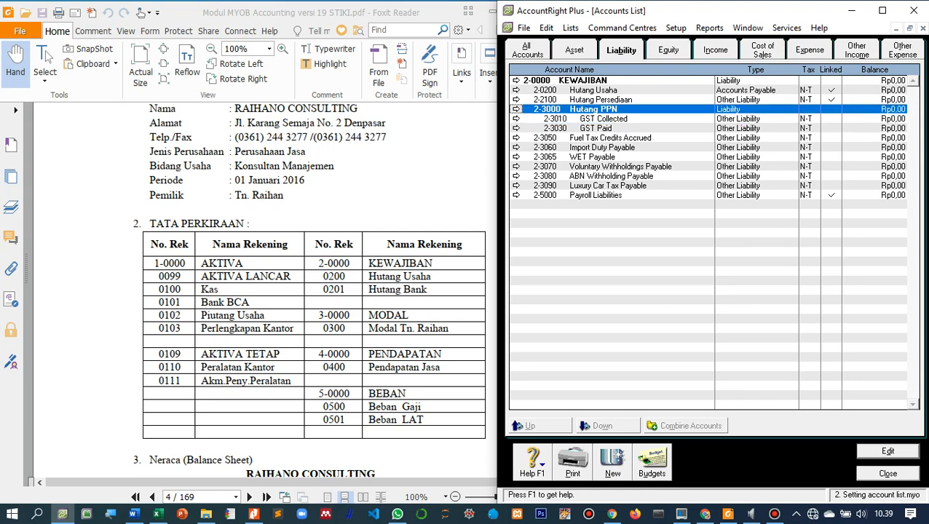
click(604, 118)
click(594, 109)
Rename the GST Collected account under Hutang PPN to PPN Keluaran
double_click(603, 119)
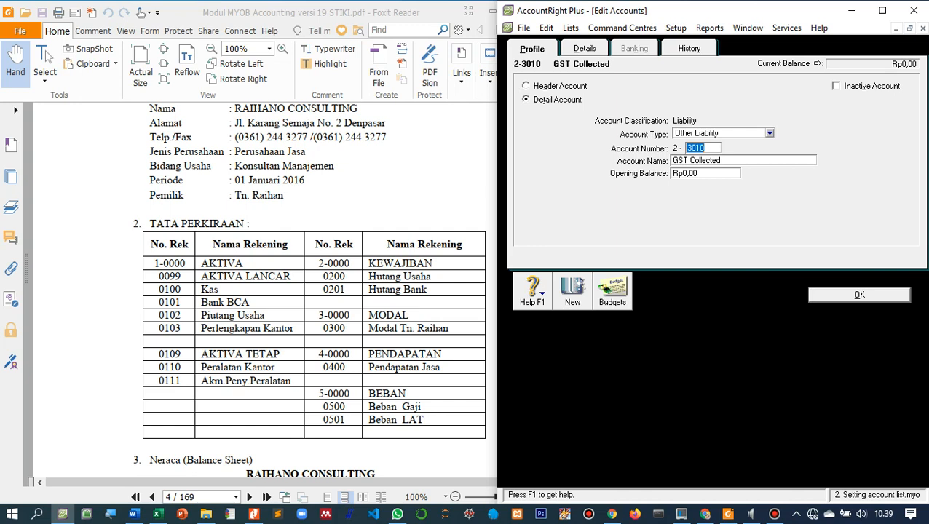
key(Tab)
text(PPN )
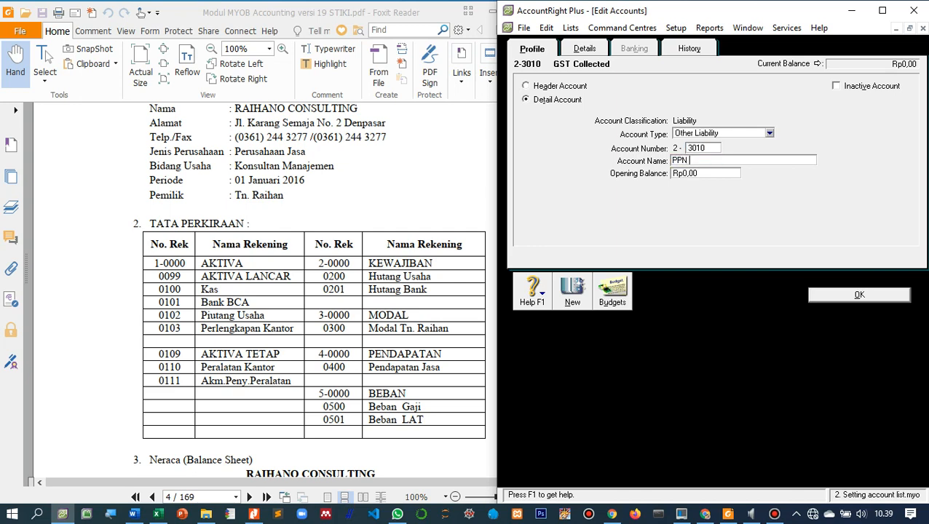
text(Keluaran)
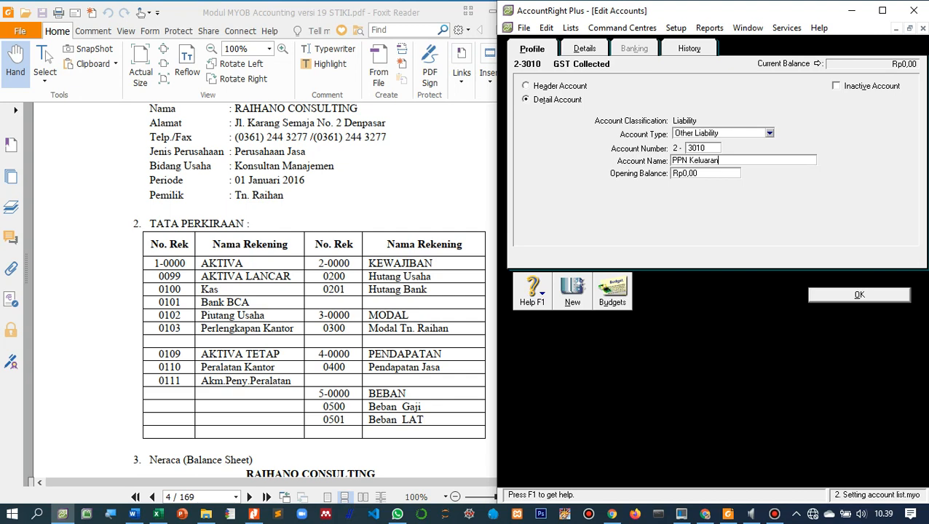
key(Return)
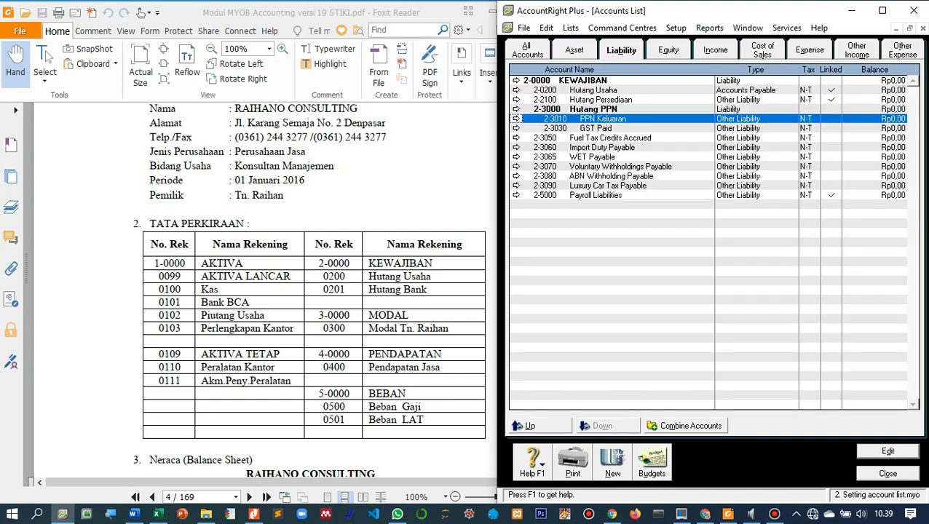
Rename the GST Paid account under Hutang PPN to PPN Masukkan
key(Down)
key(Return)
key(Tab)
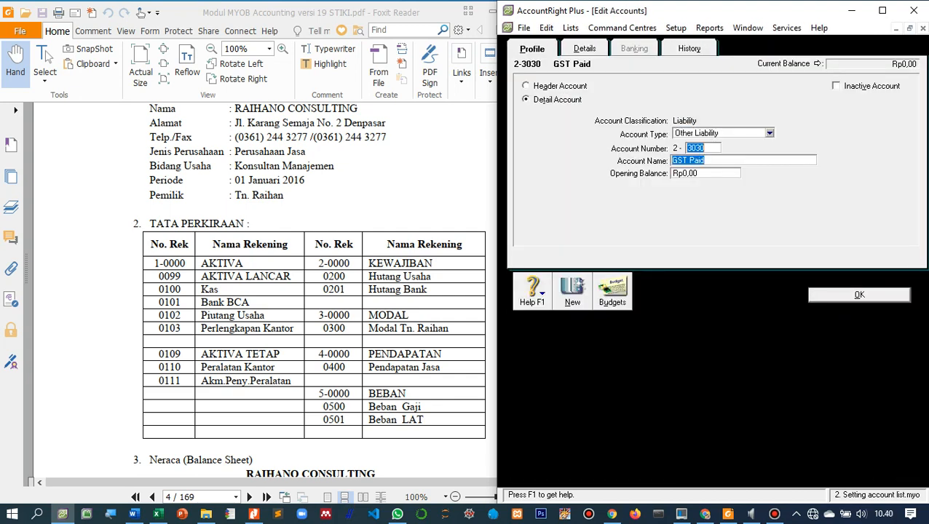
text(PPN Masukkan)
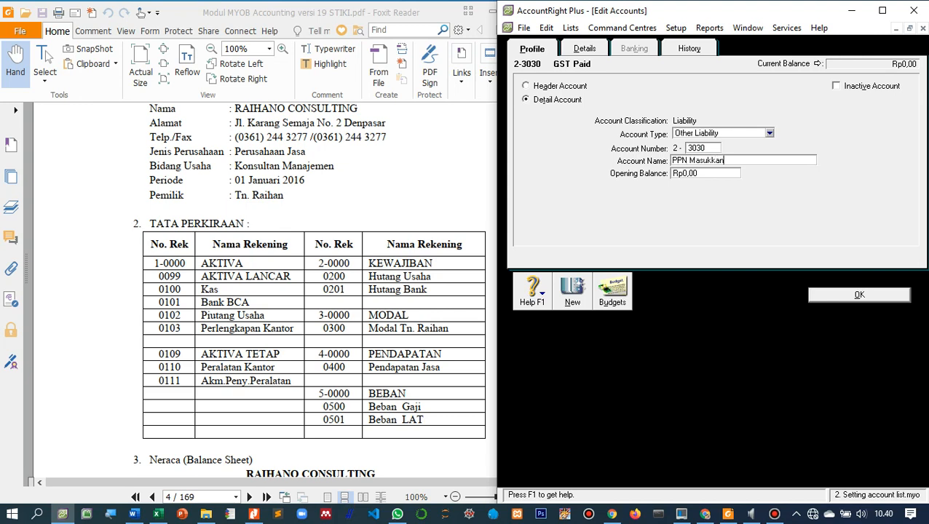
key(Return)
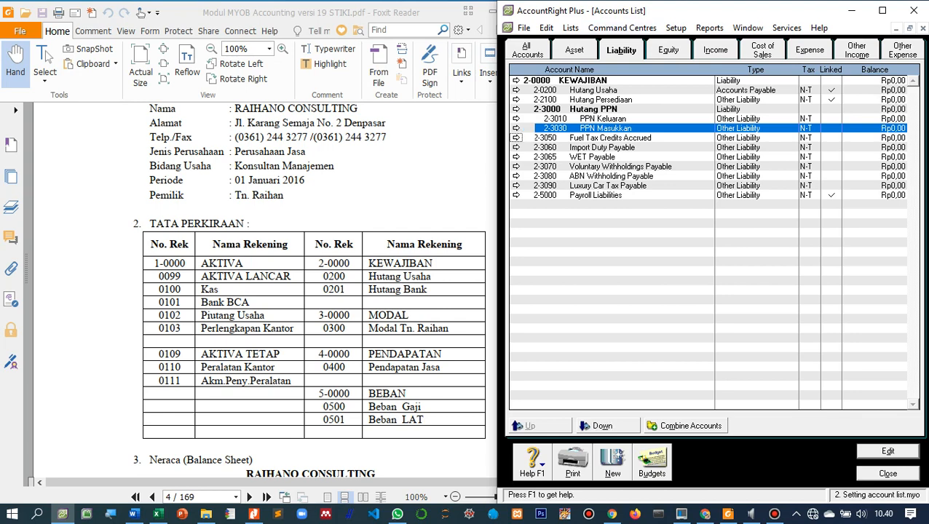
Delete the 2-3050 Fuel Tax Credits Accrued account from the liability list
key(Down)
key(Return)
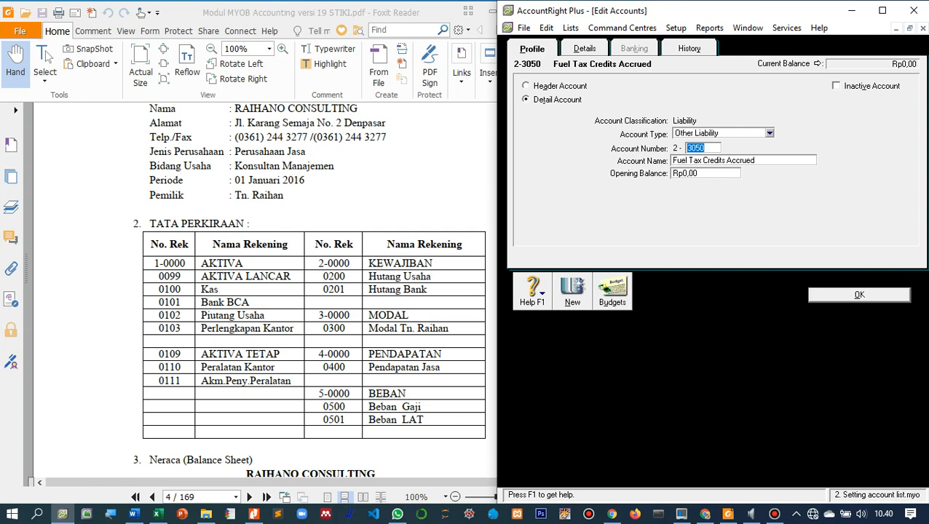
key(Escape)
double_click(588, 138)
right_click(587, 179)
click(641, 188)
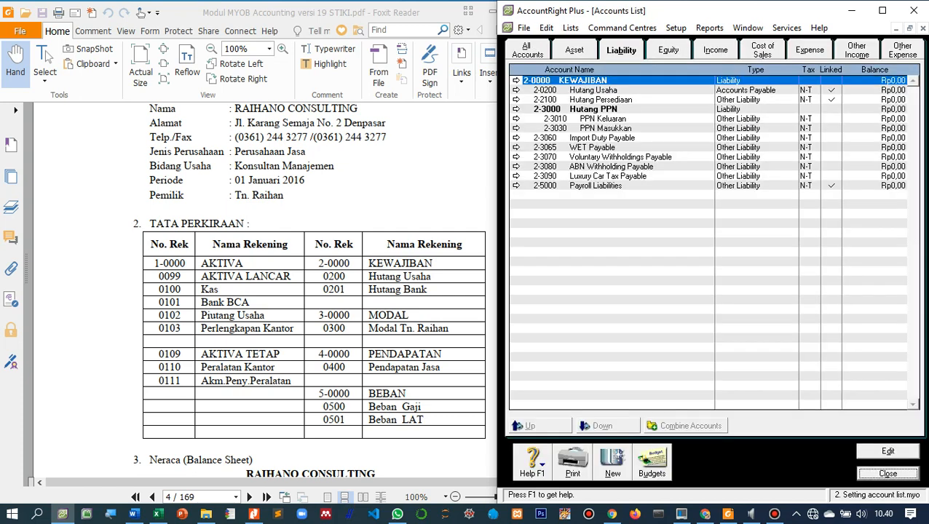
Delete the Import Duty Payable, WET Payable and Voluntary Withholdings Payable accounts from the liability list
double_click(588, 137)
right_click(586, 179)
click(638, 184)
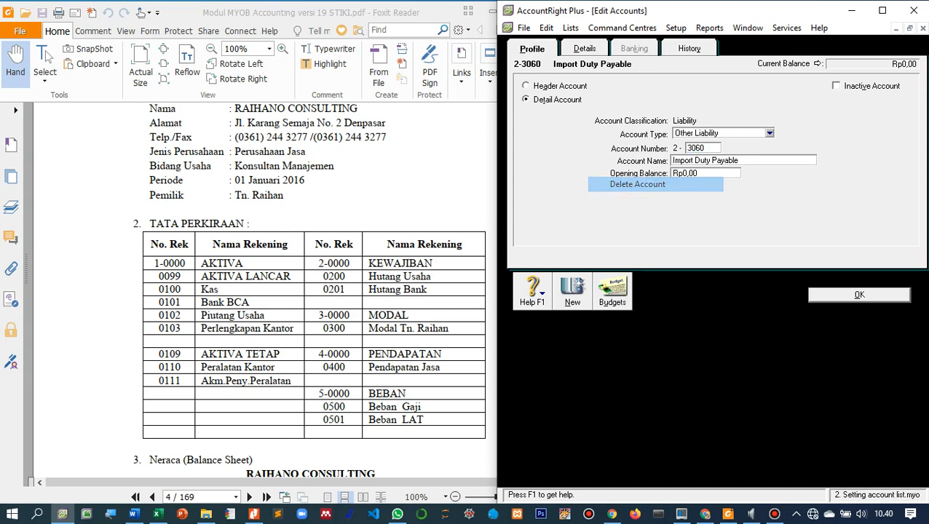
double_click(588, 145)
right_click(586, 178)
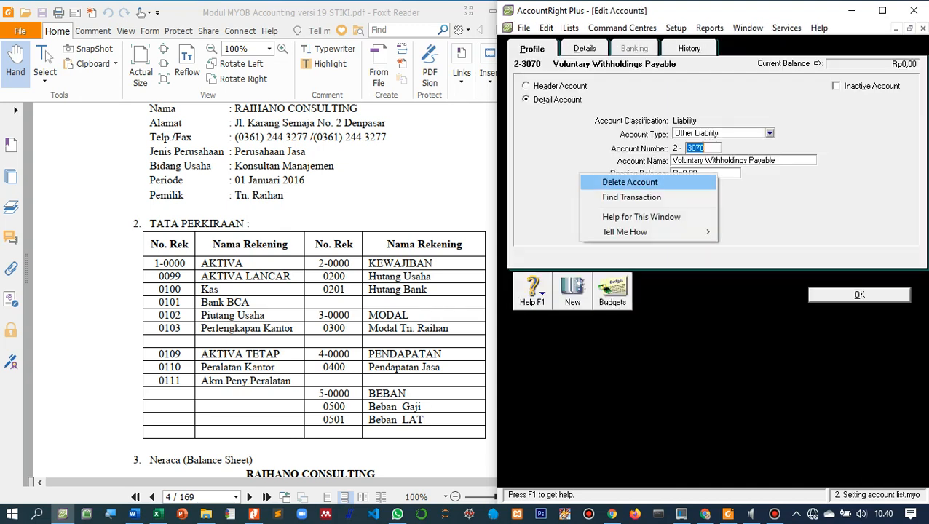
click(638, 184)
Delete the ABN Withholding Payable and Luxury Car Tax Payable accounts from the liability list
double_click(588, 145)
right_click(586, 178)
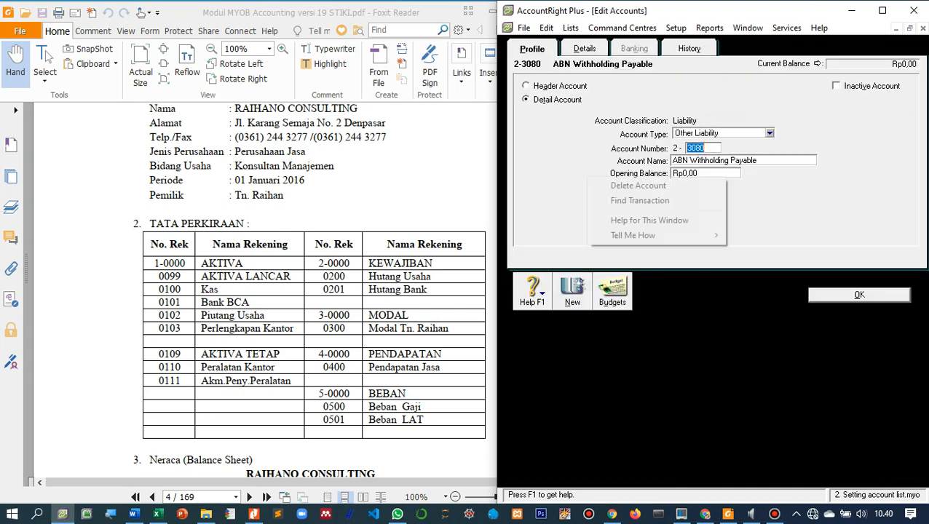
click(638, 184)
click(589, 147)
double_click(589, 147)
right_click(586, 179)
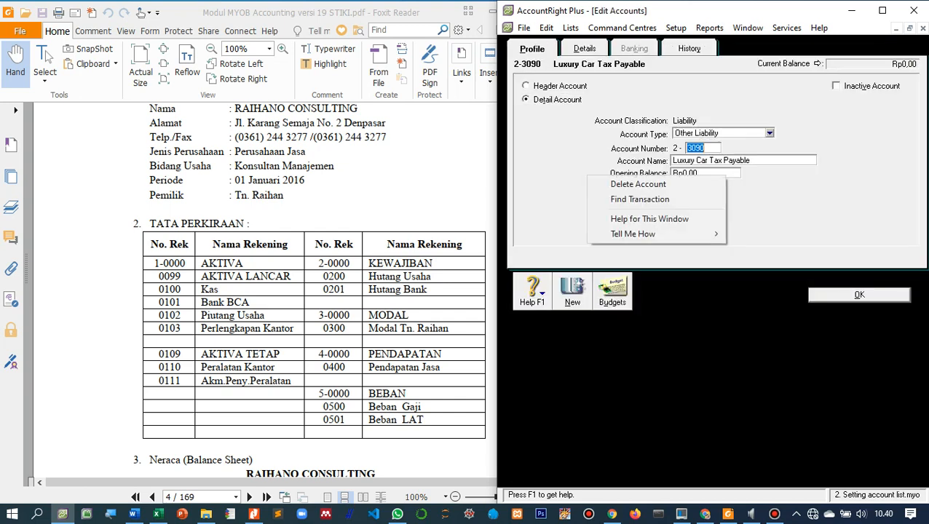
click(638, 184)
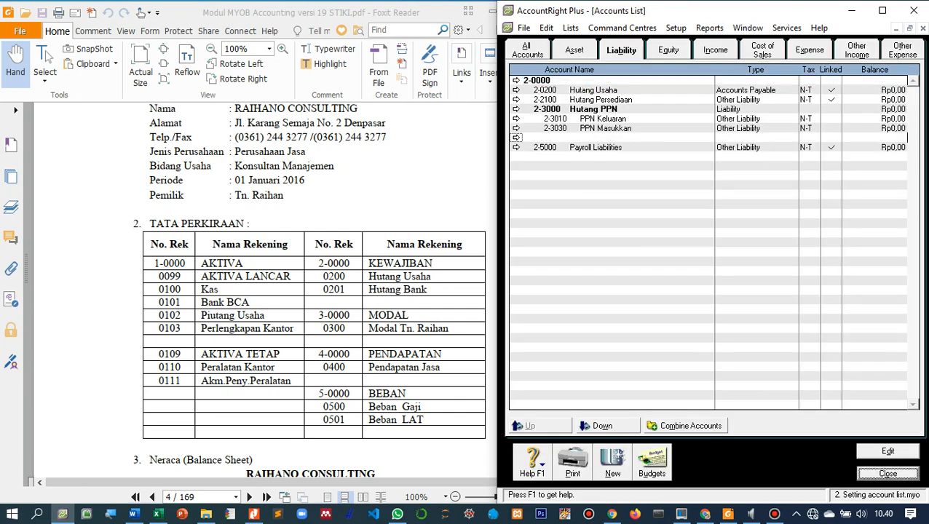
double_click(589, 138)
right_click(596, 179)
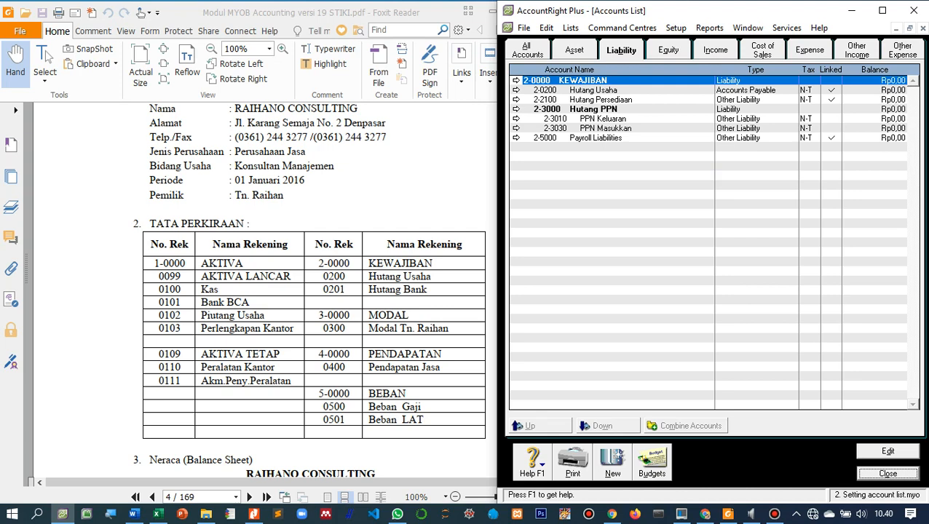
Rename the Payroll Liabilities account to Utang Gaji and set its account type to Other Current Liability
click(596, 137)
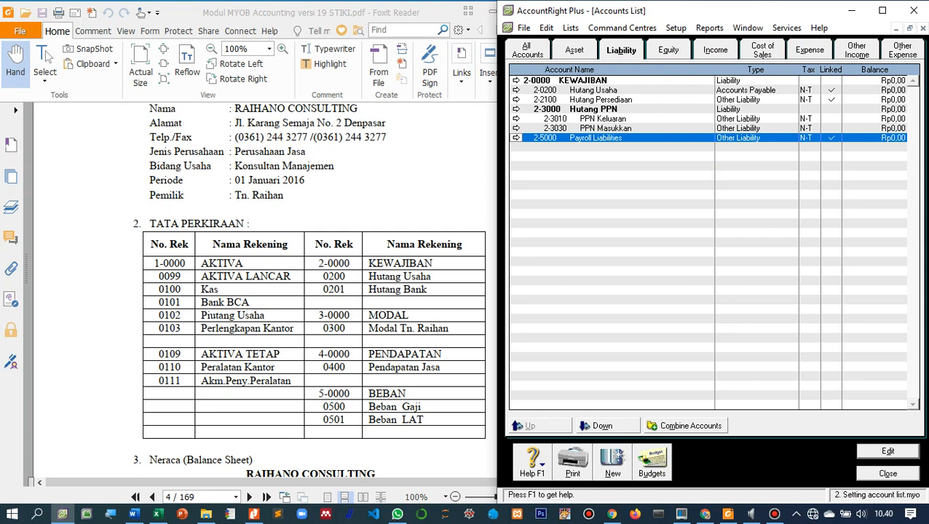
click(516, 138)
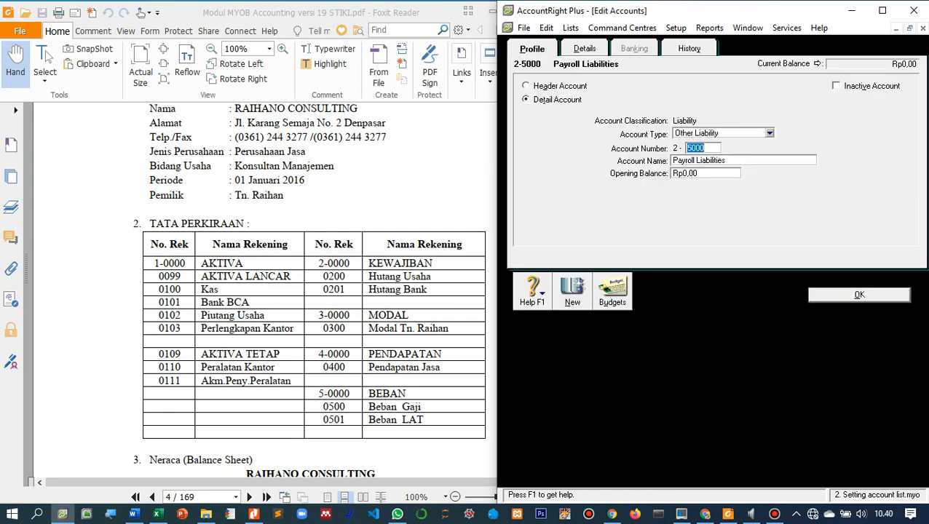
key(Tab)
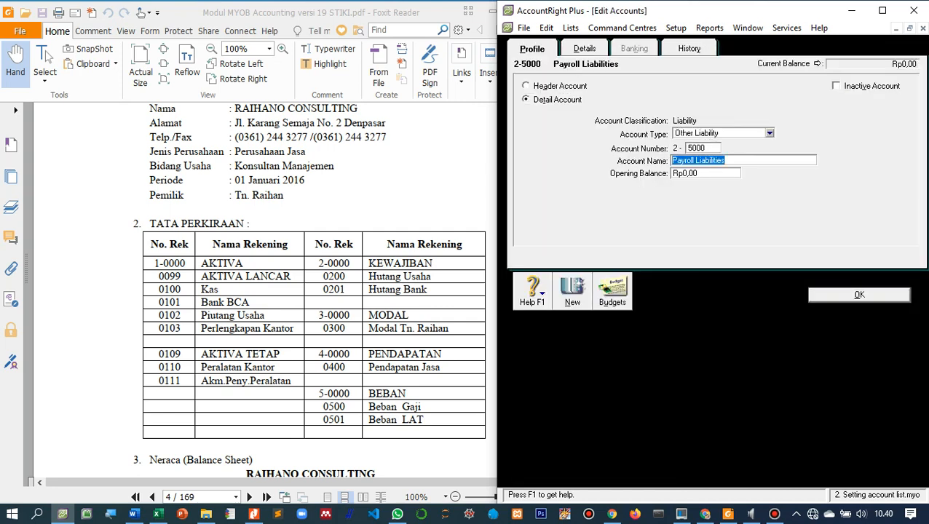
text(Utang )
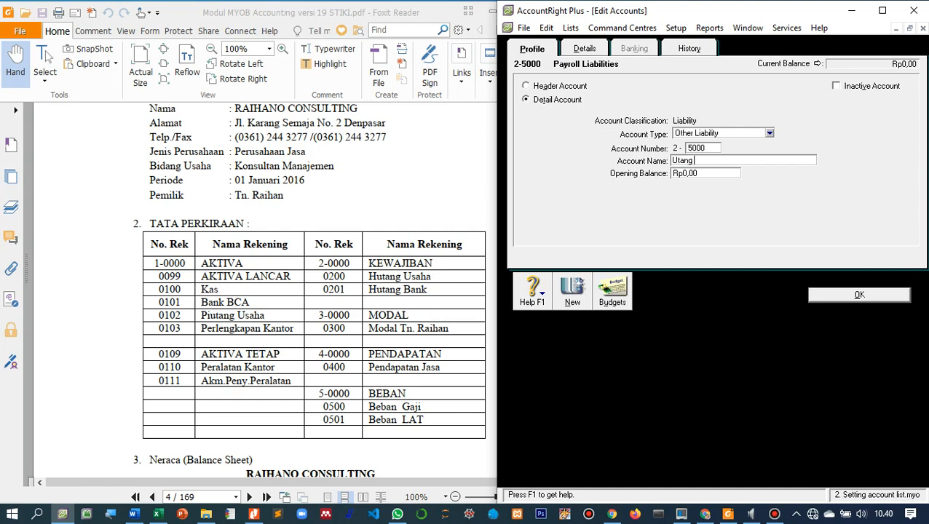
text(Gaji)
click(770, 133)
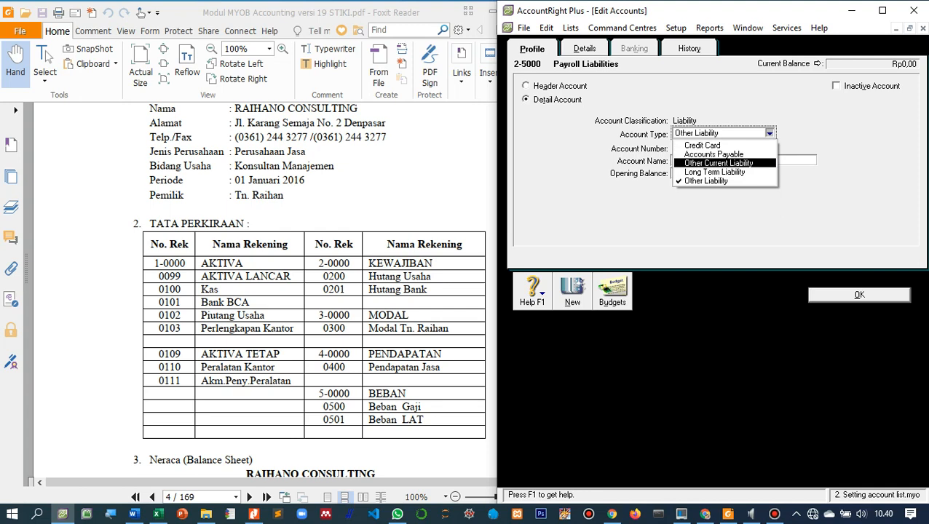
click(721, 164)
key(Return)
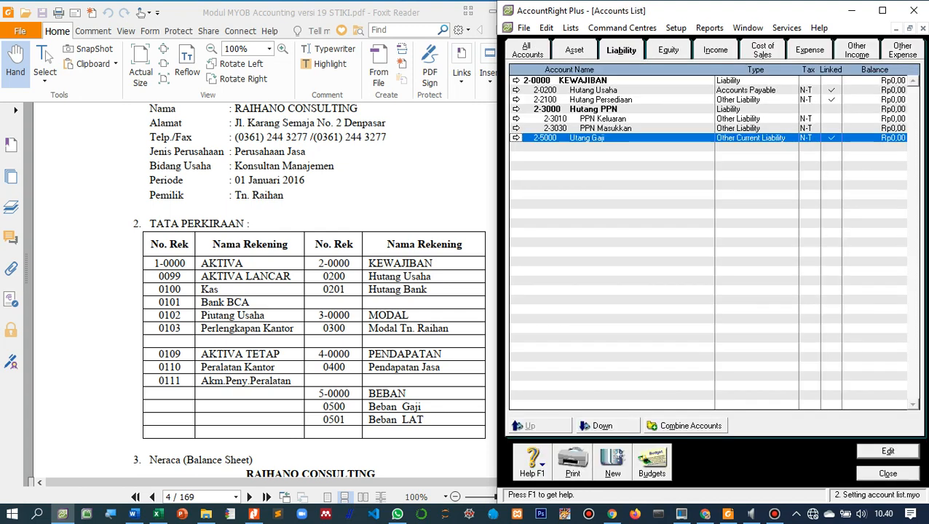
Set the account type of PPN Masukkan under Hutang PPN to Other Current Liability
click(606, 128)
double_click(605, 128)
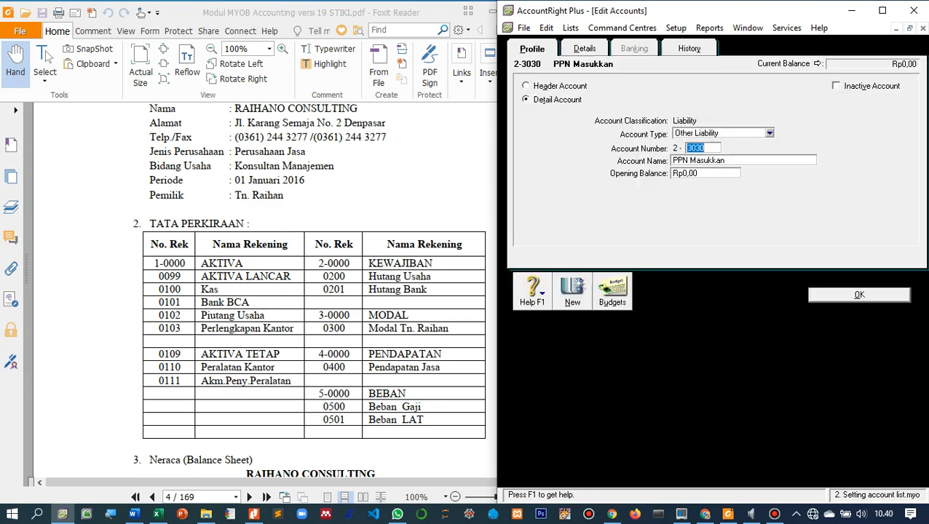
click(770, 134)
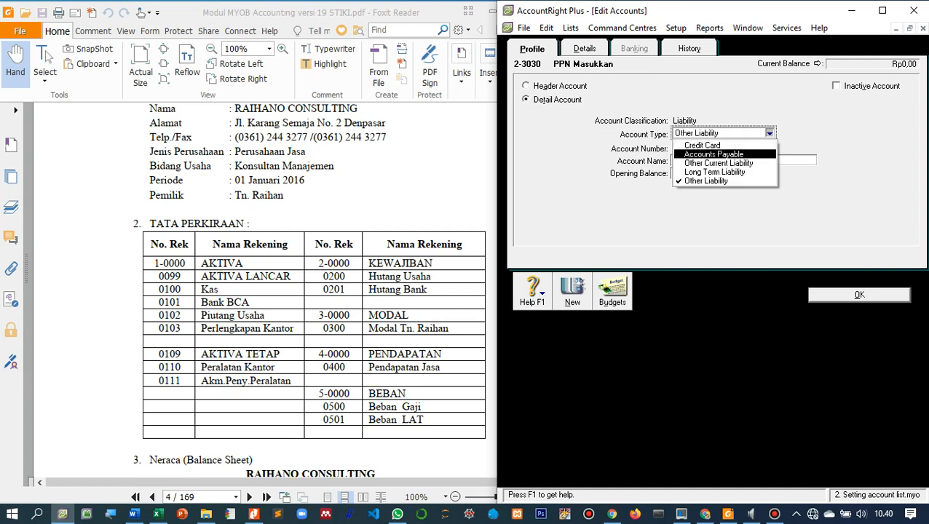
key(Down)
key(Tab)
key(Return)
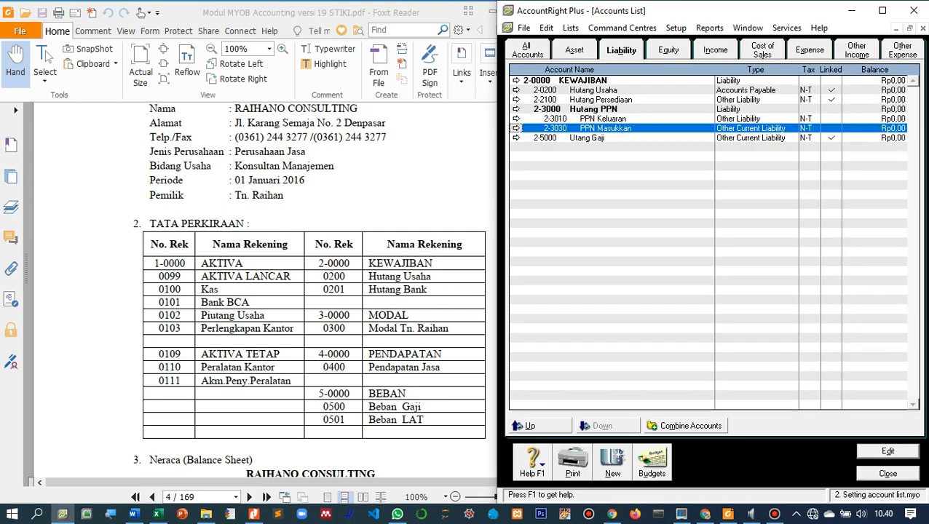
Set the account type of PPN Keluaran under Hutang PPN to Other Current Liability
key(Up)
key(Return)
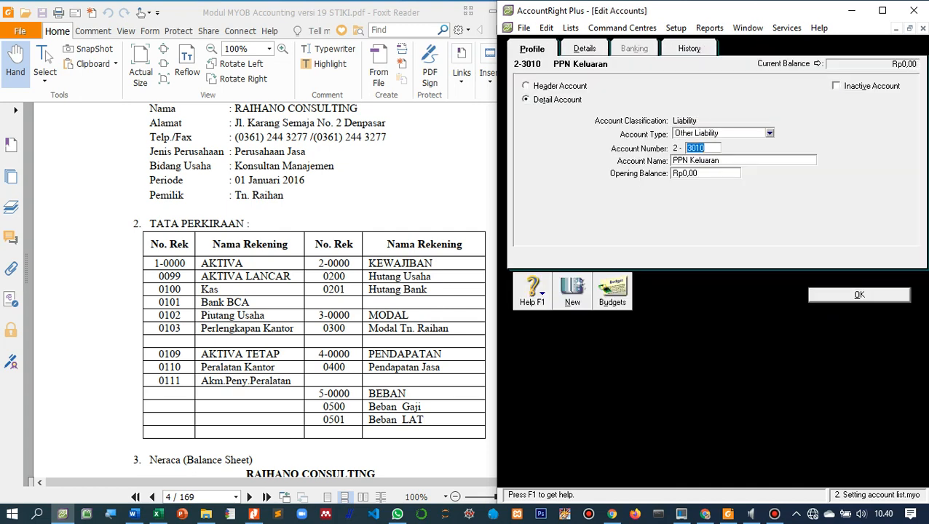
click(770, 133)
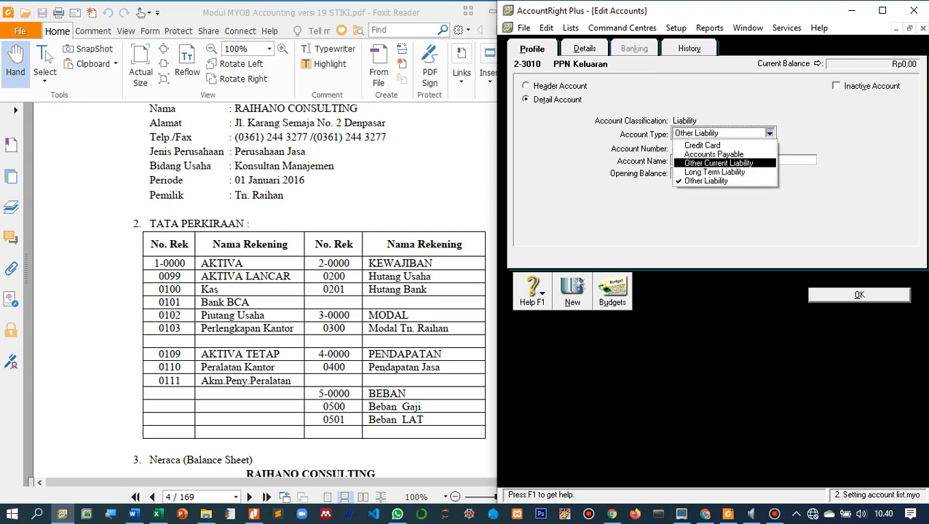
key(Return)
key(Return)
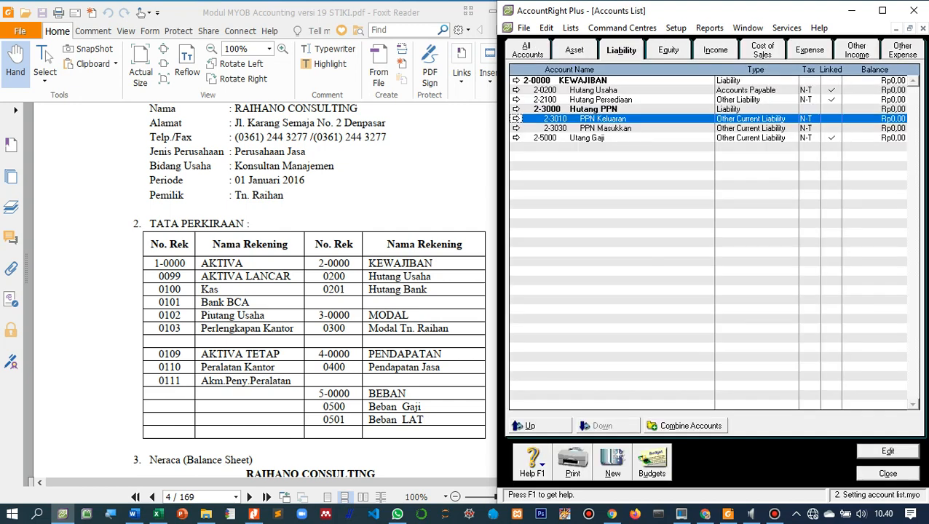
Set the account type of Hutang Persediaan to Other Current Liability
click(517, 99)
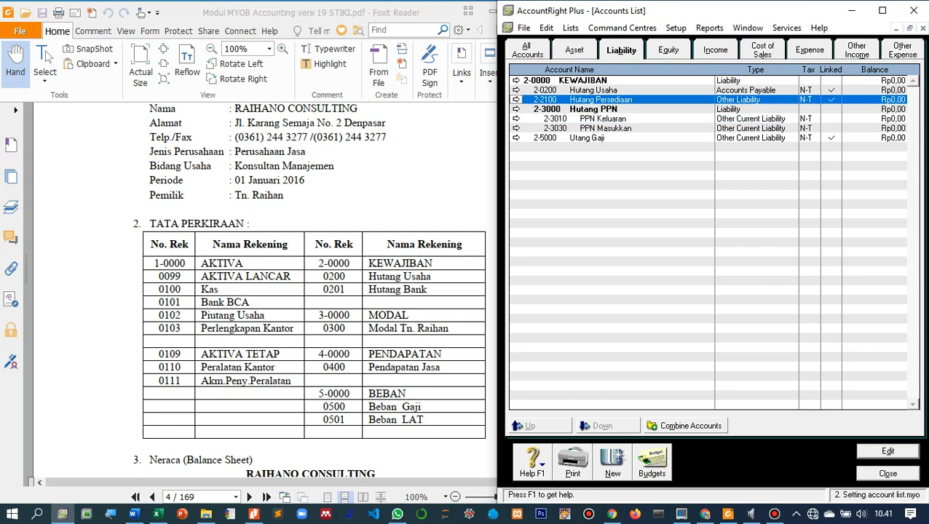
click(770, 133)
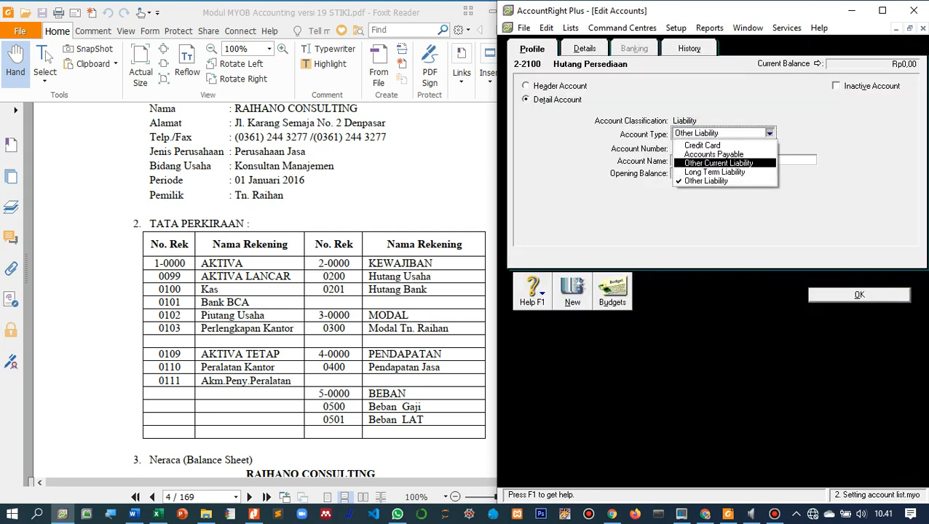
click(719, 163)
click(859, 295)
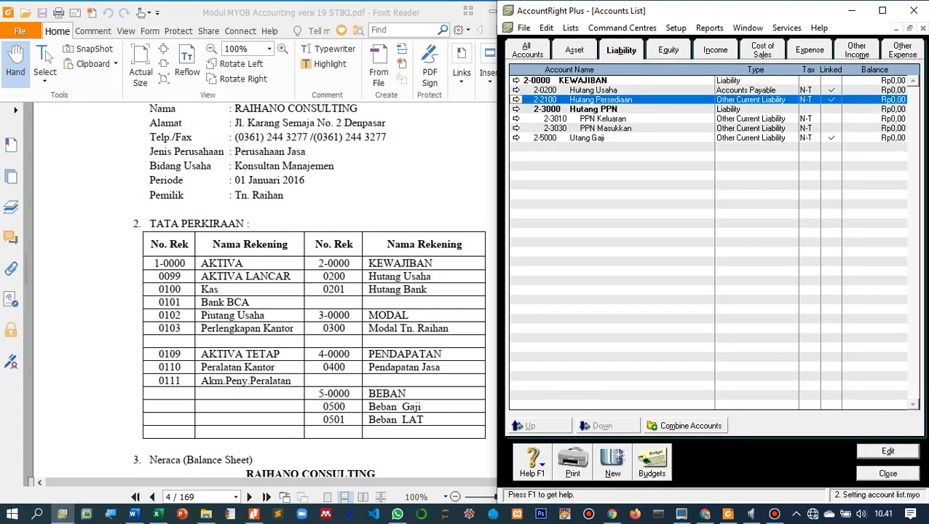
click(517, 90)
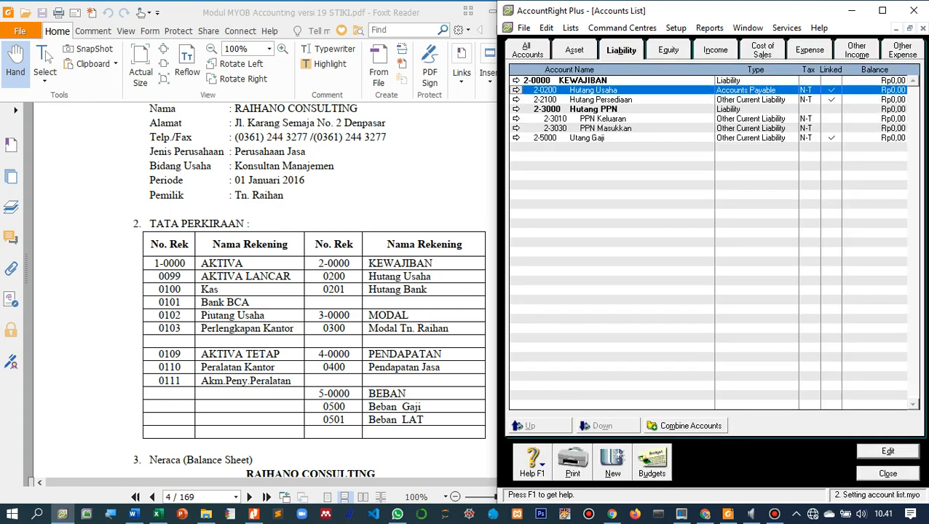
Add a Long Term Liability detail account numbered 2-0201 and named Hutang Bank
click(516, 138)
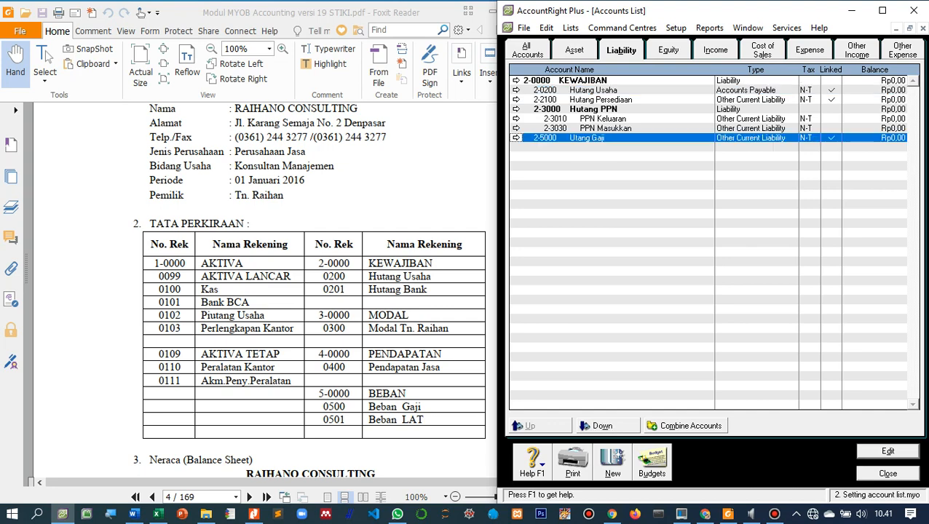
click(612, 465)
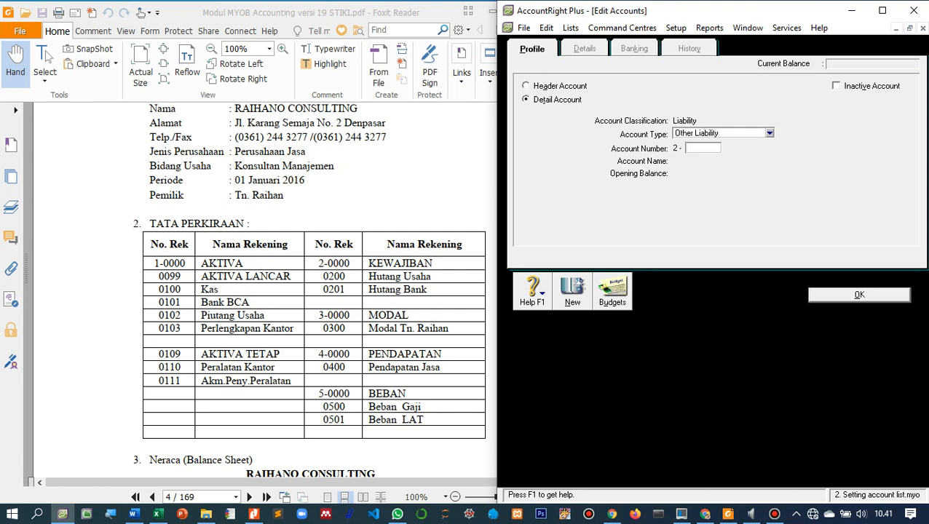
click(769, 133)
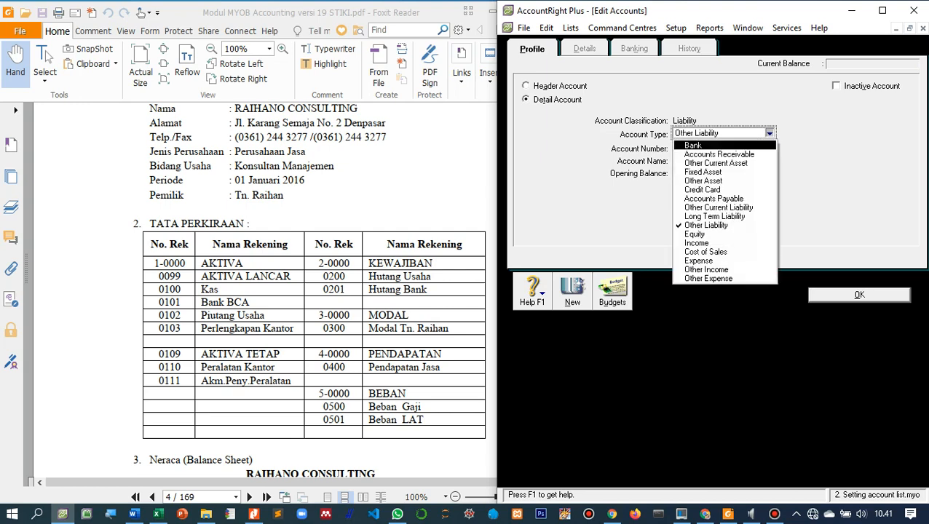
key(Return)
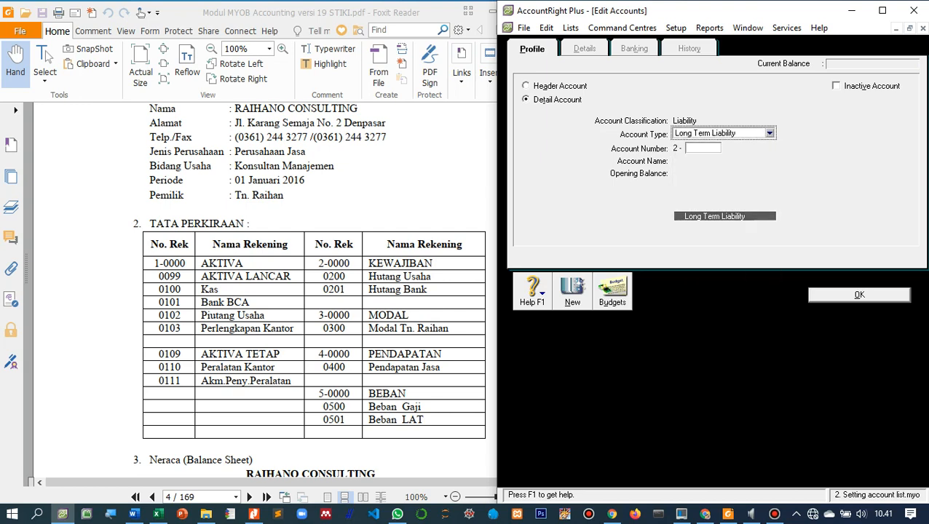
key(Tab)
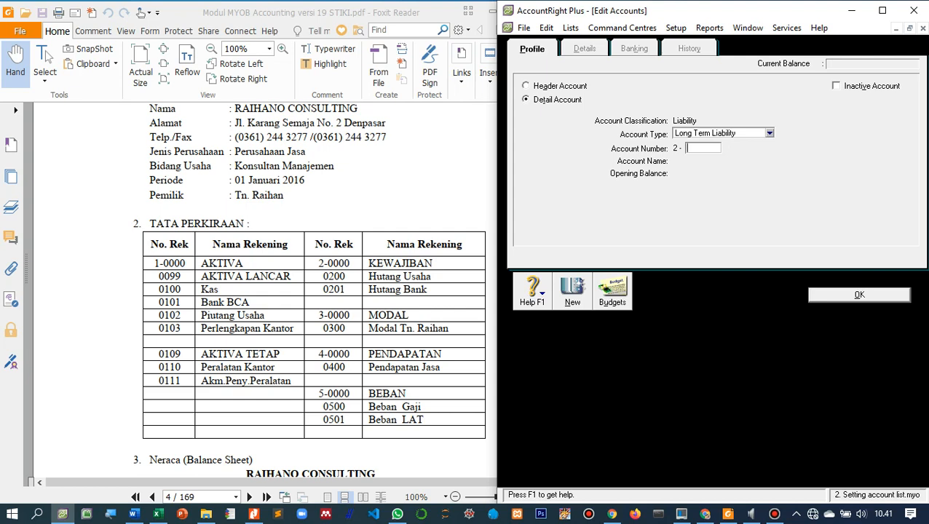
text(0201)
key(Tab)
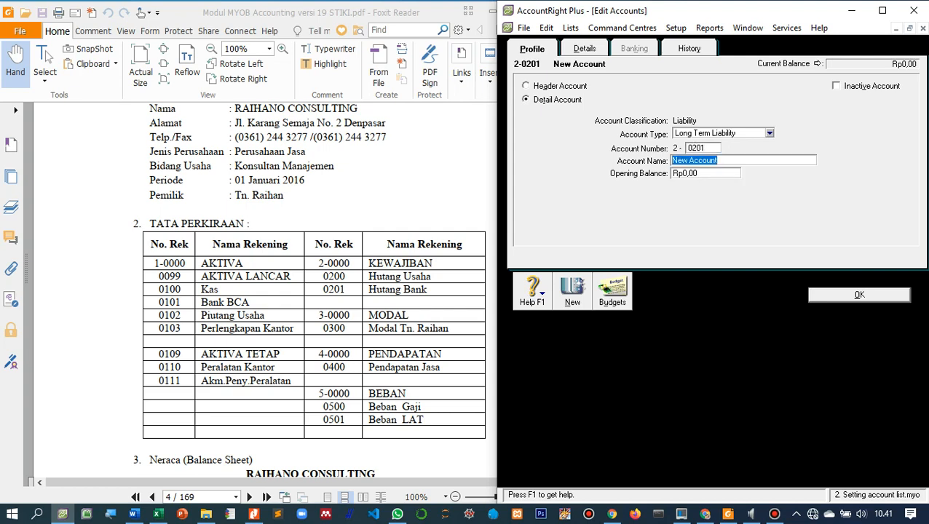
text(Hutang Bank)
key(Return)
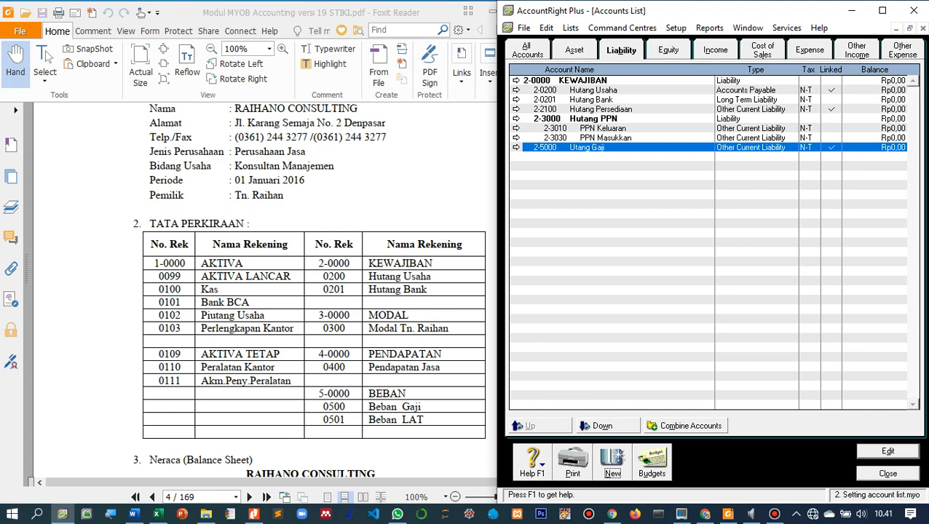
click(601, 109)
click(591, 100)
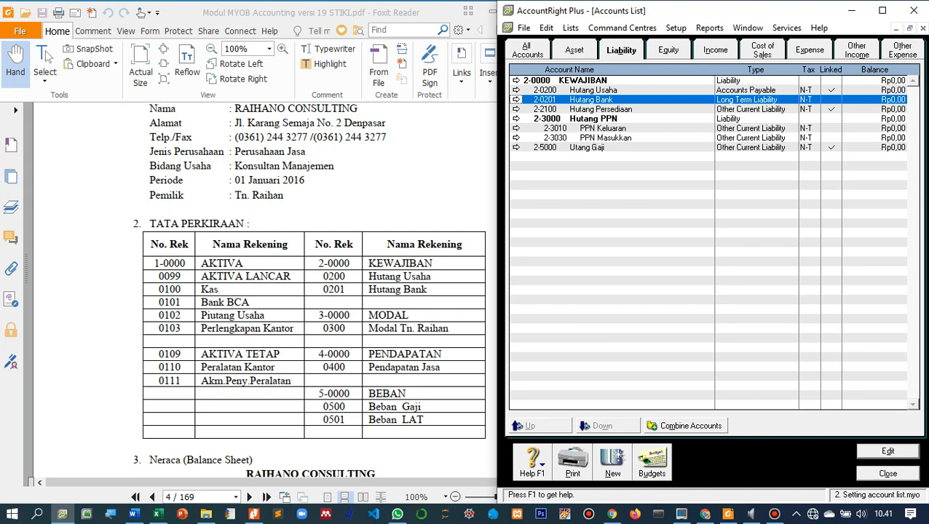
Rename the Utang Gaji account to Hutang Gaji
double_click(587, 148)
key(Tab)
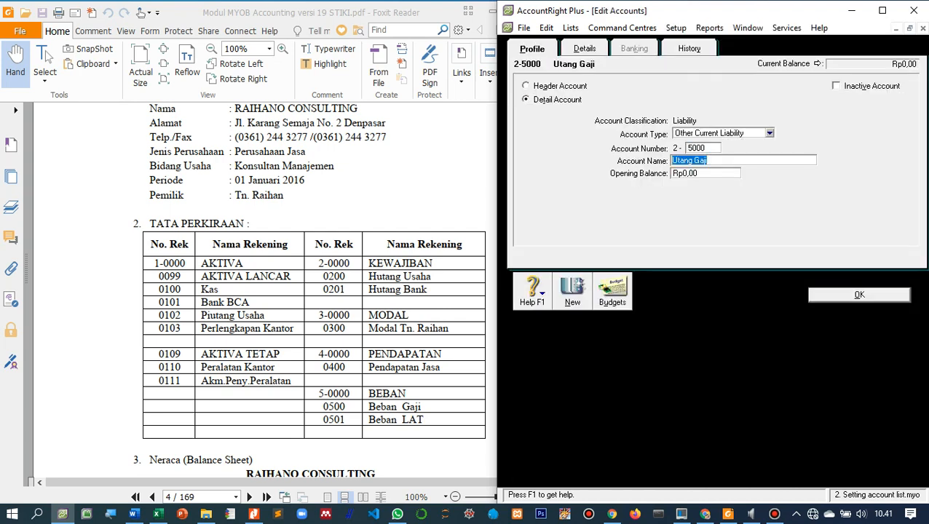
click(673, 160)
text(Hu)
key(Return)
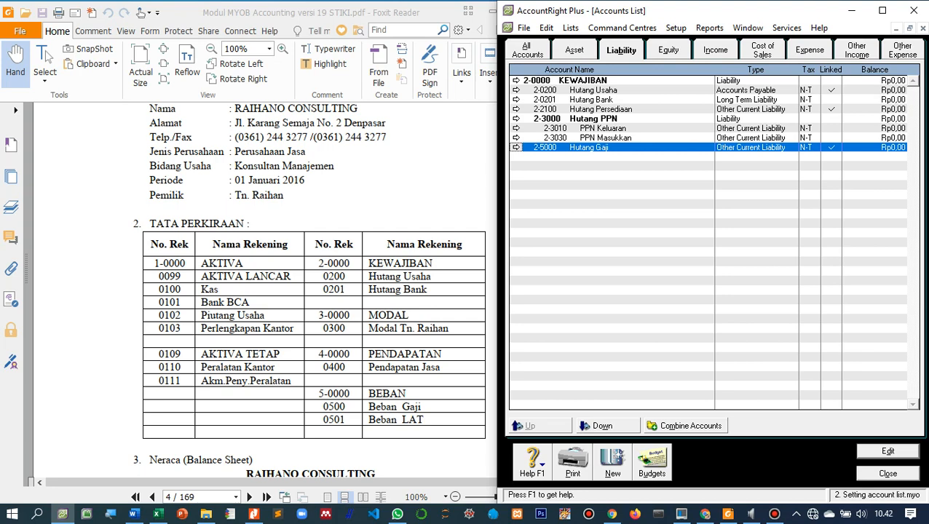
Rename the 3-0000 Equity header account to Modal
click(668, 51)
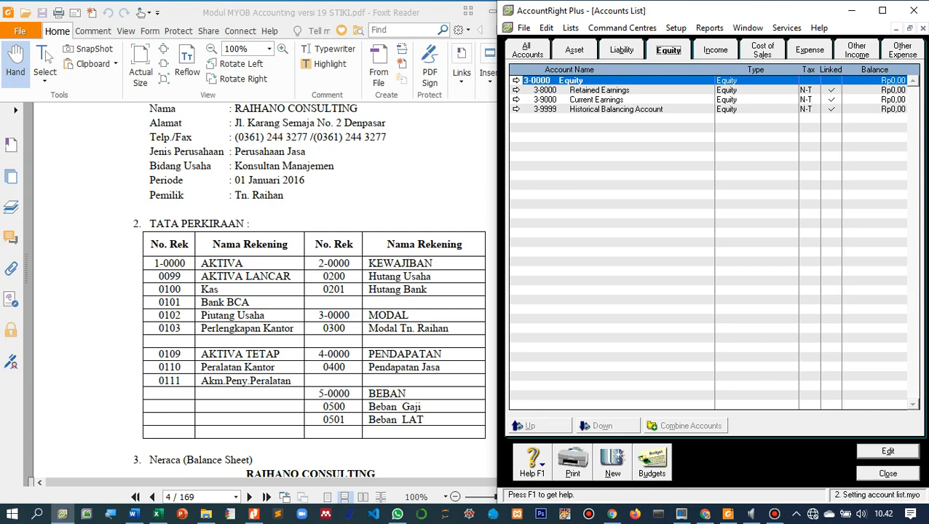
click(516, 80)
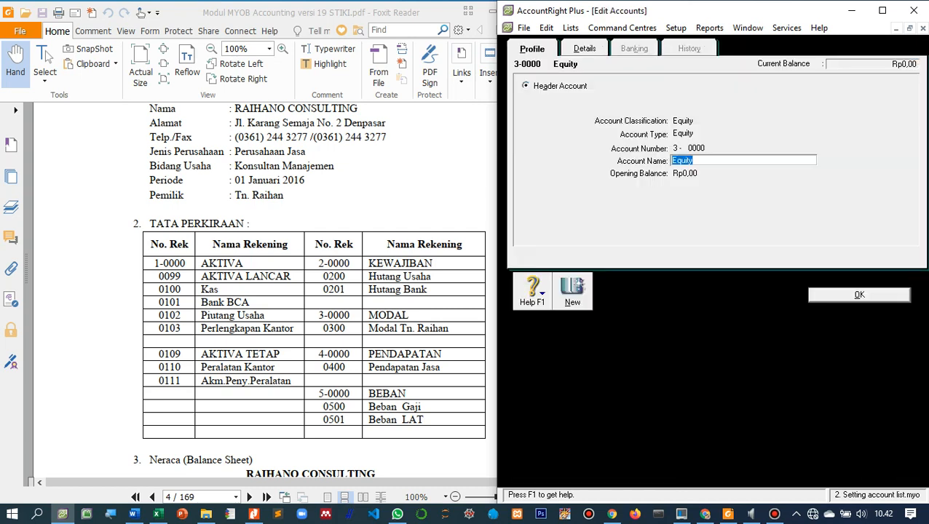
text(Modal)
key(Return)
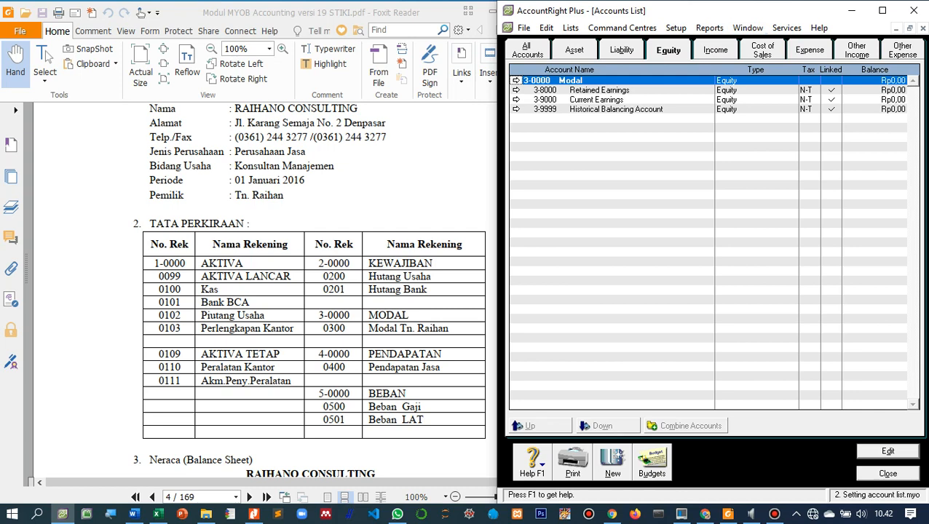
Rename the 3-8000 Retained Earnings account to Laba Ditahan
click(599, 90)
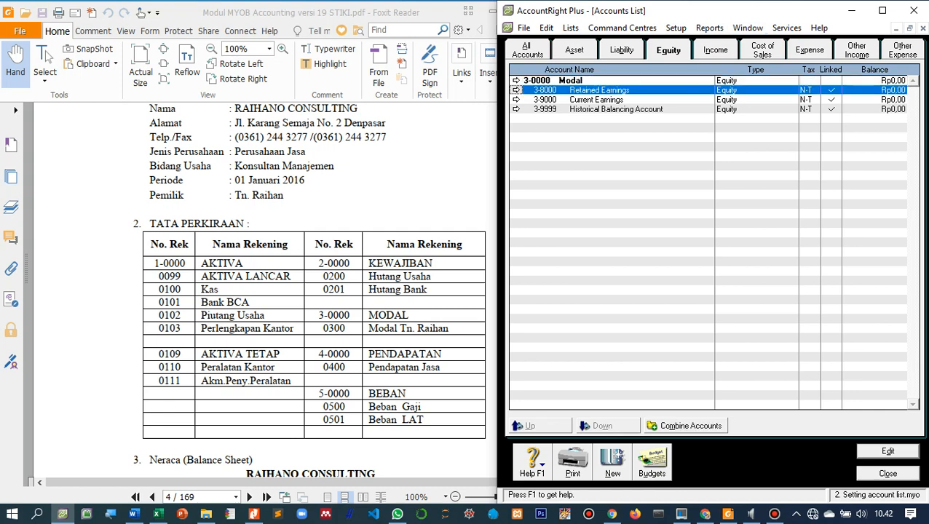
click(889, 452)
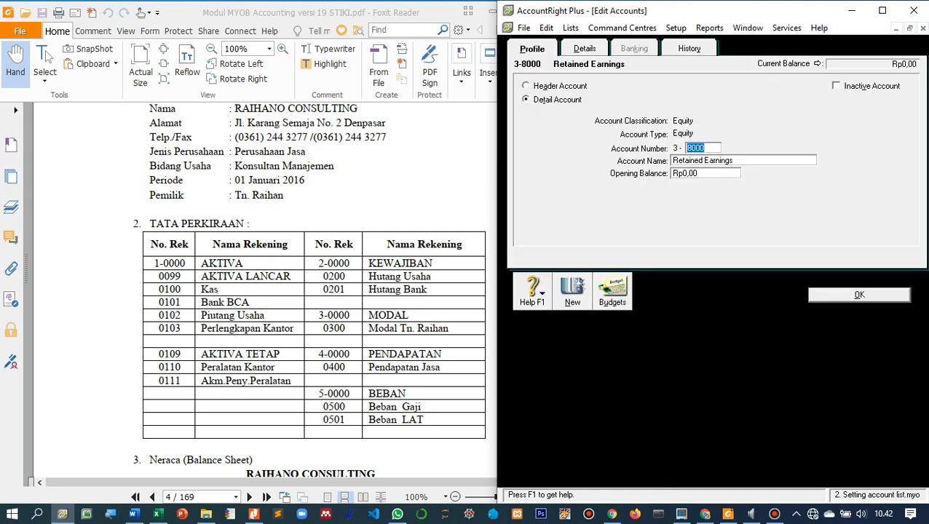
key(Tab)
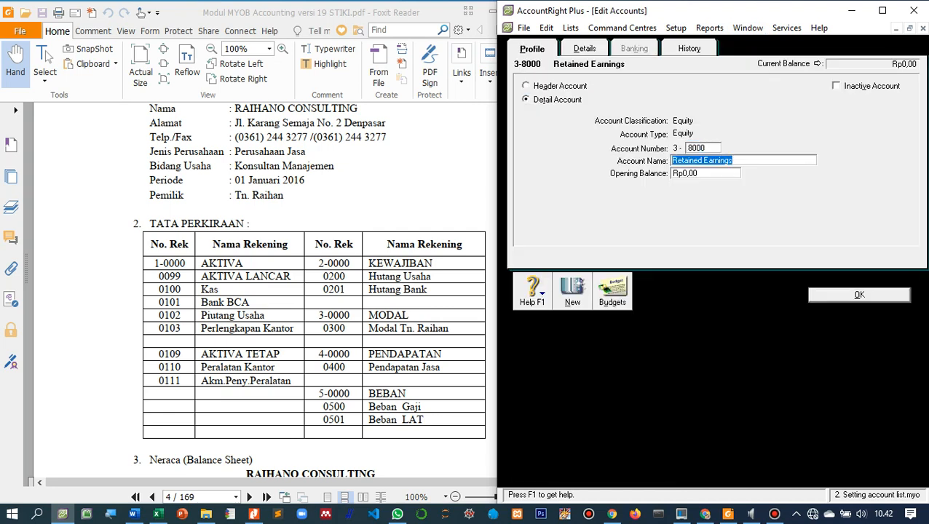
text(Laba Ditahan)
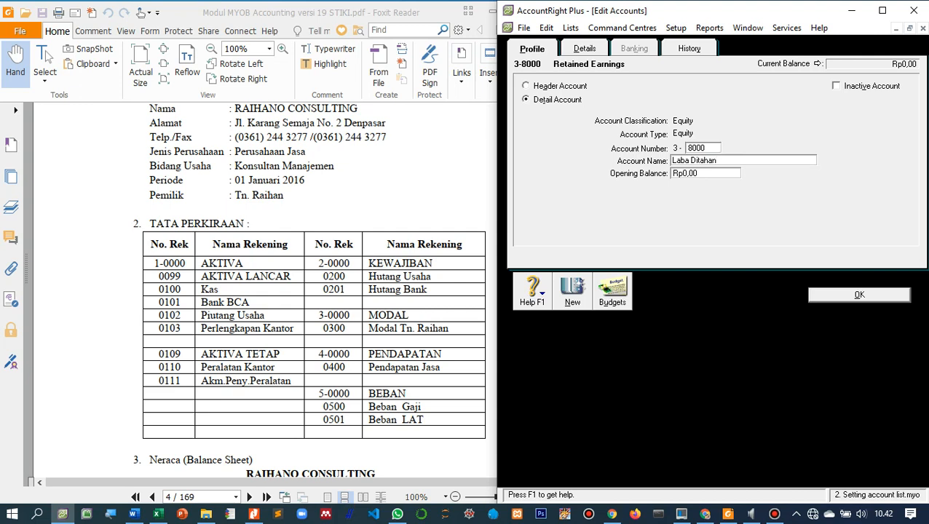
key(Return)
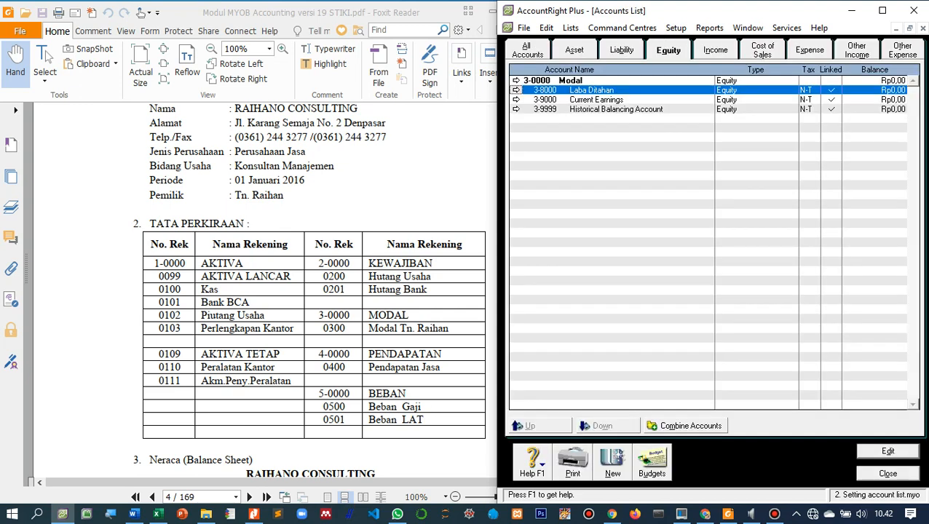
Rename the 3-9000 Current Earnings account to Laba/Rugi Tahun Berjalan
double_click(596, 100)
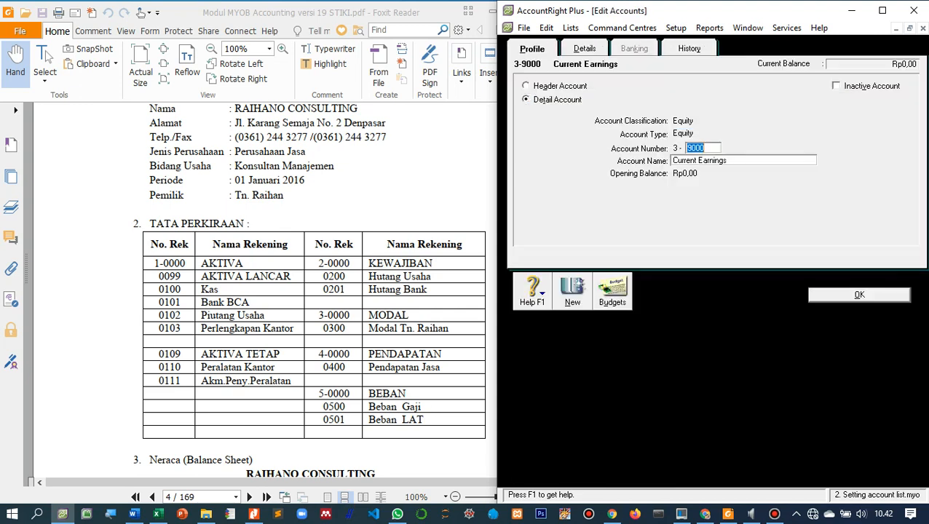
key(Tab)
text(La)
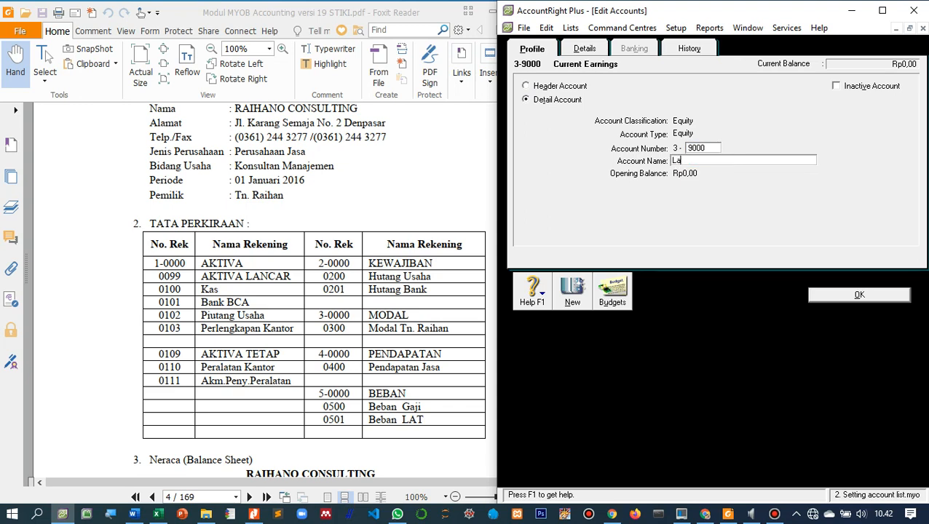
text(ba/Rugi Tahun Berjalan)
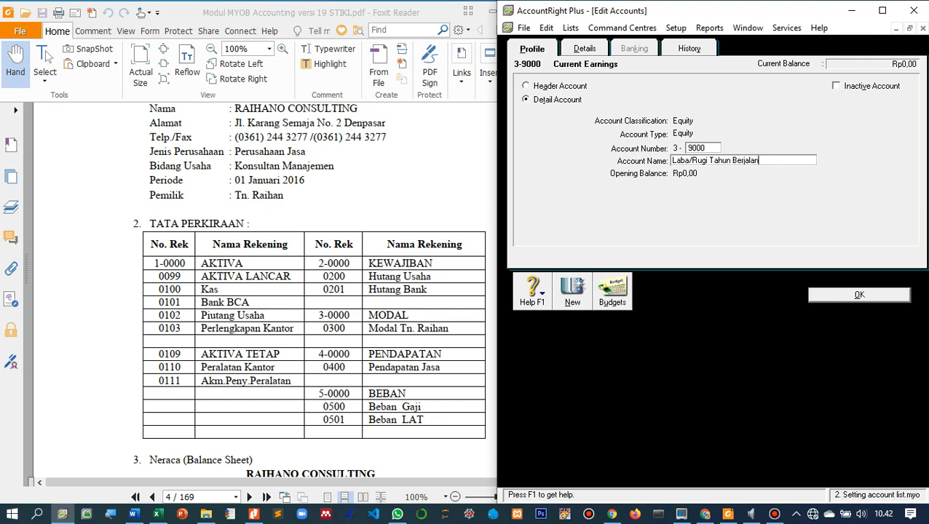
key(Return)
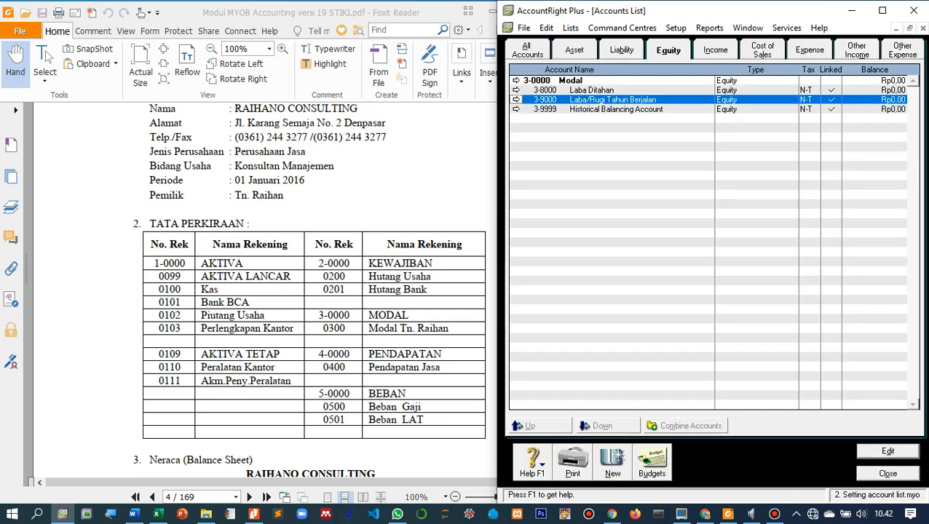
Rename the 3-9999 Historical Balancing Account to Saldo Keseimbangan
key(Down)
key(Return)
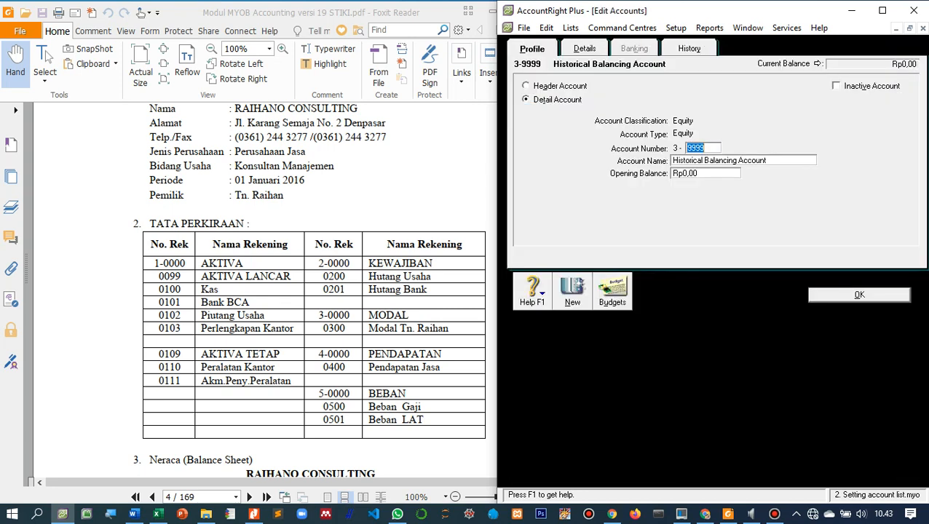
key(Tab)
text(Saldo)
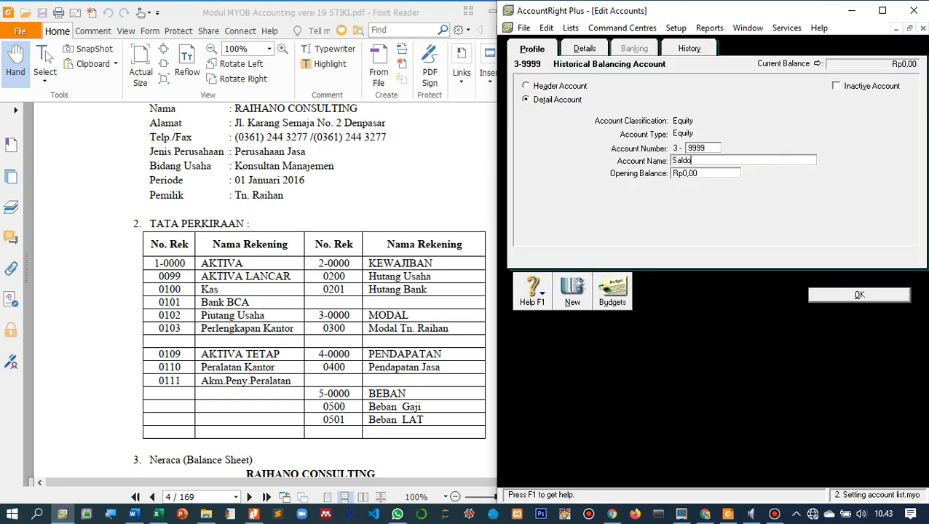
text( Keseimbangan)
key(Return)
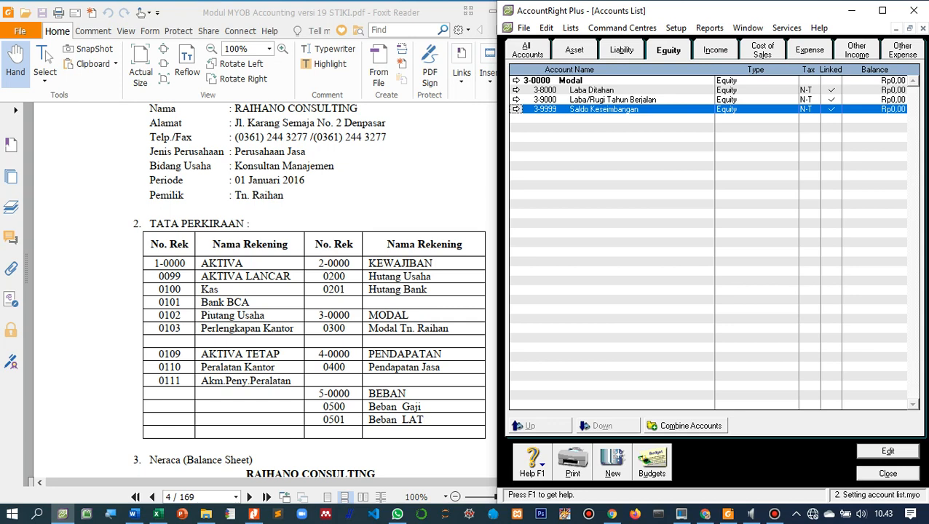
Add an Equity detail account numbered 3-0300, named as the owner's capital account (Modal plus the owner's name) listed in the PDF
click(715, 50)
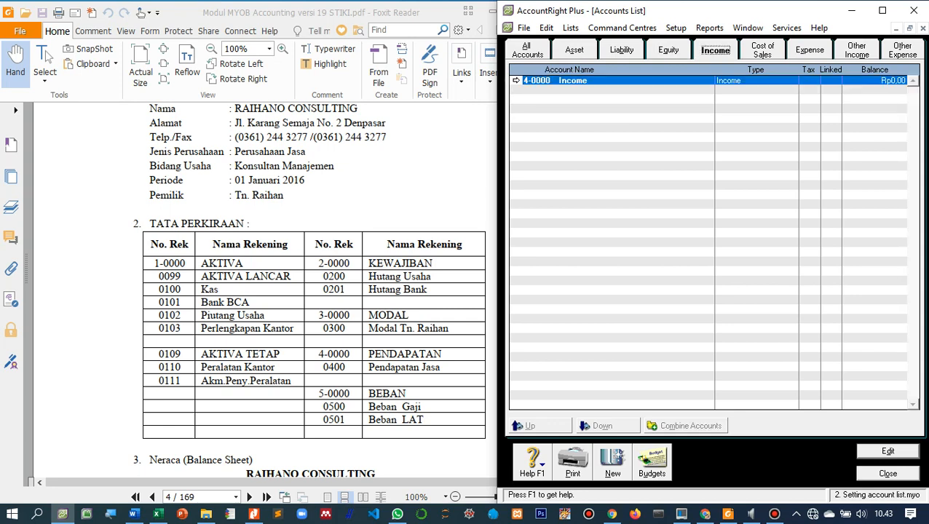
click(669, 50)
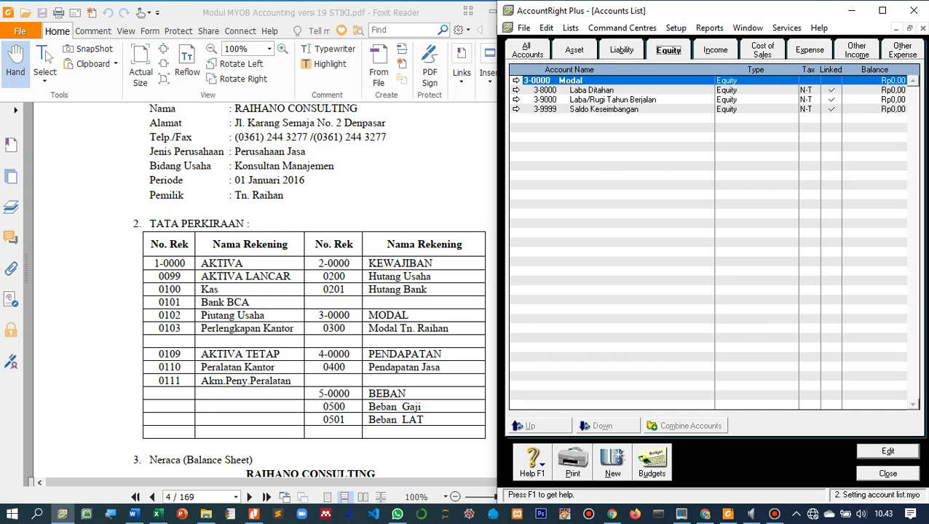
click(613, 463)
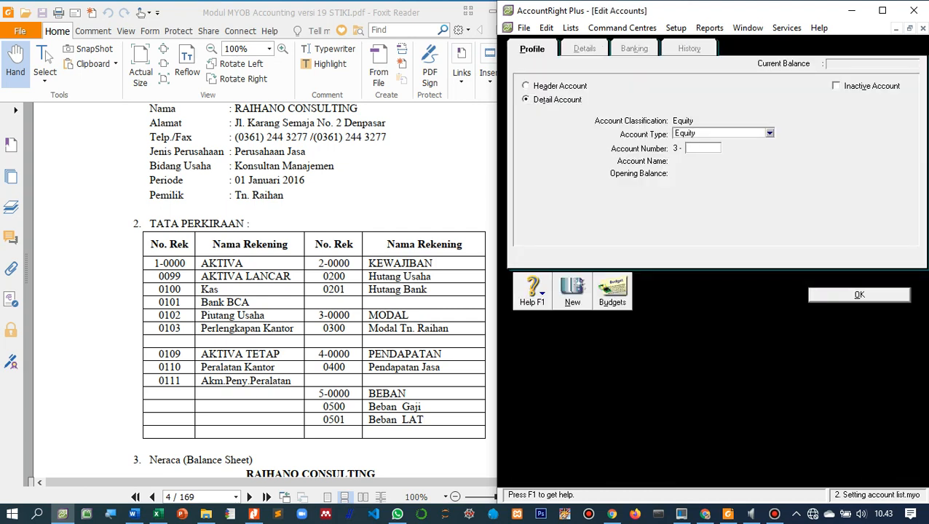
text(0300)
key(Tab)
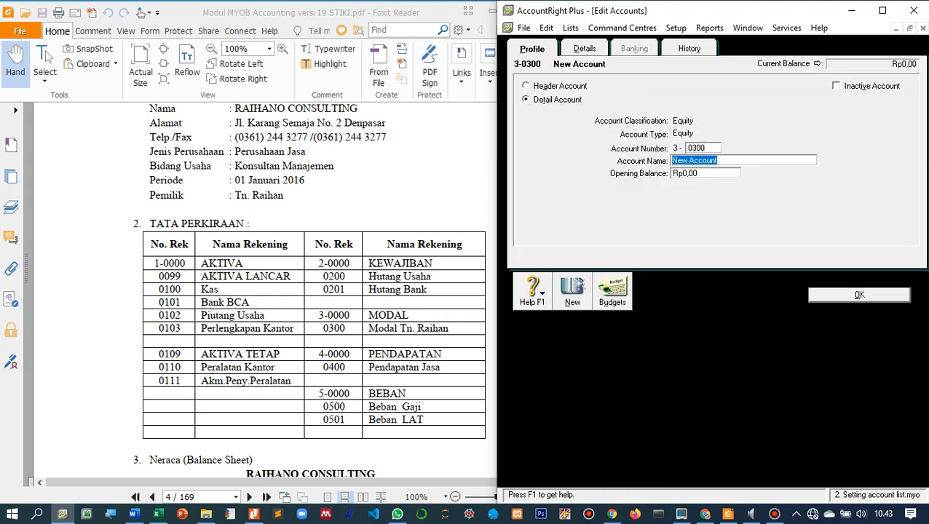
text(Modal Tn. Raihan)
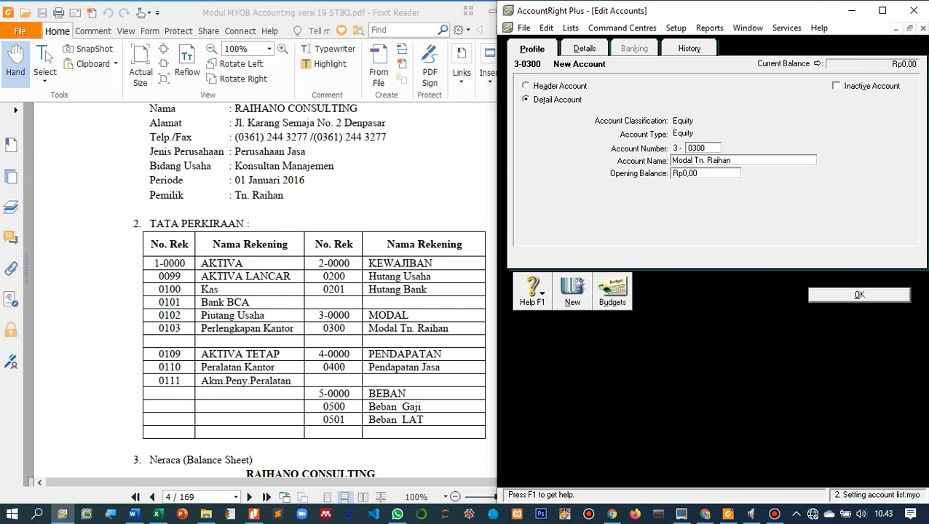
key(Return)
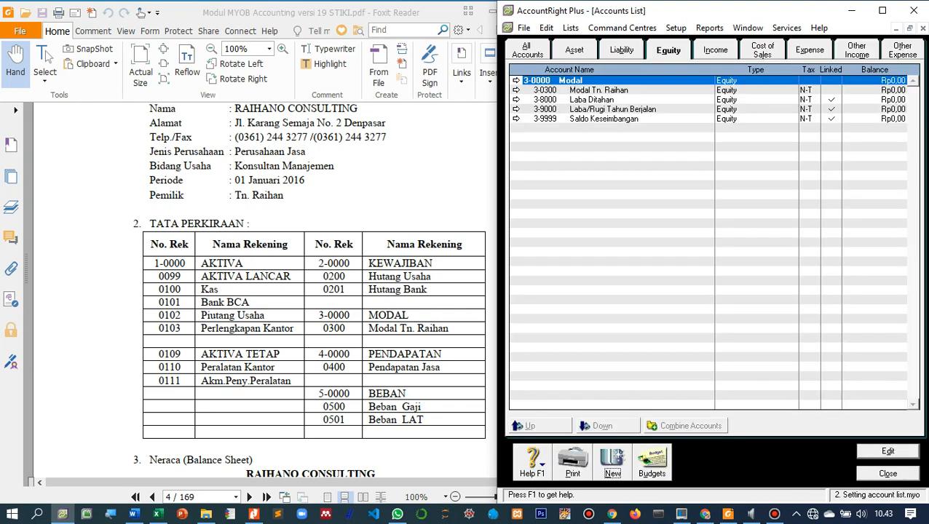
Rename the 4-0000 Income header account to Pendapatan
click(716, 50)
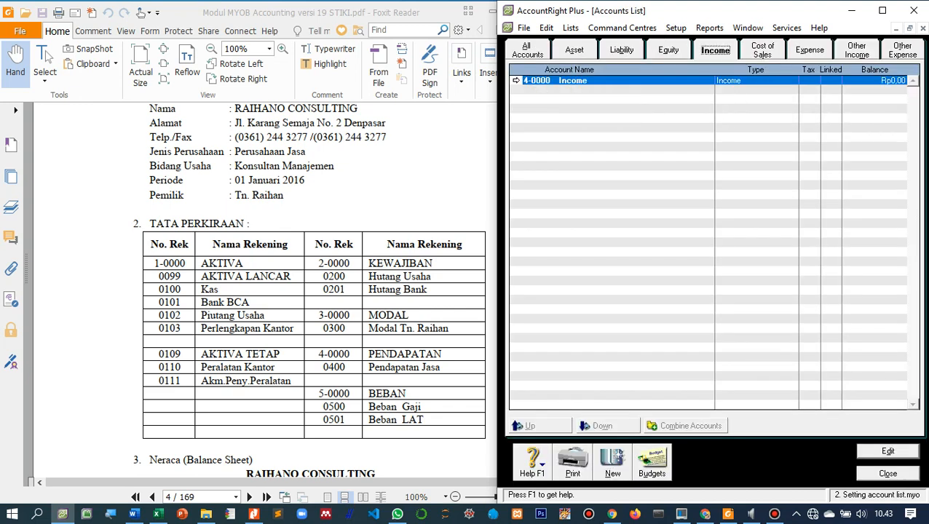
click(517, 80)
text(dapatan)
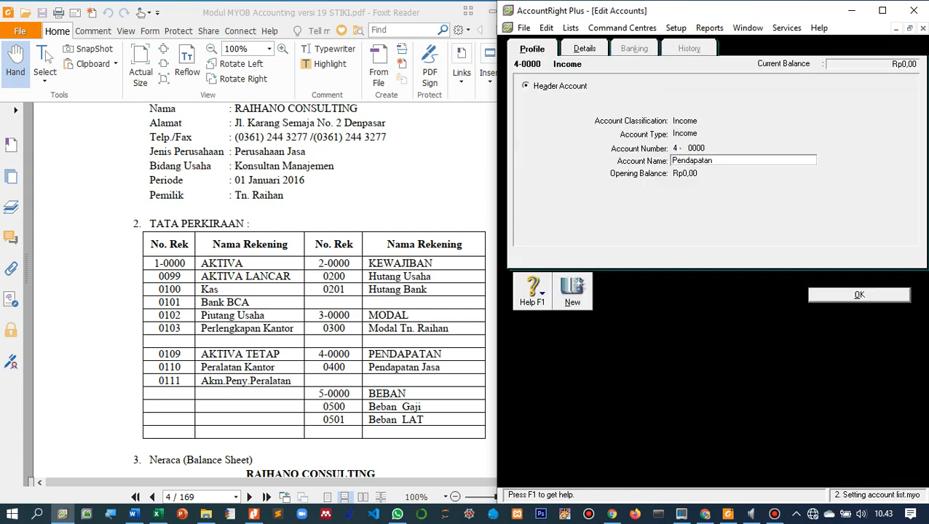
key(Return)
Add an Income detail account numbered 4-0400 and named Pendapatan Jasa
key(alt+n)
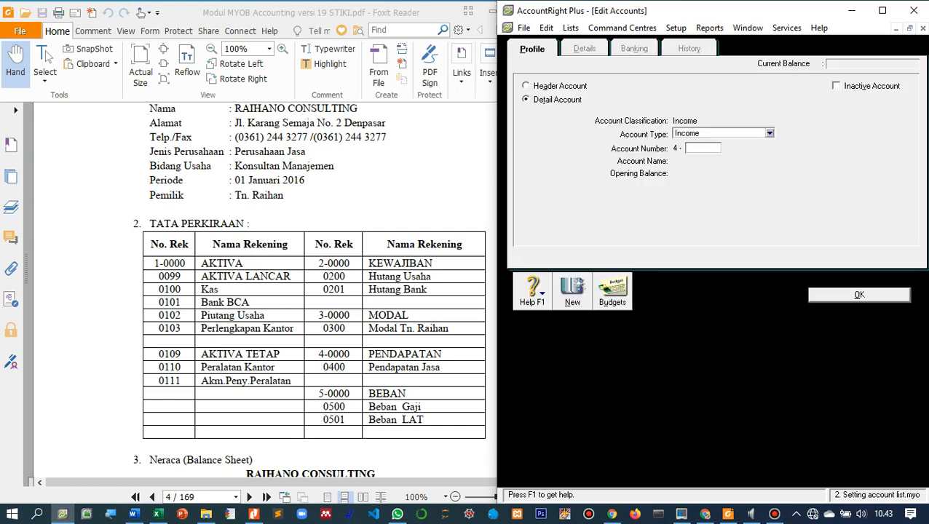
text(0400)
key(Tab)
text(P)
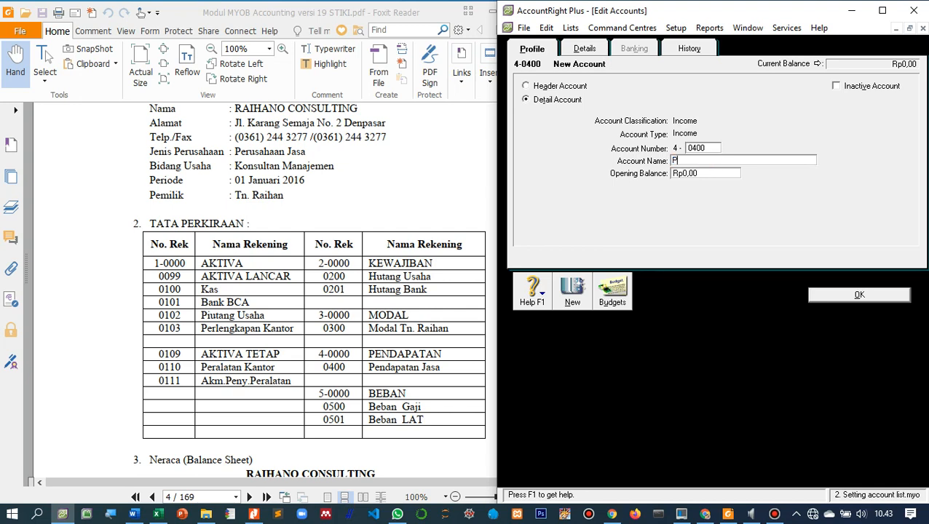
text(endapatan Jasa)
key(Return)
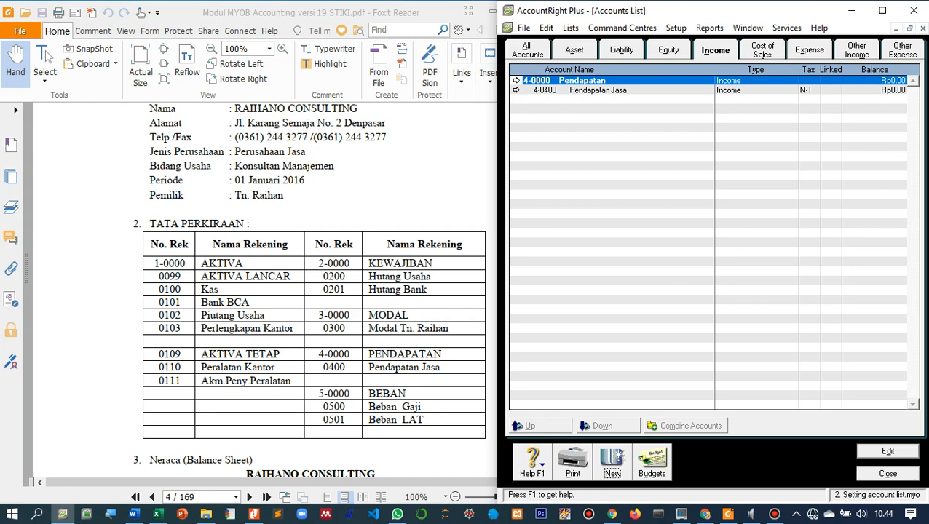
Rename the 5-0000 Cost Of Sales header account to Harga Pokok Penjualan
click(762, 50)
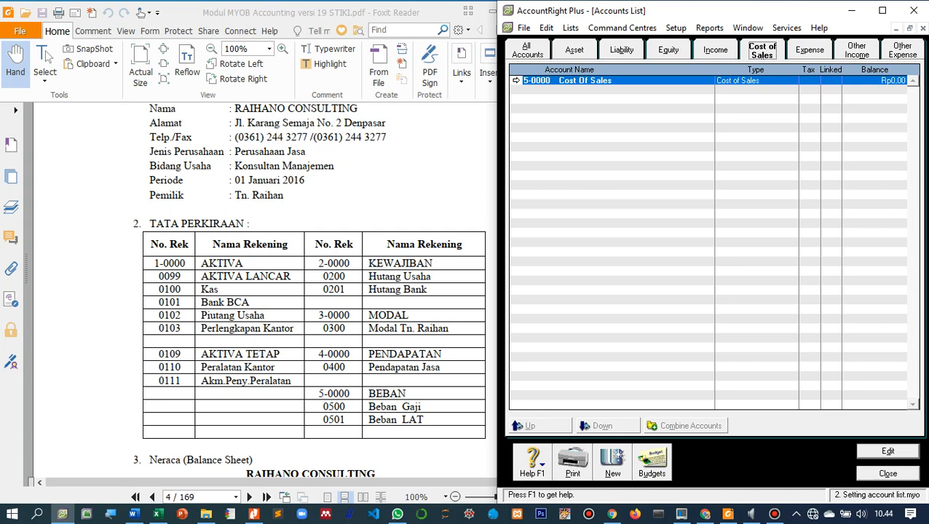
click(516, 81)
text(Har)
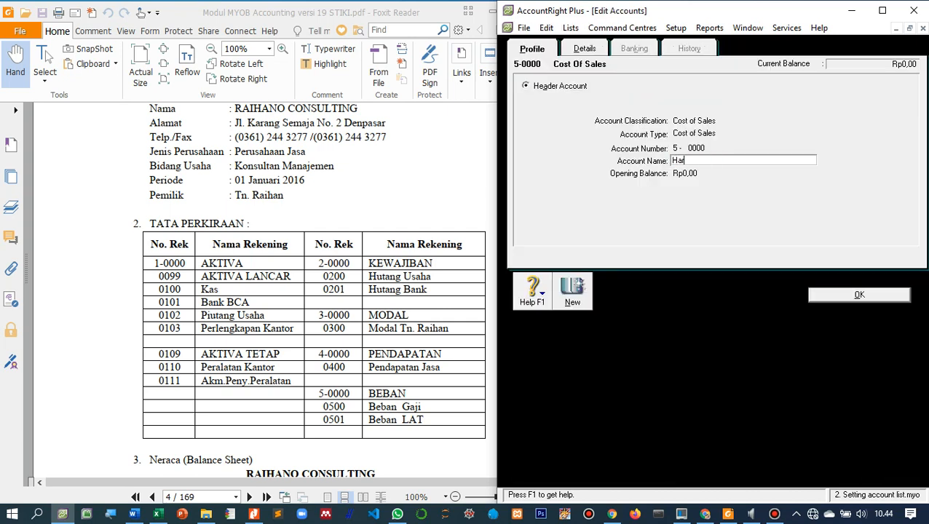
text(ga Pokok Penjualan)
key(Return)
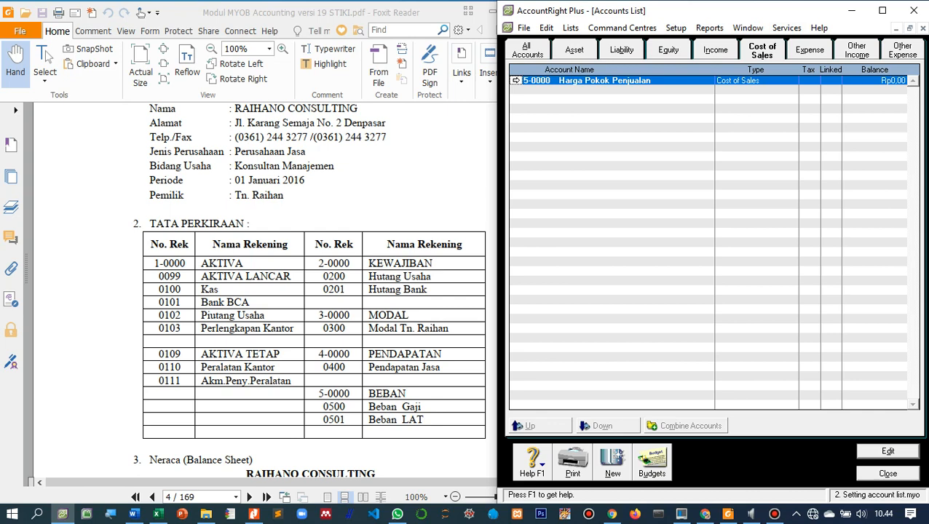
Rename the 6-0000 Expenses header account to BEBAN in capital letters
click(810, 50)
click(517, 81)
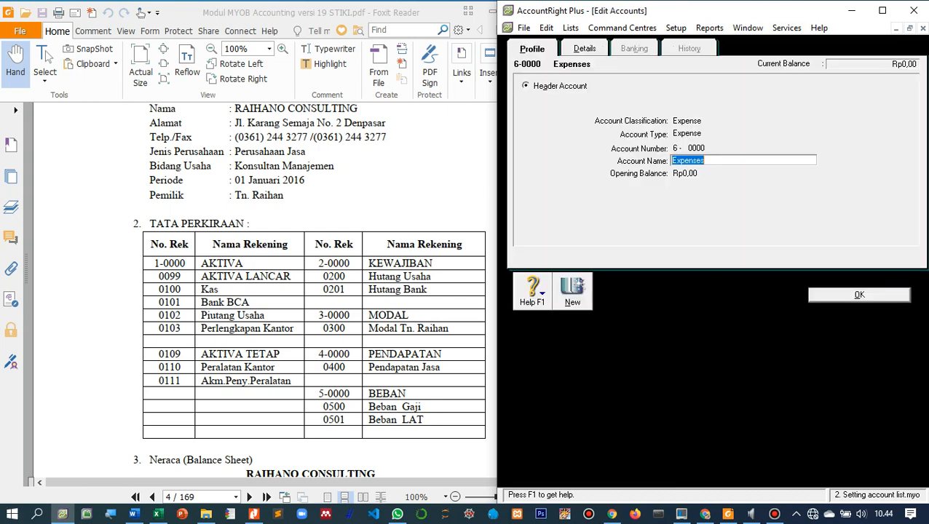
text(Beban)
drag(670, 161, 694, 161)
text(BEBAN)
key(Return)
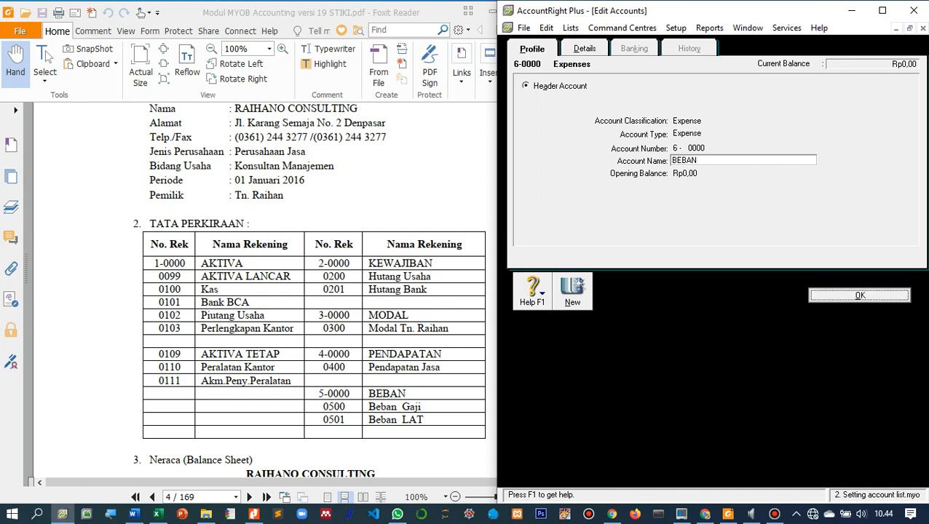
Change the name of the 5-0000 Cost of Sales header account to all capitals, HARGA POKOK PENJUALAN
click(762, 51)
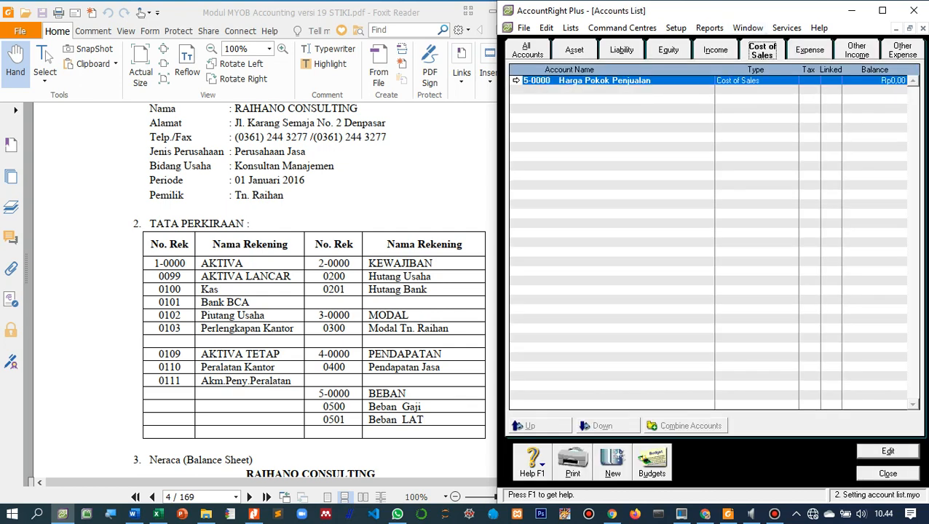
click(515, 81)
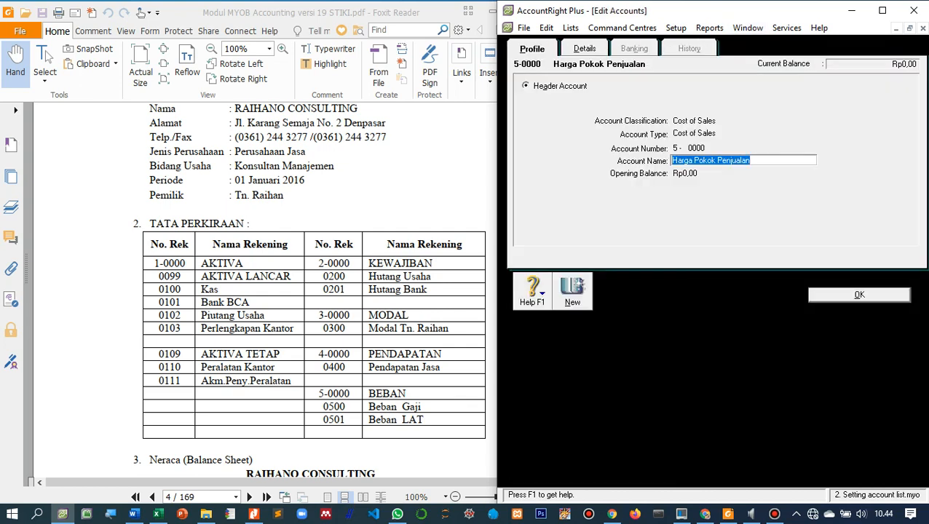
text(harga)
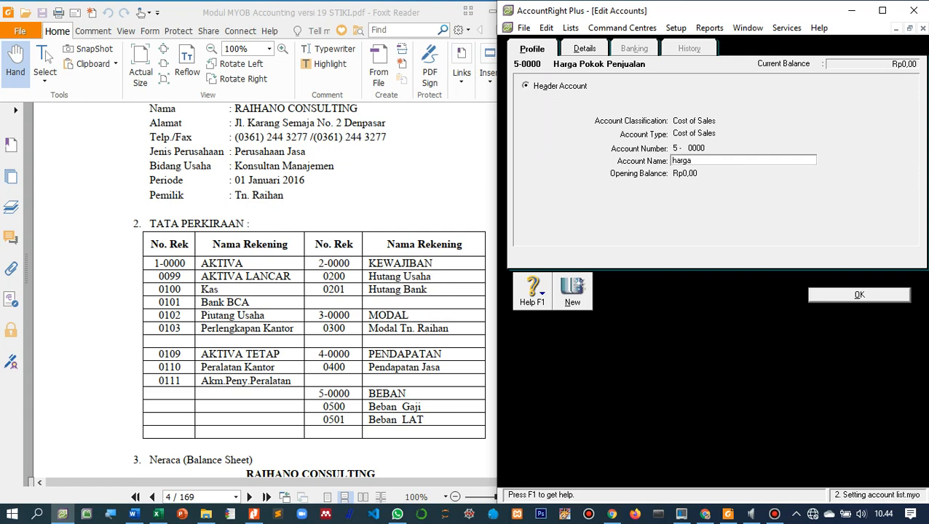
key(Home)
key(shift+Right)
key(shift+Right)
key(shift+Right)
key(shift+Right)
key(shift+Right)
text(HARGA POKOK PENJUALAN)
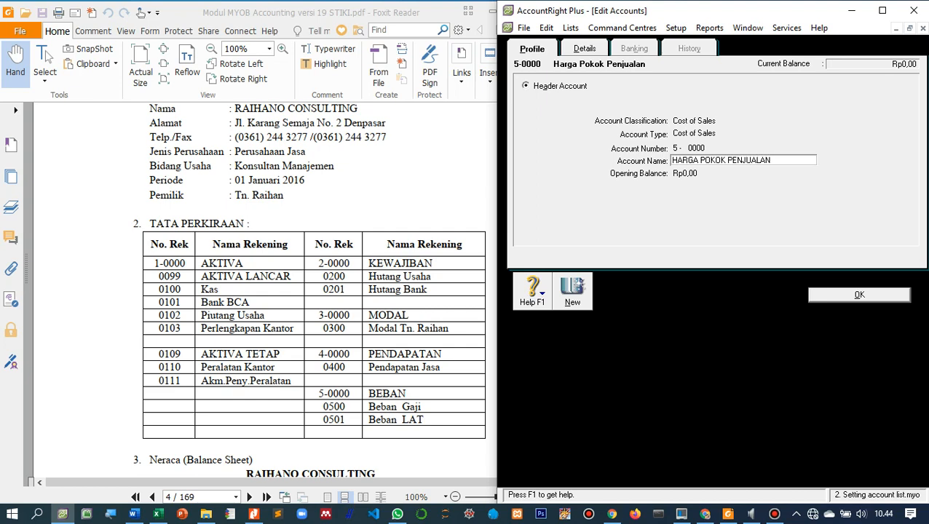
key(Return)
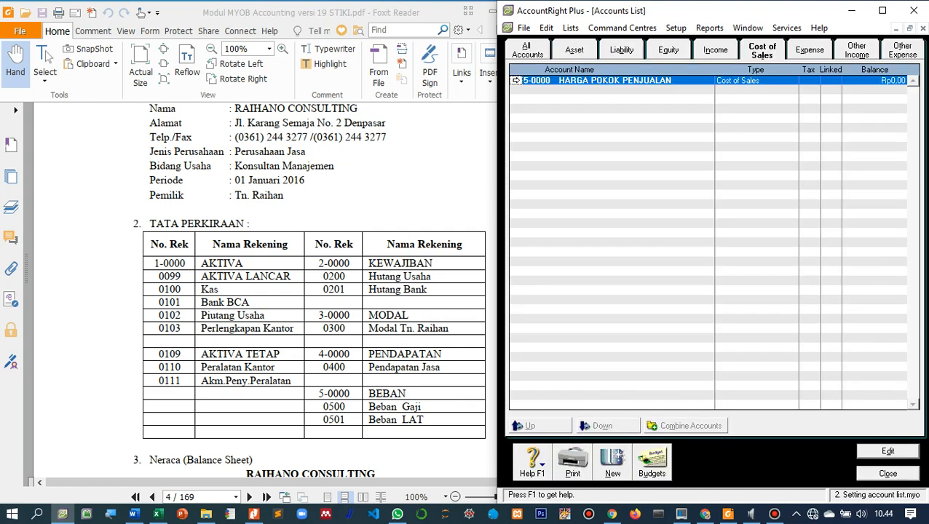
Change the name of the 4-0000 Income header account to all capitals, PENDAPATAN
click(716, 49)
click(517, 81)
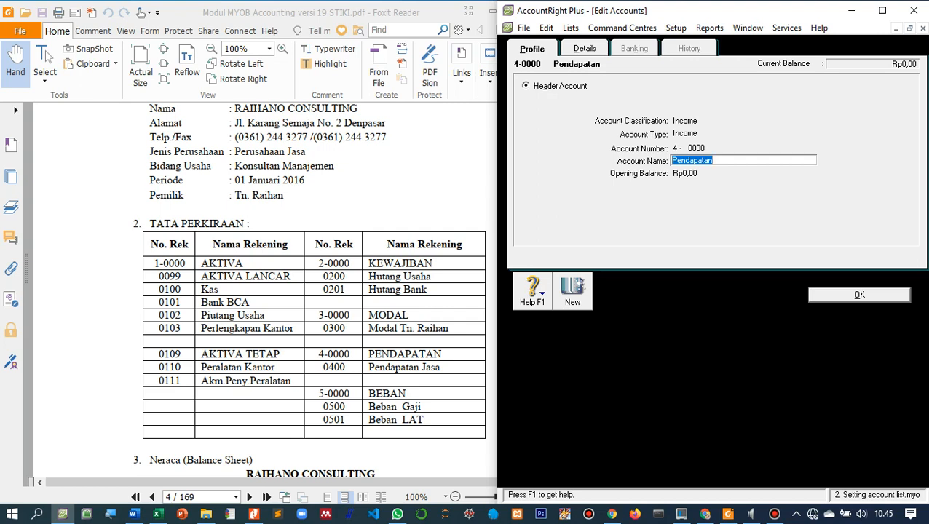
text(pendap)
key(BackSpace)
key(BackSpace)
key(BackSpace)
key(BackSpace)
key(BackSpace)
key(BackSpace)
text(PENDAPATAN)
key(Return)
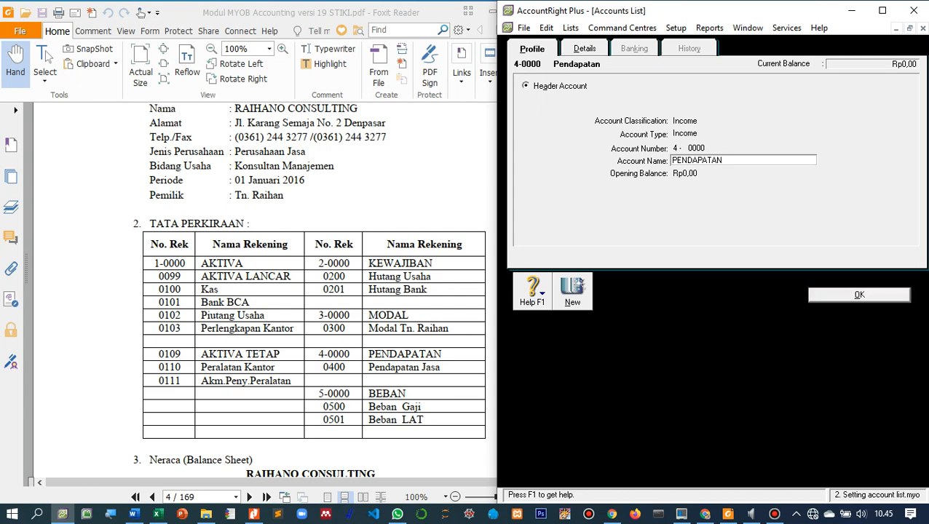
Change the name of the 3-0000 Modal equity header account to all capitals, MODAL
click(668, 50)
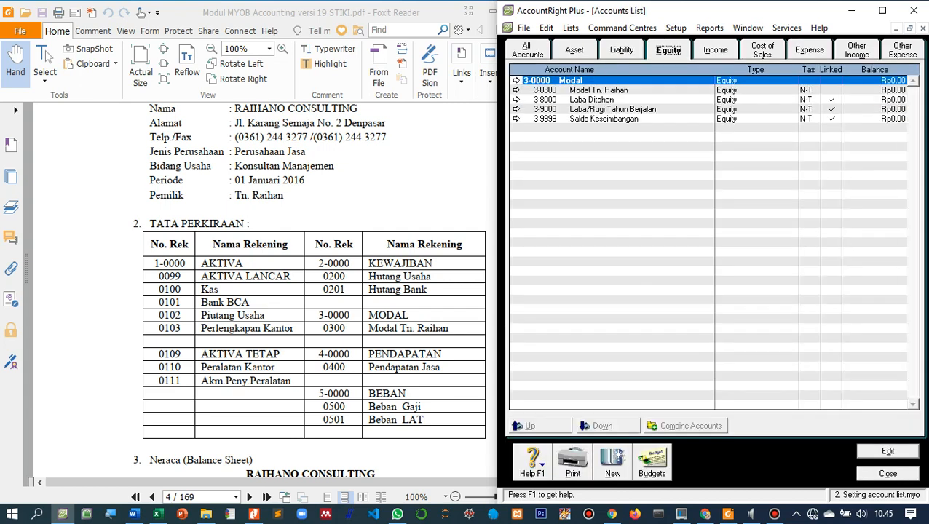
click(517, 81)
text(moda)
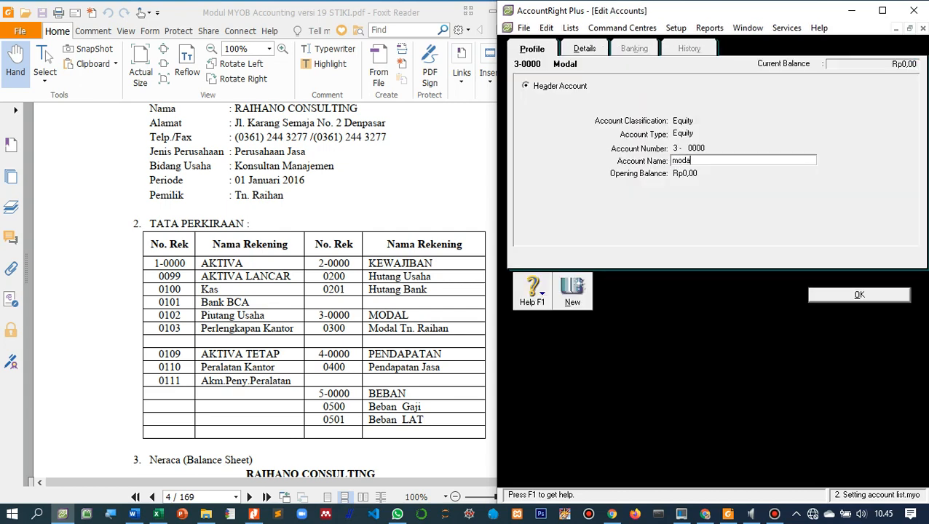
key(BackSpace)
key(BackSpace)
key(BackSpace)
key(BackSpace)
text(MODAL)
key(Return)
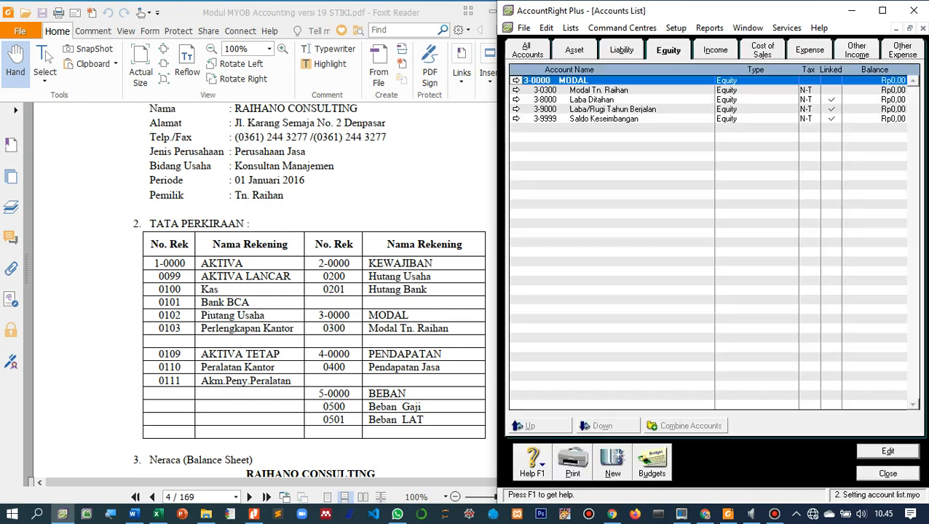
Renumber the Wages & Salaries expense account to 6-0500 and rename it Beban Gaji
click(622, 50)
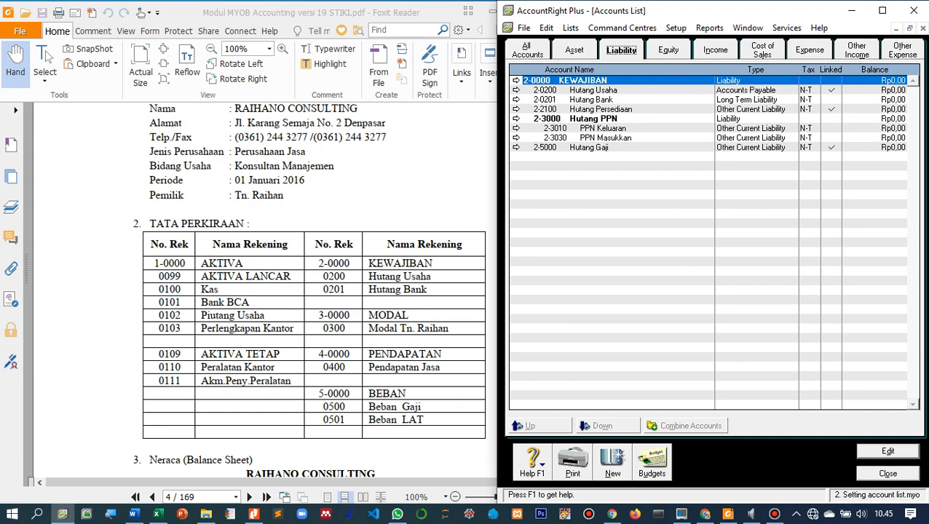
click(668, 50)
click(716, 50)
click(763, 51)
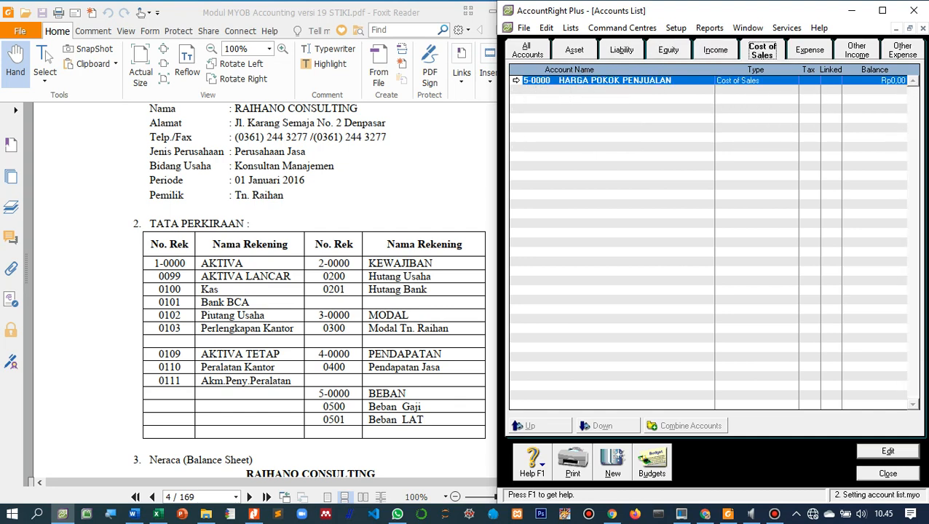
click(810, 50)
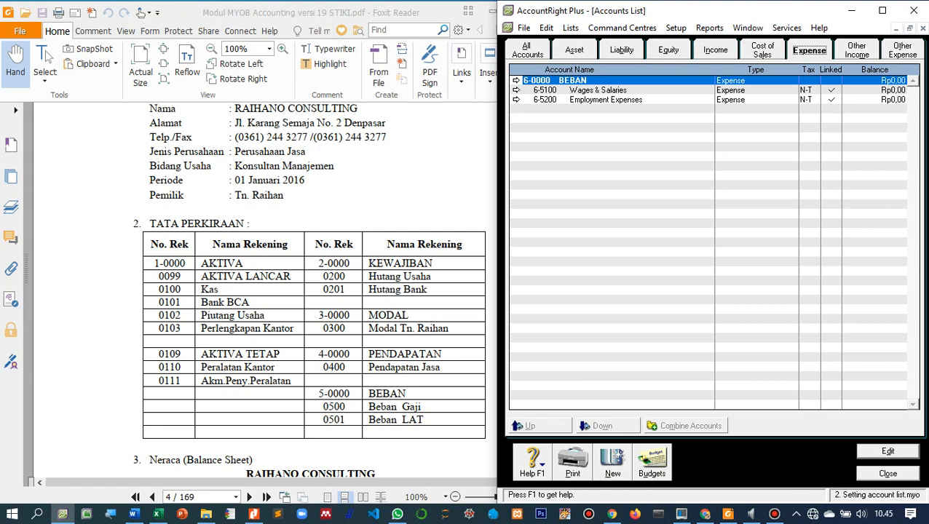
double_click(598, 90)
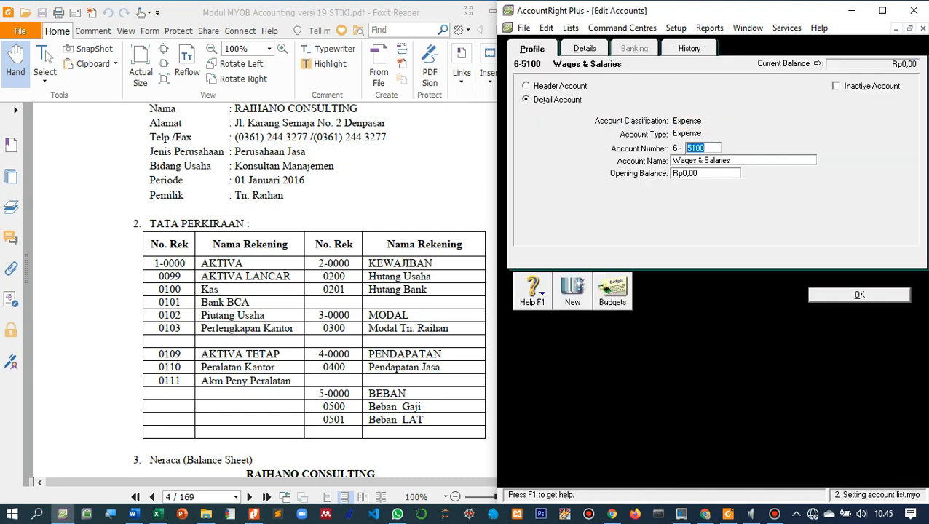
text(0500)
key(Tab)
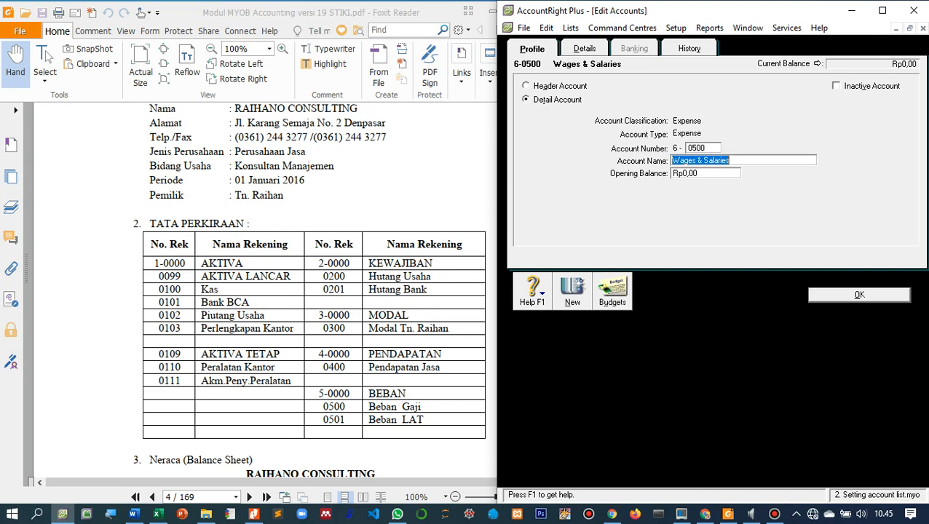
text(Beba)
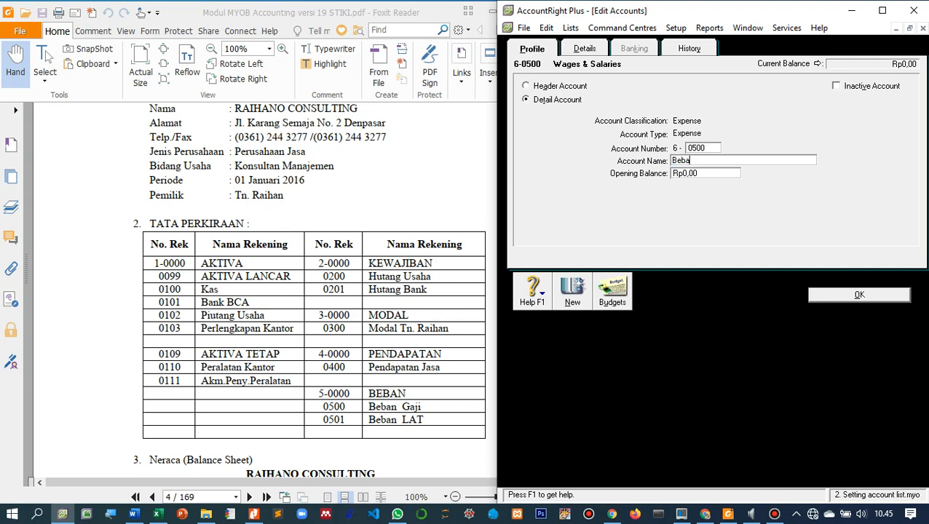
text(n Gaji)
key(Return)
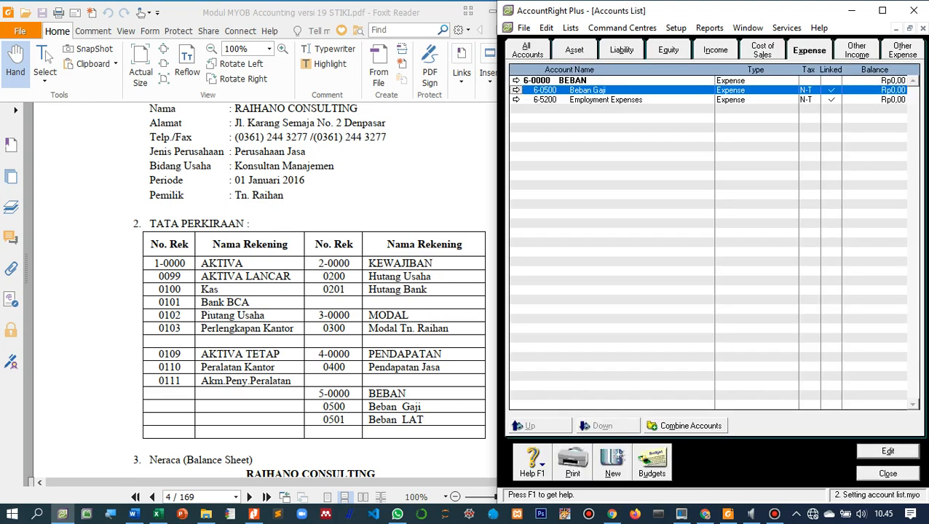
Add a detail expense account numbered 6-0501 and named Beban LAT
click(613, 464)
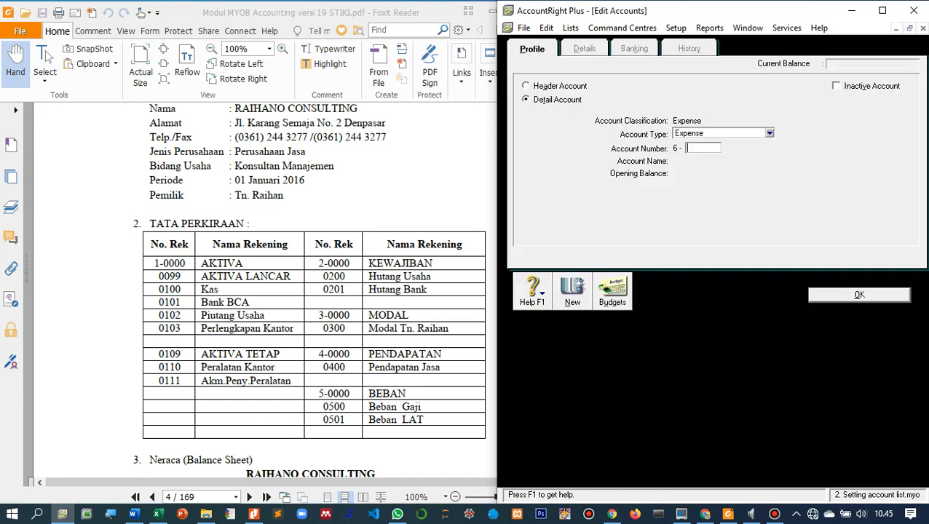
text(0501)
key(Tab)
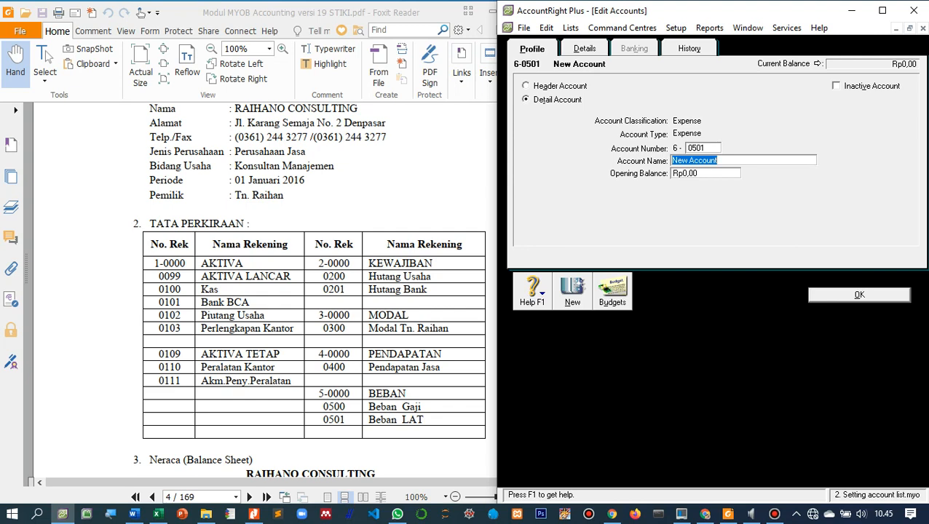
text(Beban LAT)
key(Return)
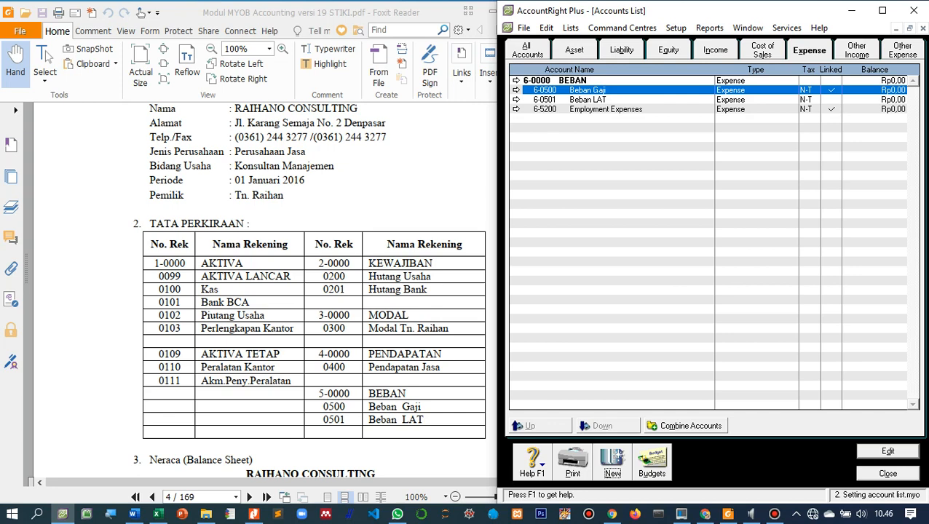
Rename the 6-5200 Employment Expenses account to Beban Tunjangan Karyawan
double_click(606, 109)
key(Tab)
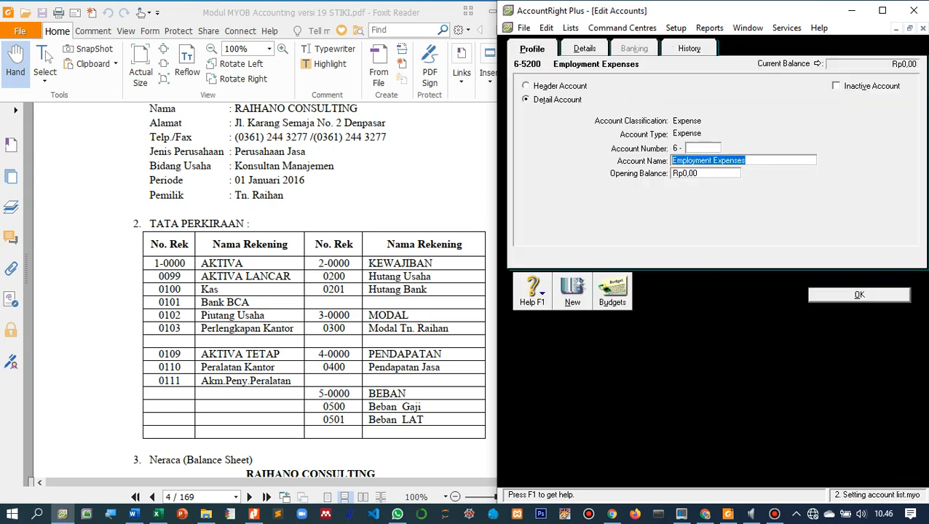
text(Beba)
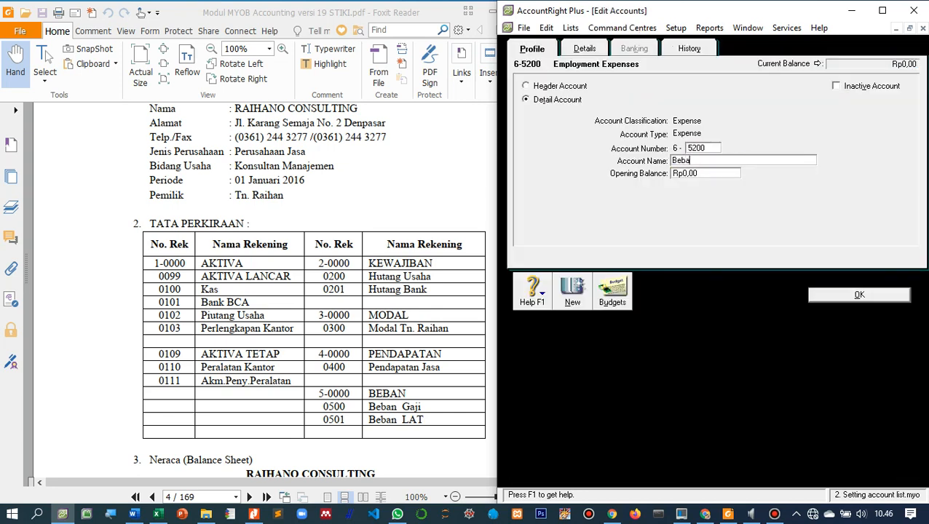
text(n Tunjangan Karyawan)
key(Return)
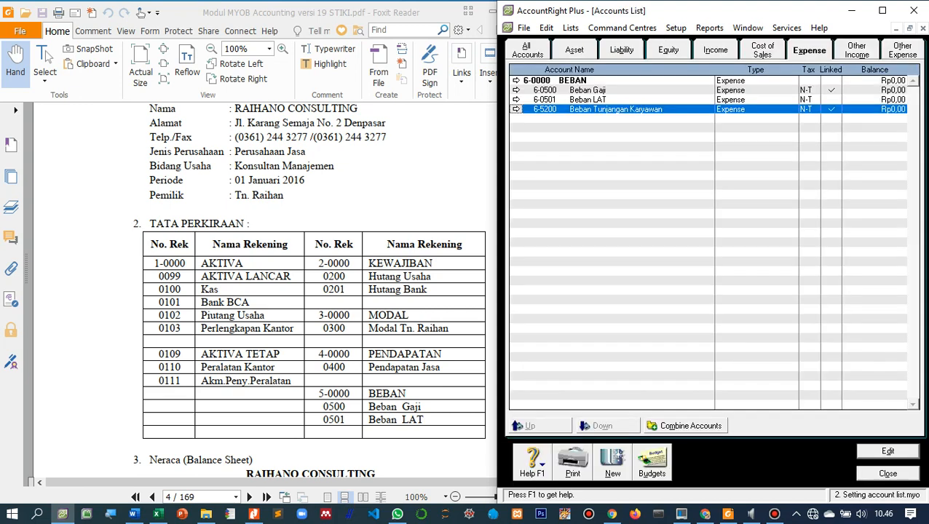
Rename the 8-0000 Other Income header account to PENDAPATAN LAIN-LAIN
click(856, 50)
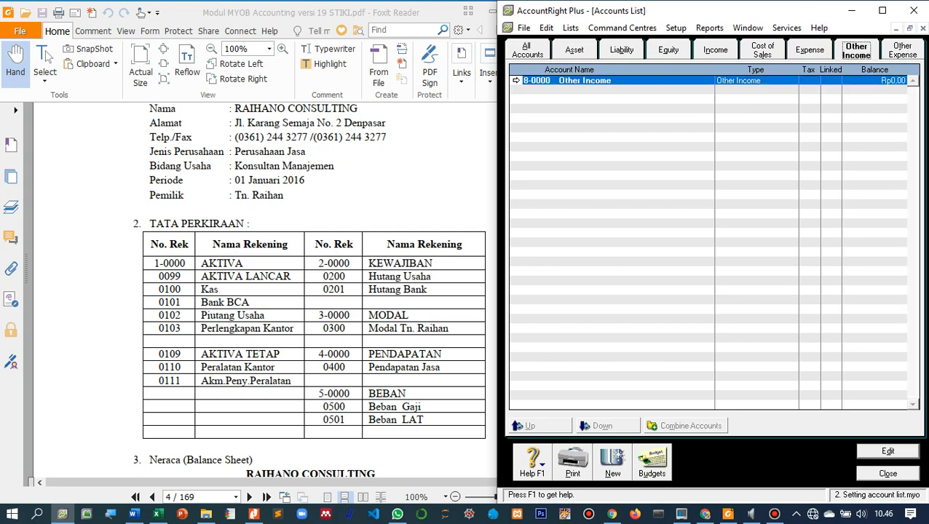
click(515, 80)
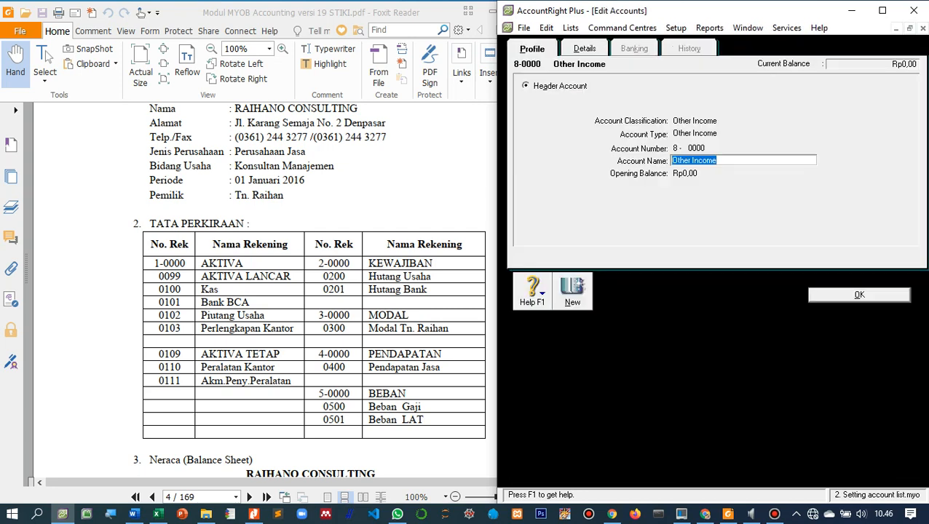
text(PENDAPATAN )
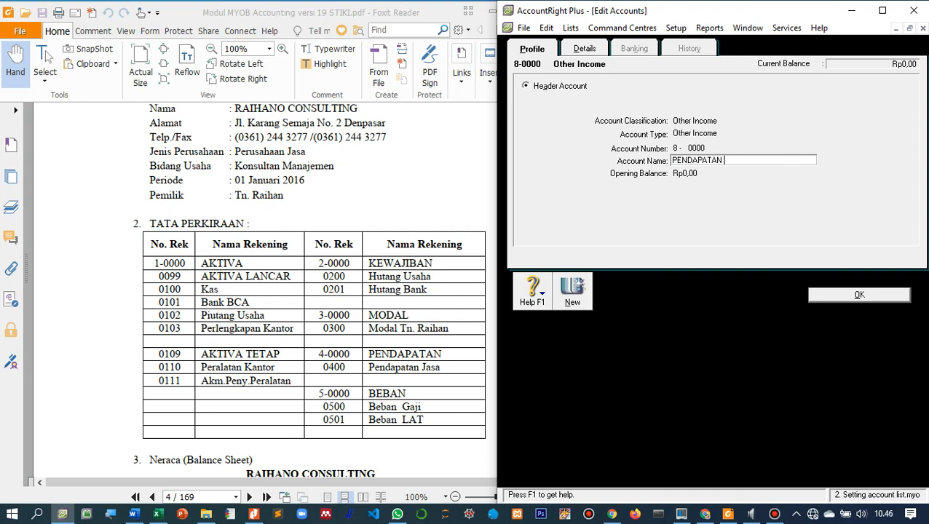
text(LAIN-LAIN)
key(Return)
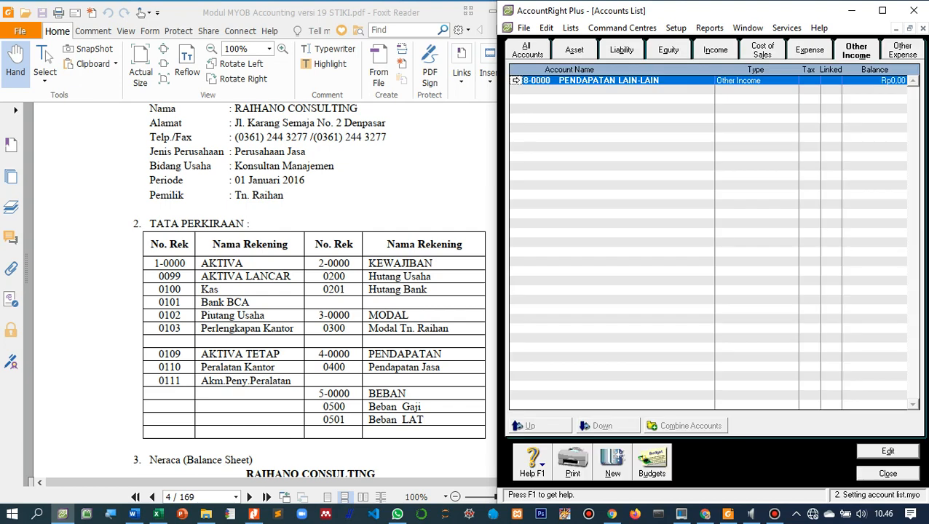
Rename the 9-0000 Other Expenses header account to BEBAN LAIN-LAIN
click(903, 51)
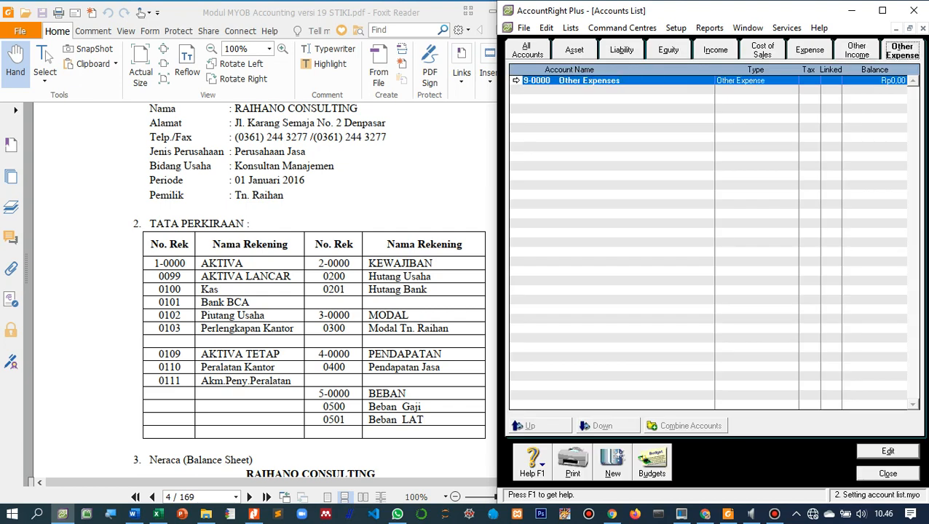
click(516, 81)
text(B)
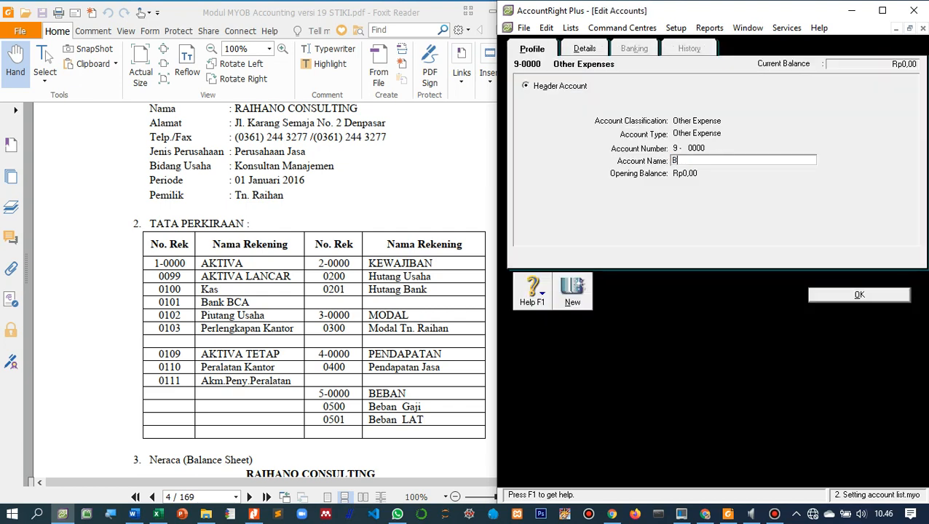
text(EBAN LAIN-LAIN)
key(Return)
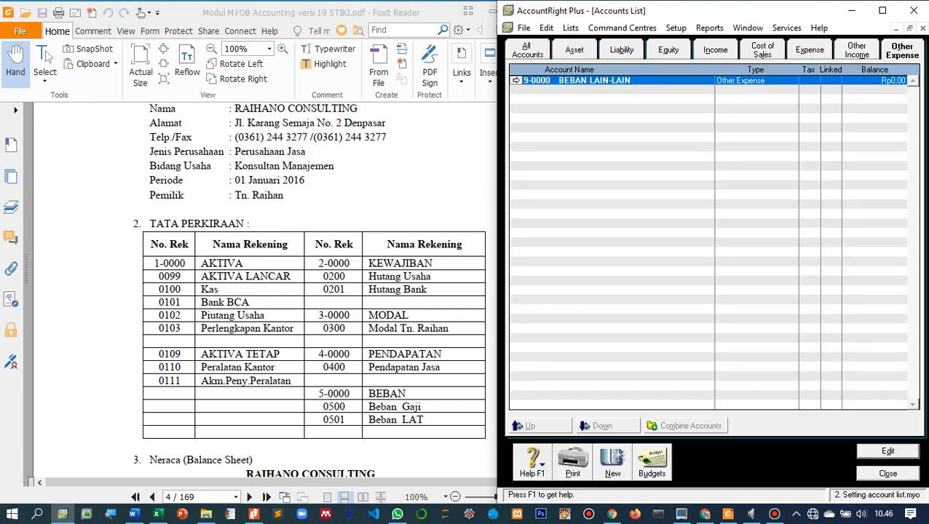
Close the accounts list and the company file, and exit AccountRight Plus
click(888, 474)
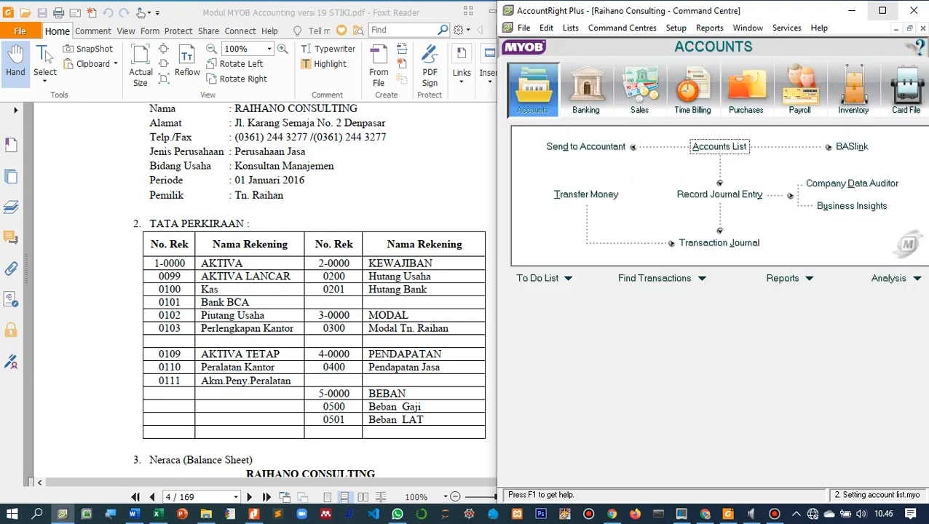
click(883, 10)
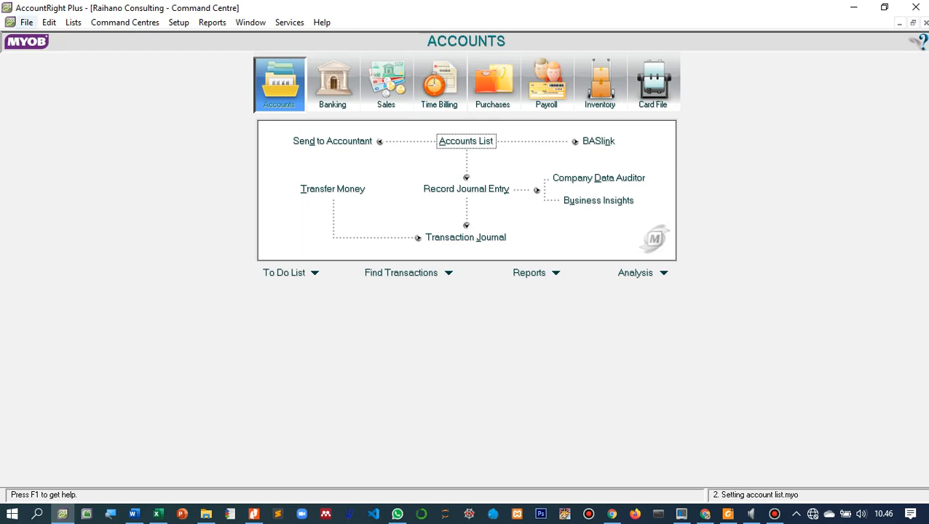
click(26, 22)
key(Return)
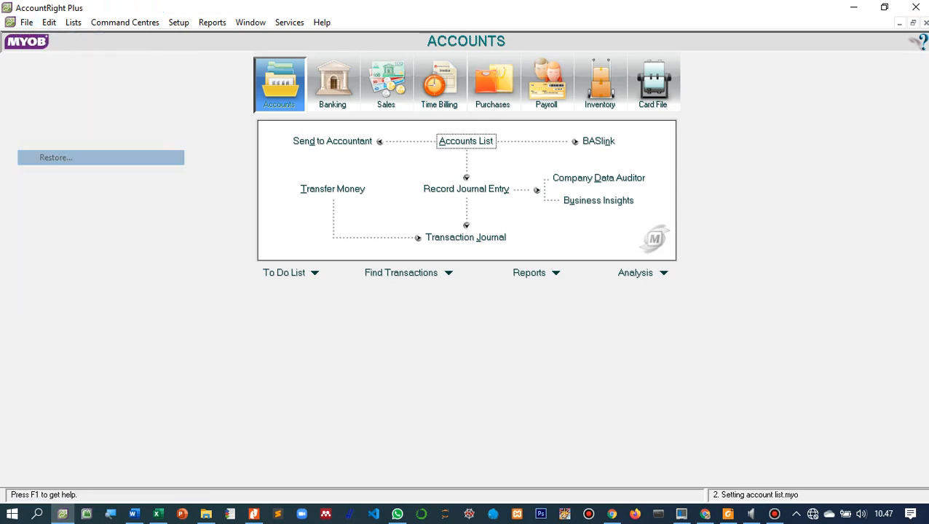
key(Escape)
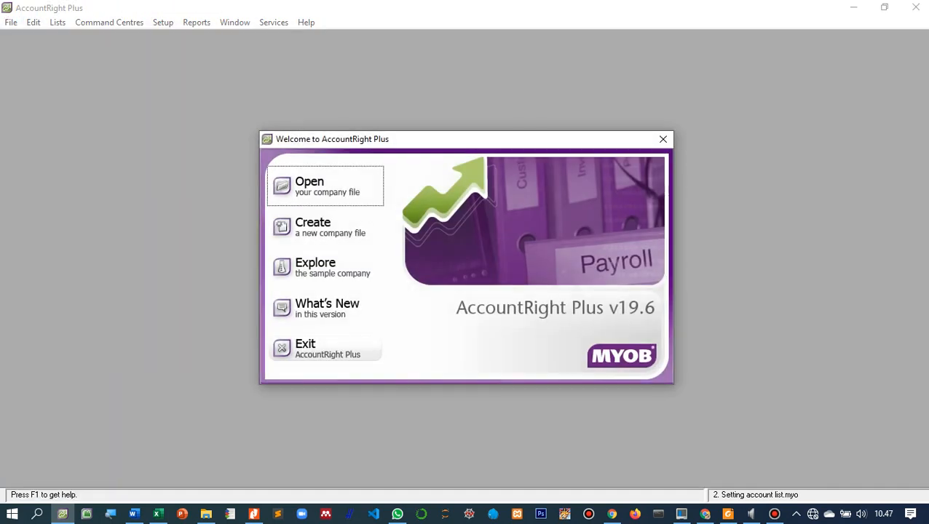
click(325, 348)
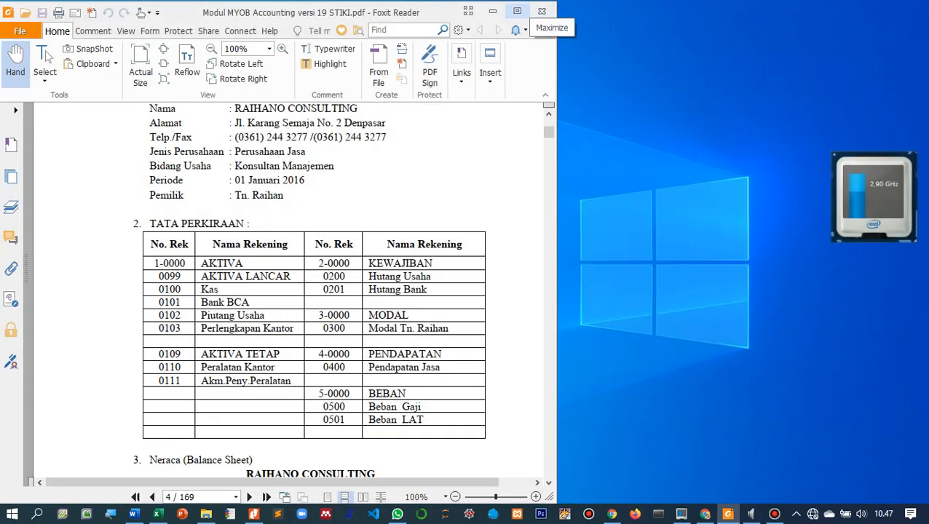
Maximize the module PDF in Foxit Reader and view the company identity section above the account table
click(517, 11)
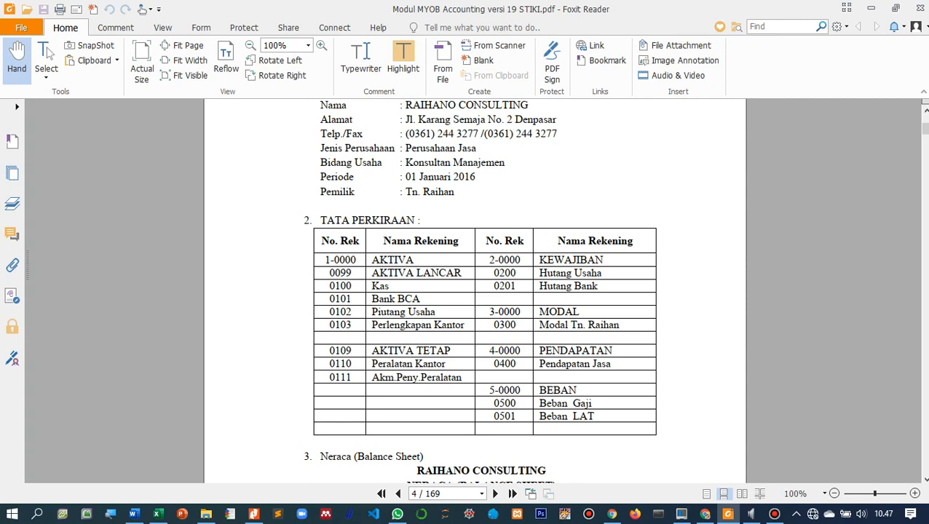
scroll(475, 291, up, 1)
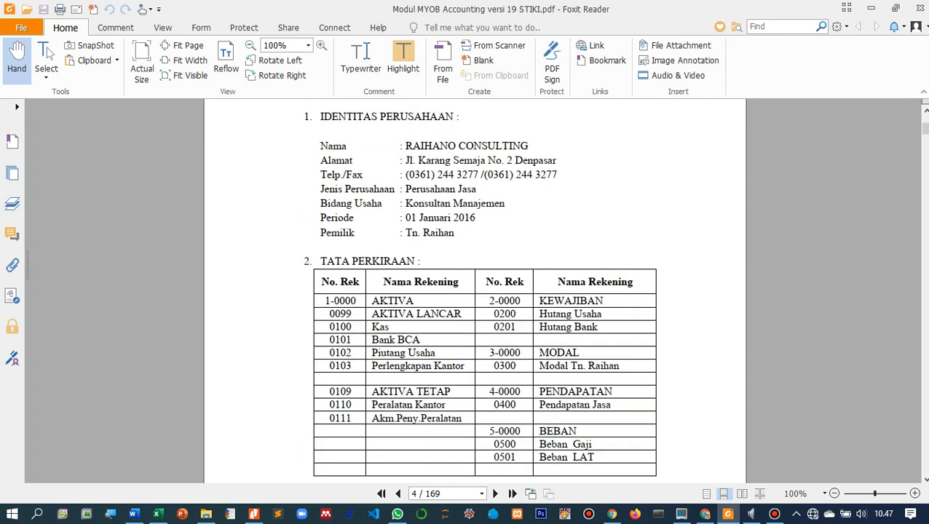